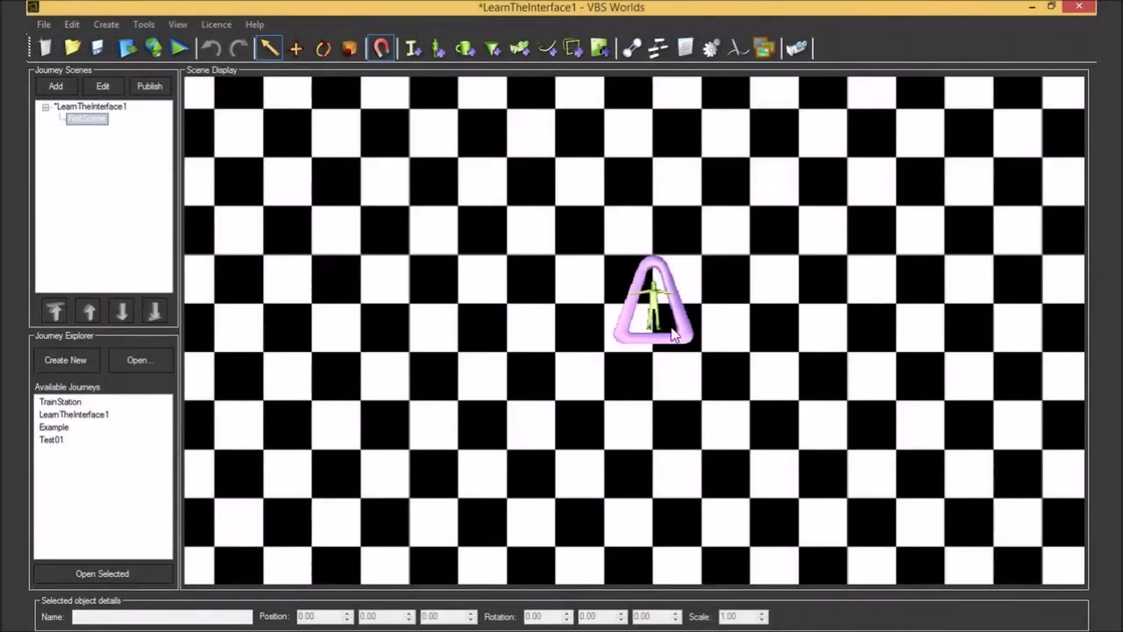
mouse_move(670, 281)
middle_mouse_down()
mouse_move(658, 309)
mouse_move(611, 231)
mouse_move(661, 307)
middle_mouse_up()
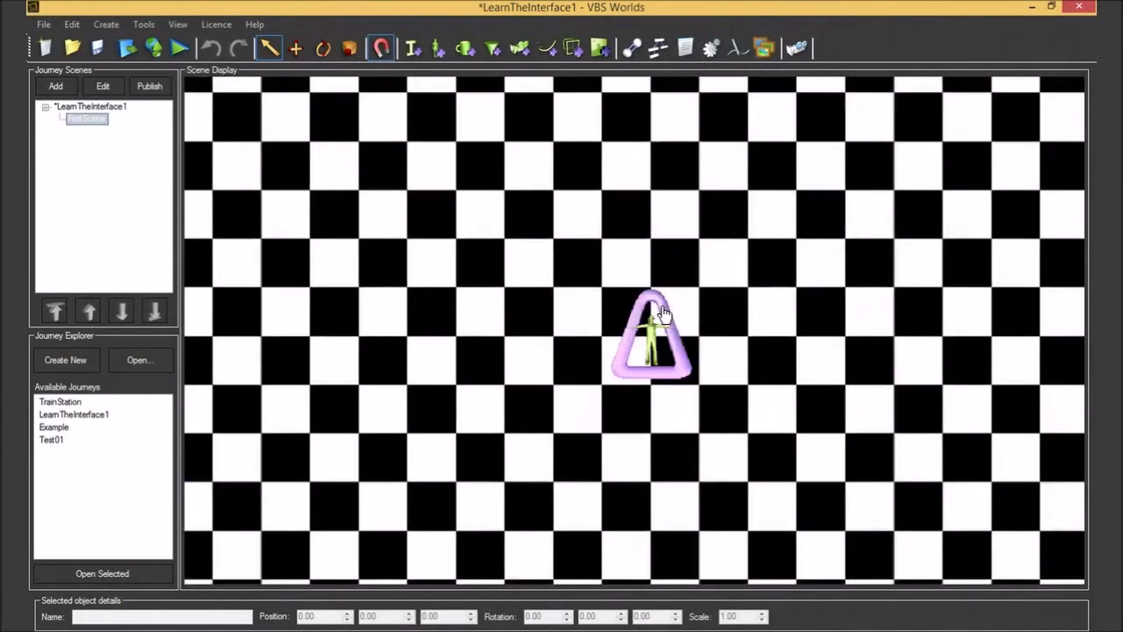
left_click_drag(662, 313, 676, 296)
scroll(654, 303, "down", 5)
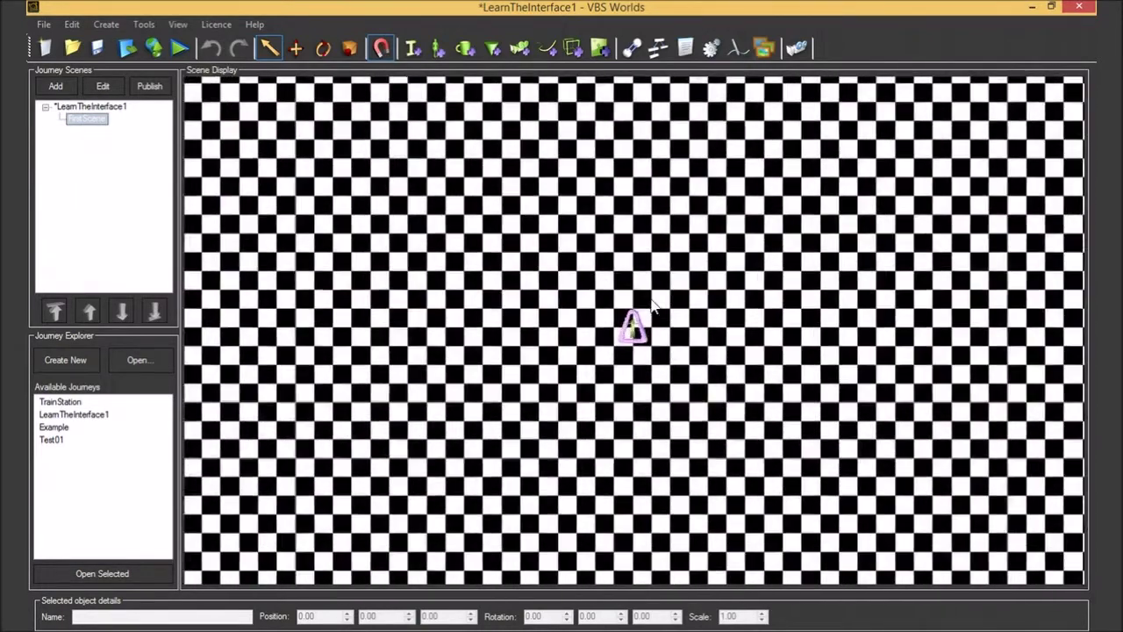
scroll(652, 299, "up", 1)
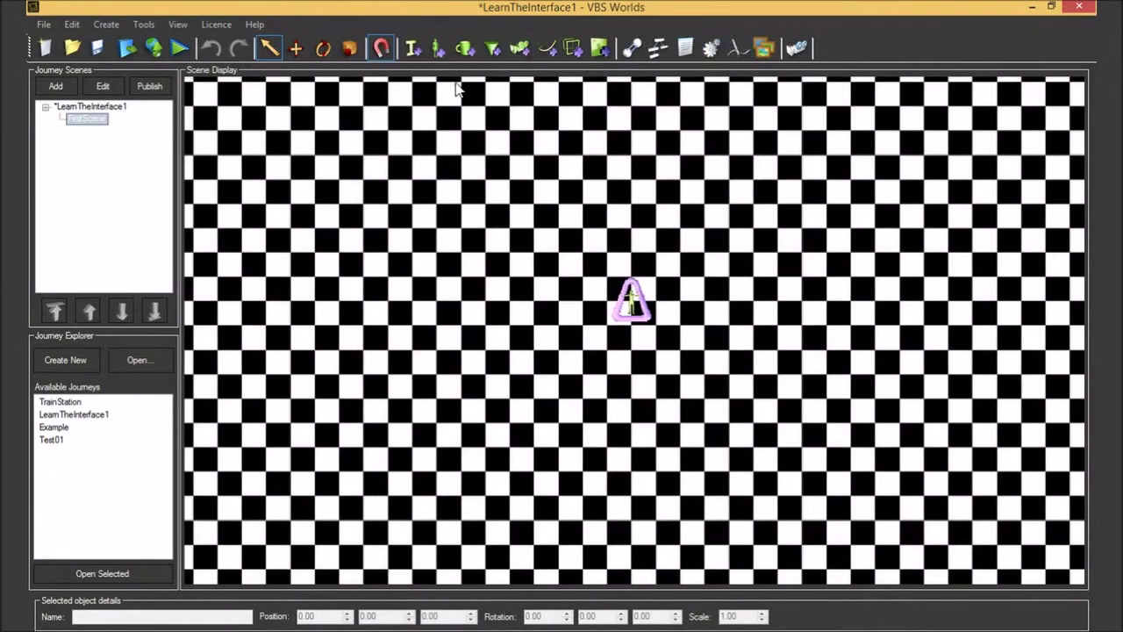
mouse_move(600, 271)
middle_mouse_down()
mouse_move(1036, 249)
mouse_move(478, 255)
mouse_move(496, 257)
middle_mouse_up()
scroll(531, 303, "up", 10)
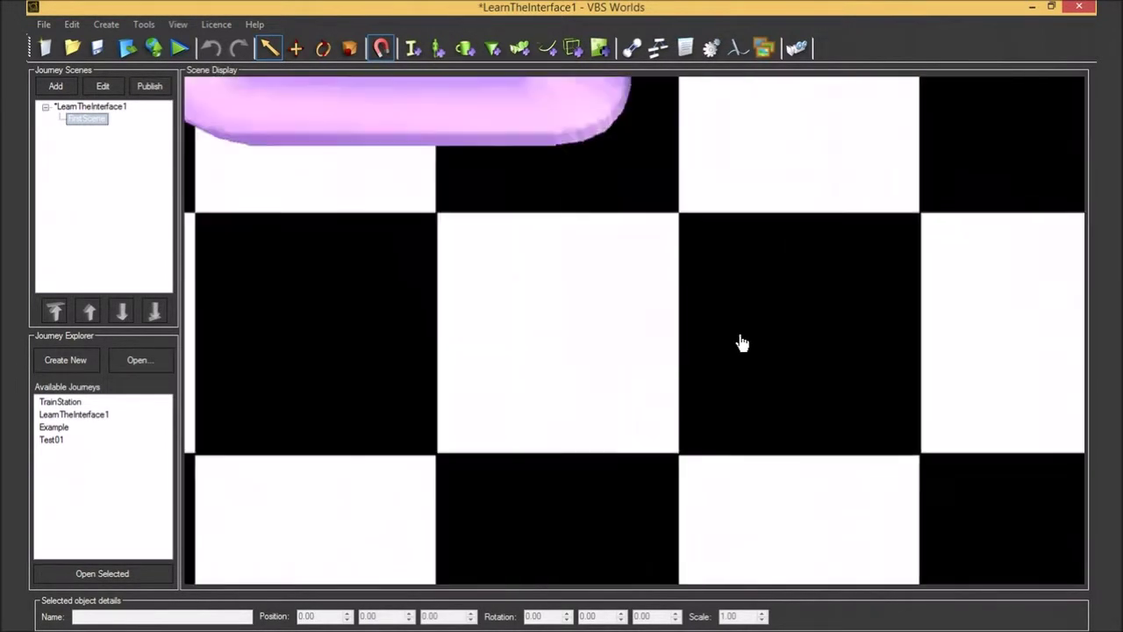
scroll(790, 404, "down", 10)
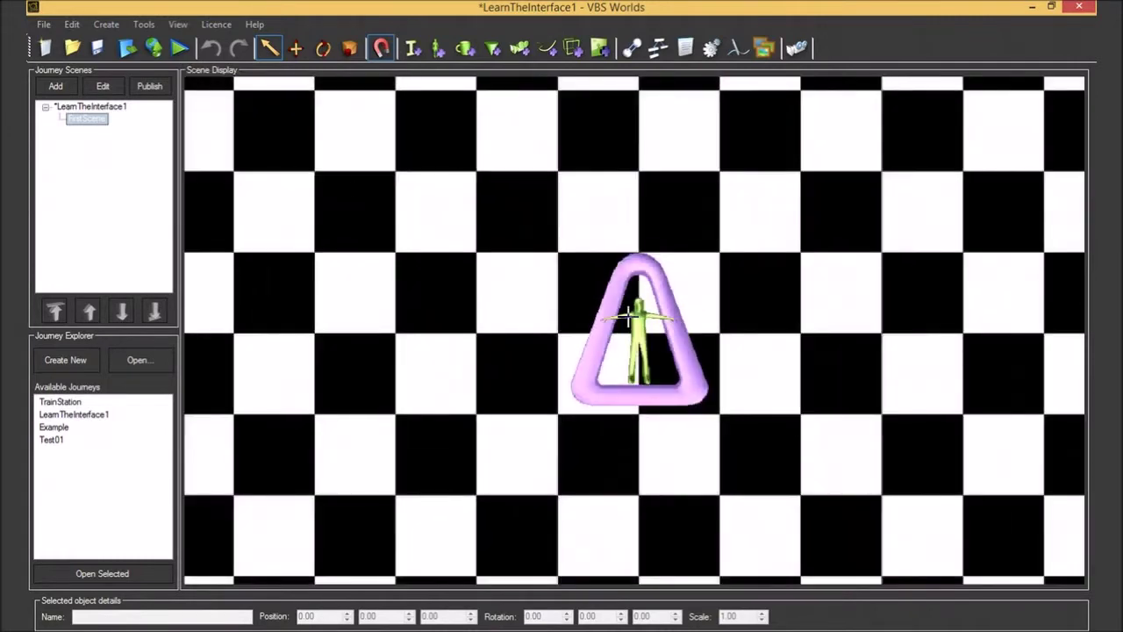
Examine the naming, location and starting-scene options for a new learning journey without saving current changes, and cancel.
left_click(45, 50)
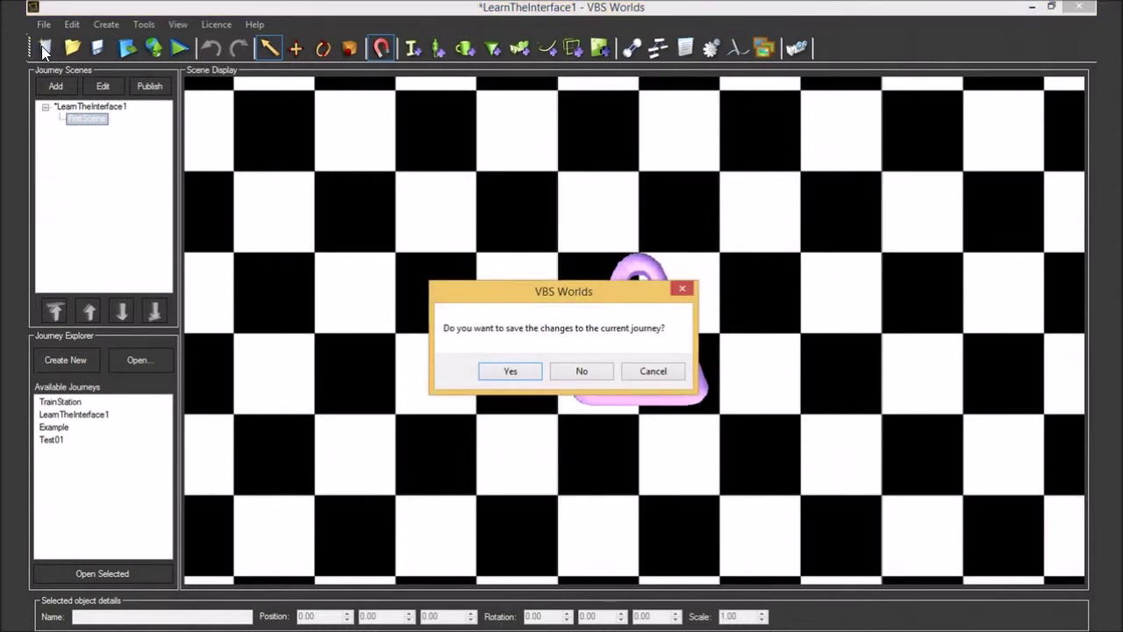
left_click(566, 371)
left_click_drag(482, 284, 282, 266)
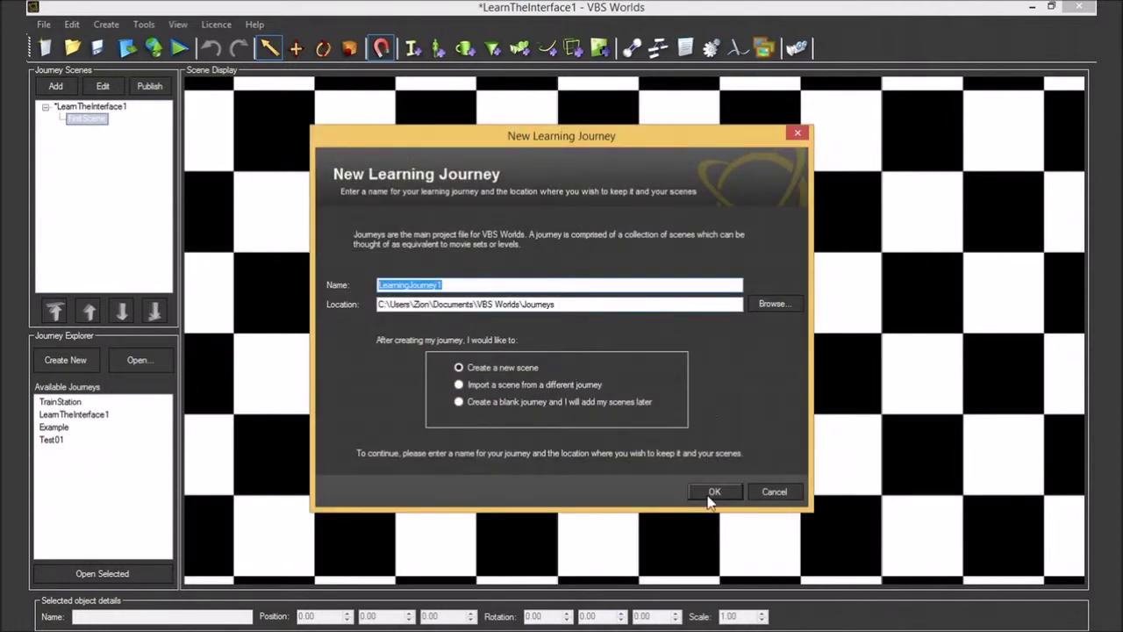
left_click(776, 492)
middle_click_drag(666, 300, 715, 295)
scroll(664, 286, "down", 3)
scroll(649, 267, "up", 4)
scroll(717, 301, "down", 4)
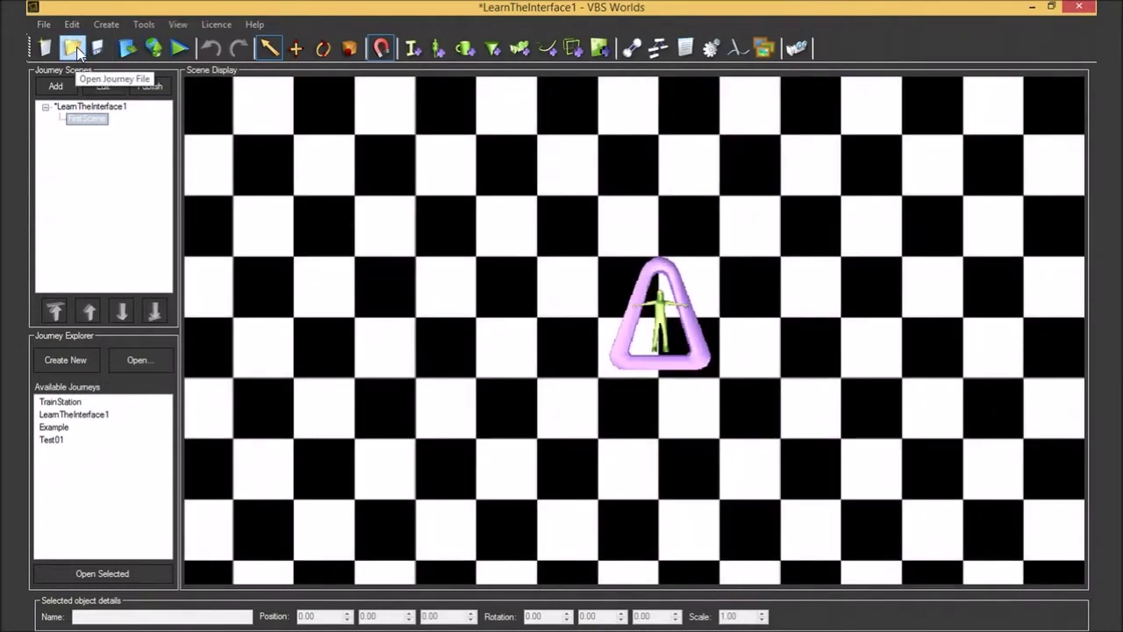
Browse the existing learning journey files available for opening, and cancel without opening one.
left_click(70, 51)
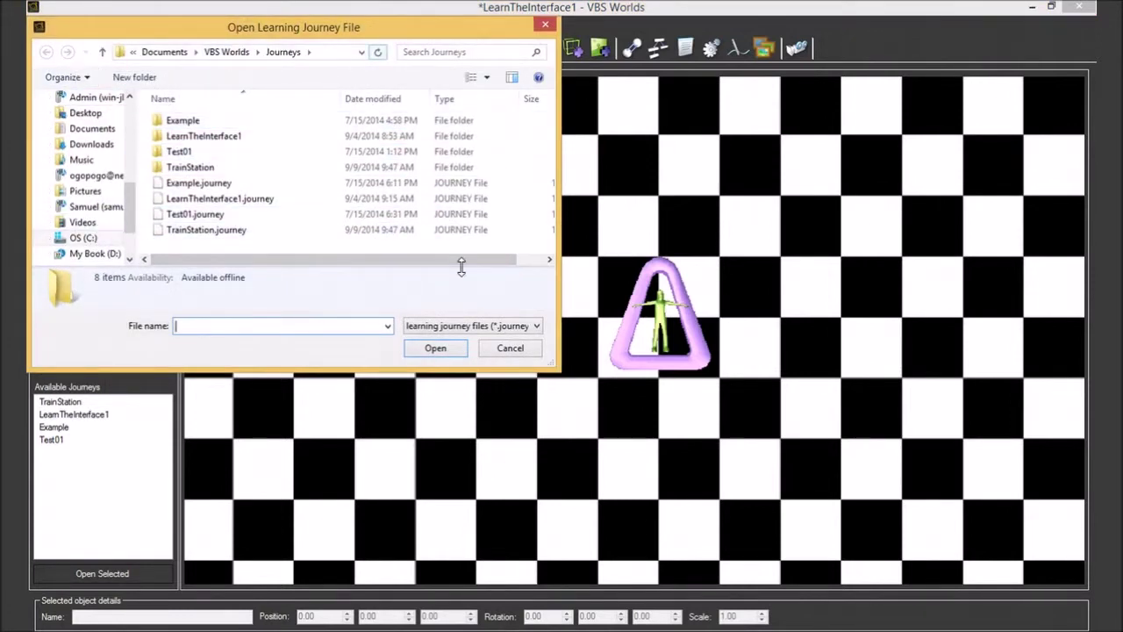
left_click(503, 348)
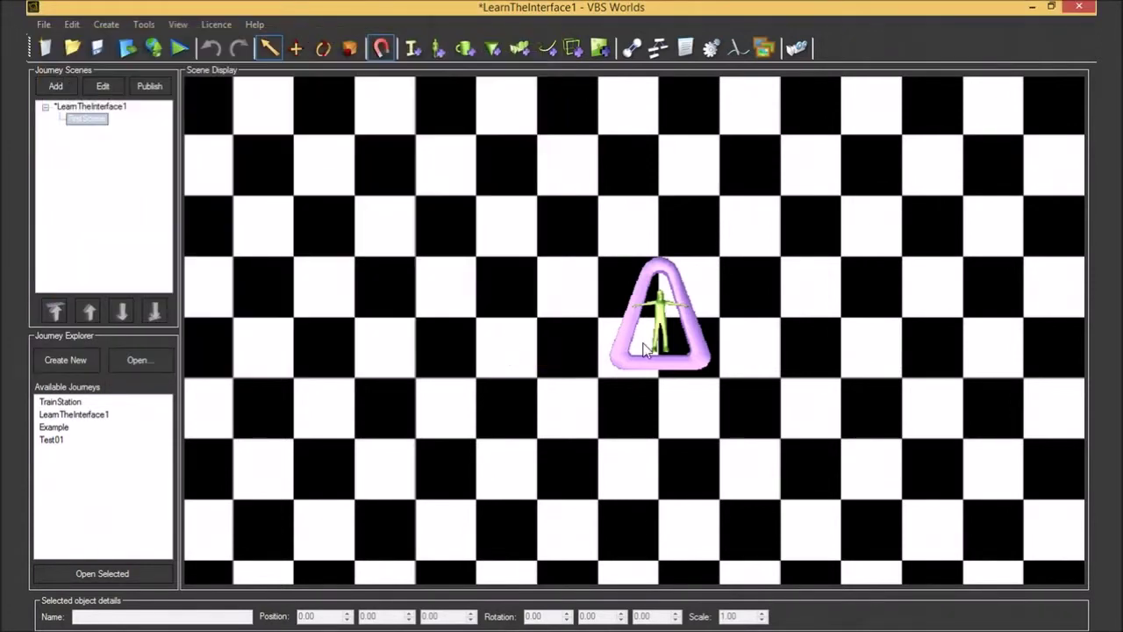
left_click(102, 24)
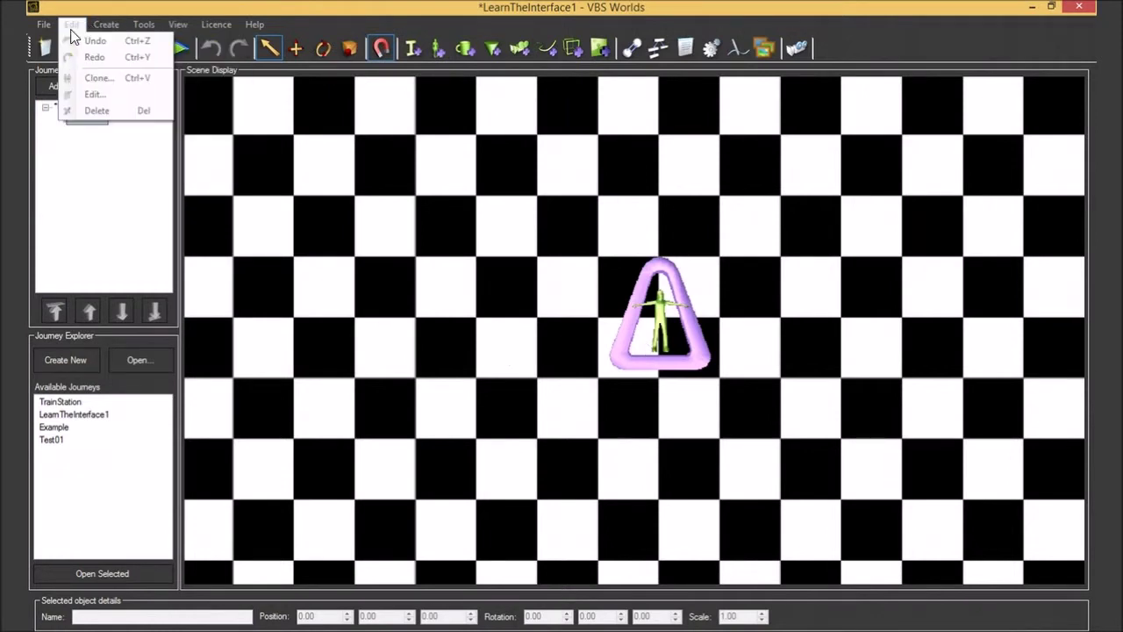
left_click(93, 12)
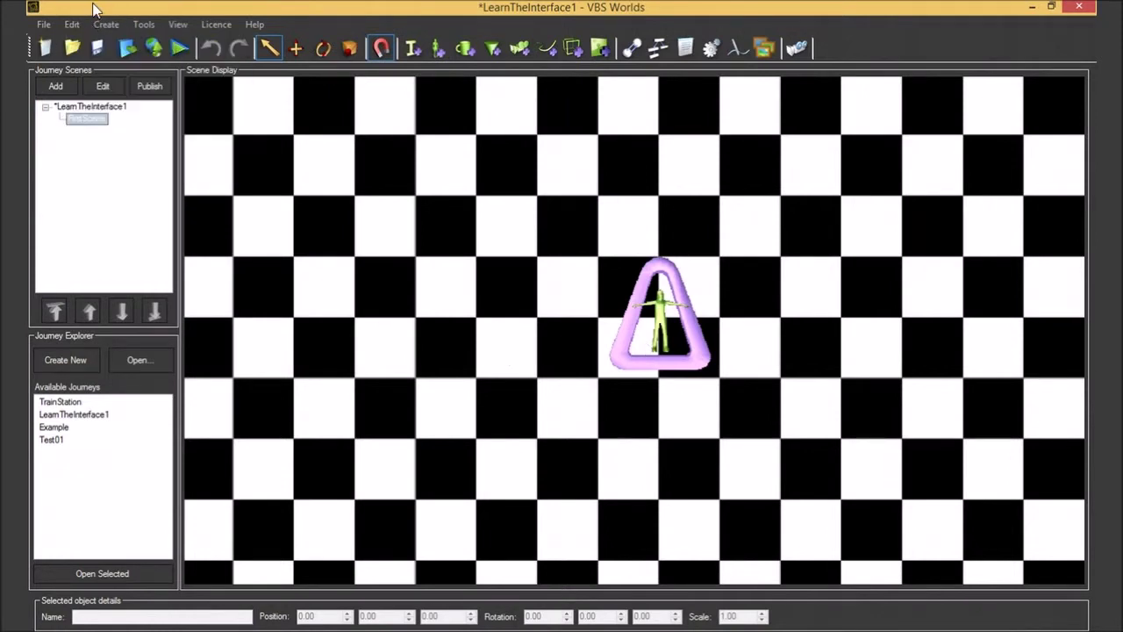
Save all changes to the LearnTheInterface1 journey and select its FirstScene.
left_click(97, 51)
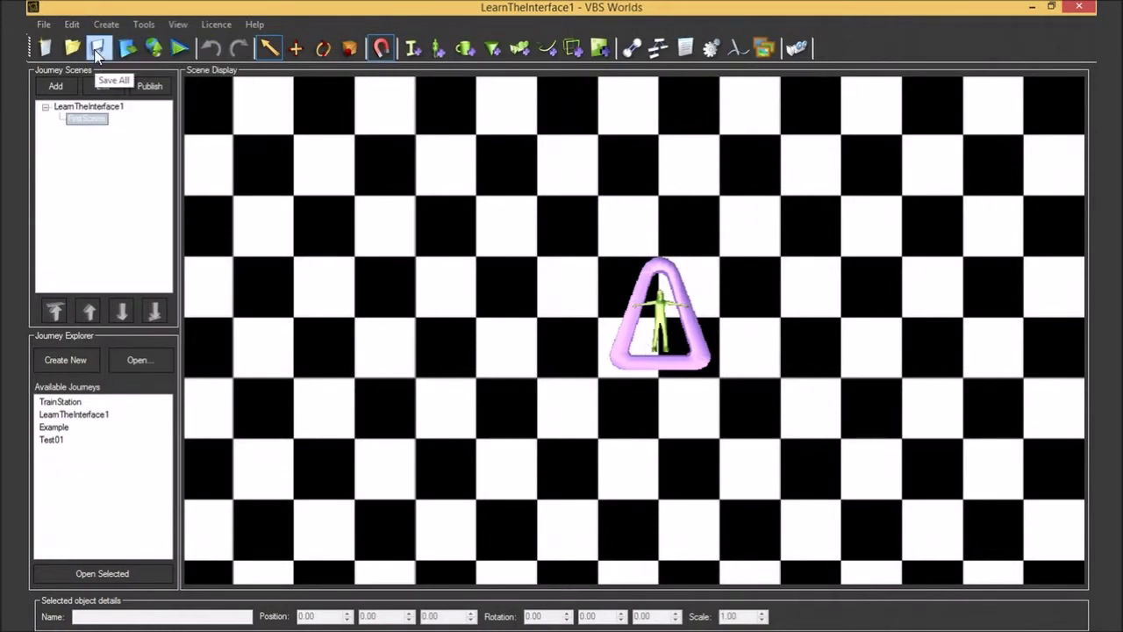
left_click(89, 107)
left_click(88, 118)
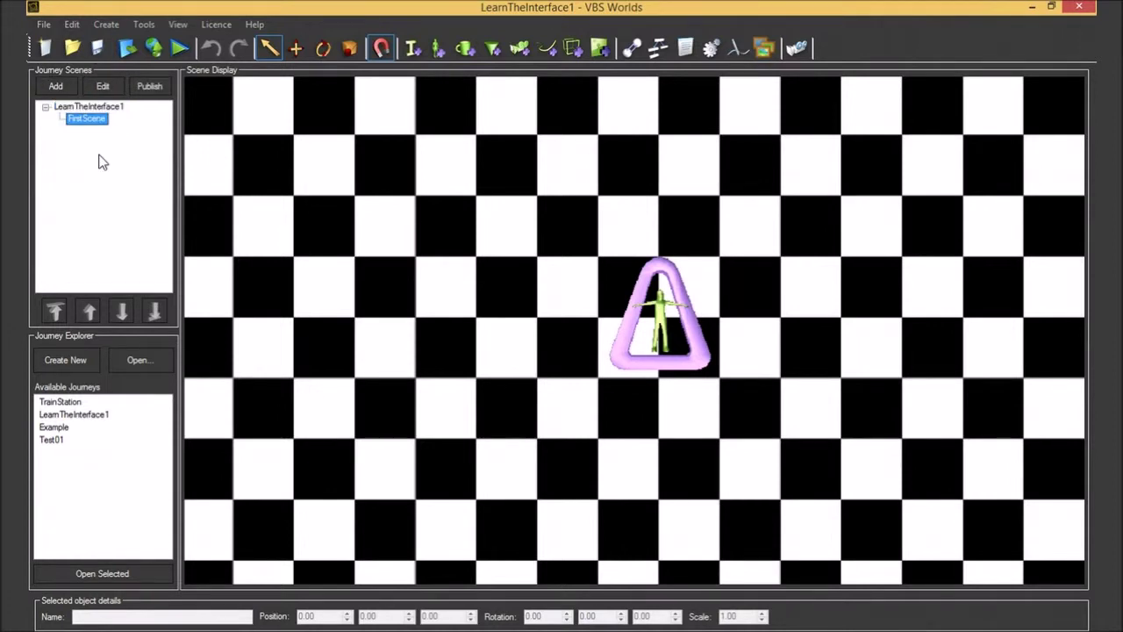
Publish the LearnTheInterface1 journey.
left_click(128, 49)
middle_click_drag(659, 343, 644, 343)
scroll(644, 340, "down", 1)
scroll(658, 325, "up", 2)
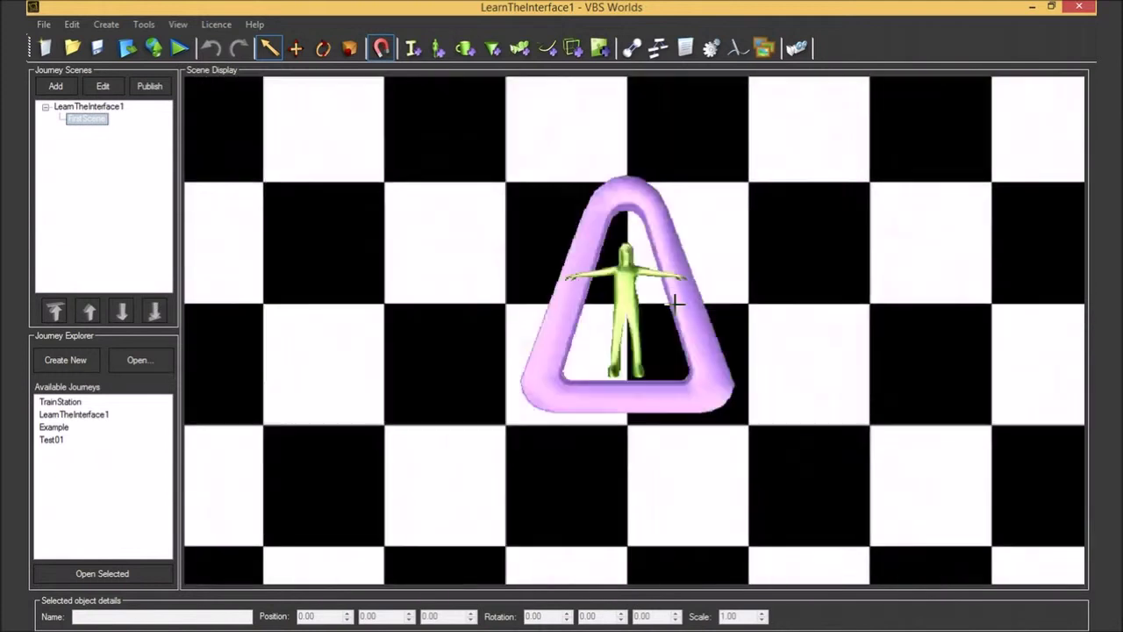
scroll(660, 279, "down", 3)
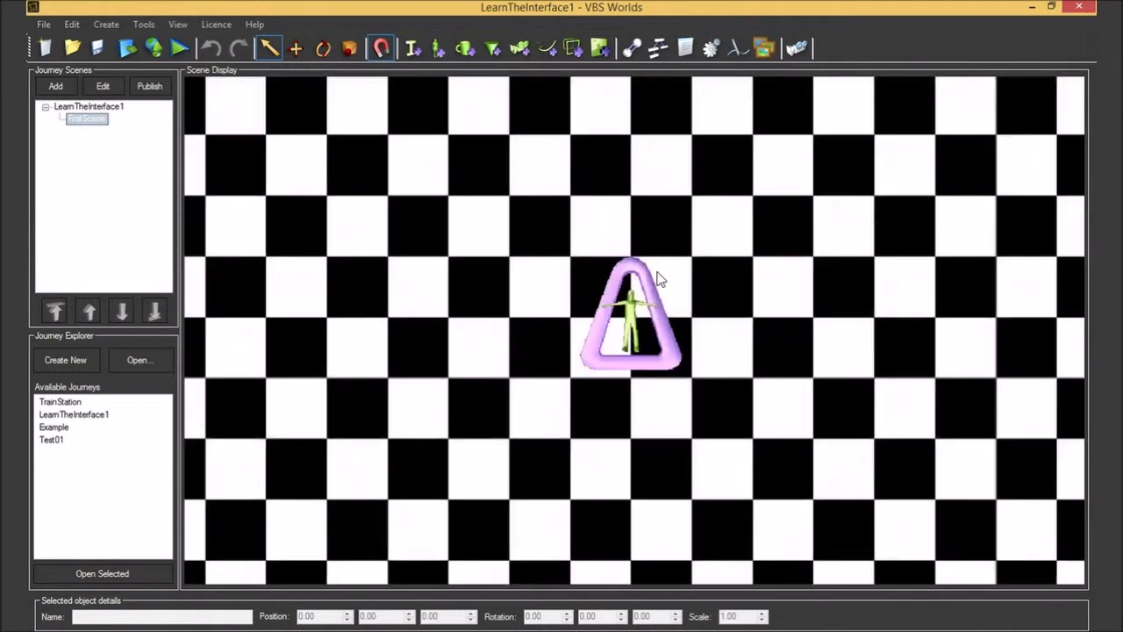
Review the journey export options for location, platform and locale, and close them without exporting.
left_click(152, 49)
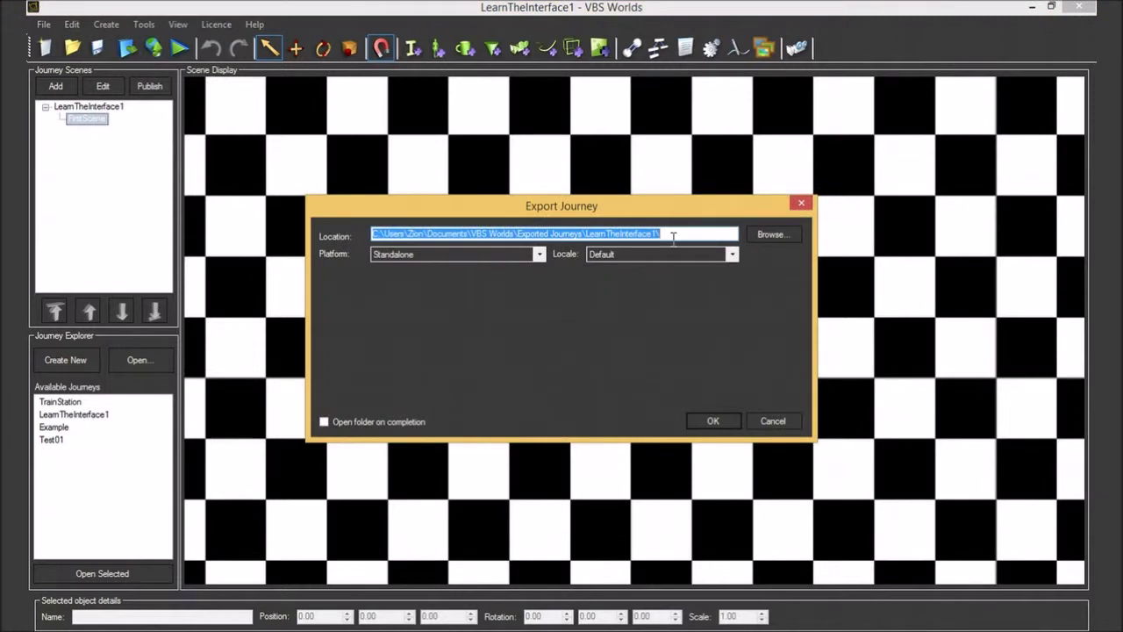
left_click(673, 237)
left_click_drag(726, 232, 754, 231)
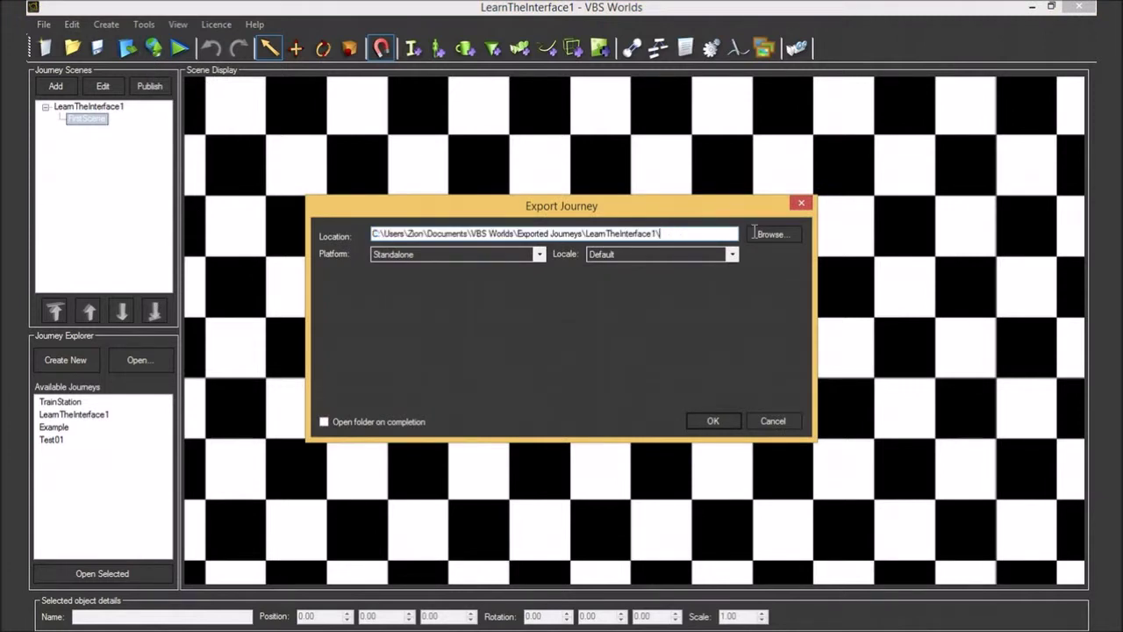
left_click(803, 202)
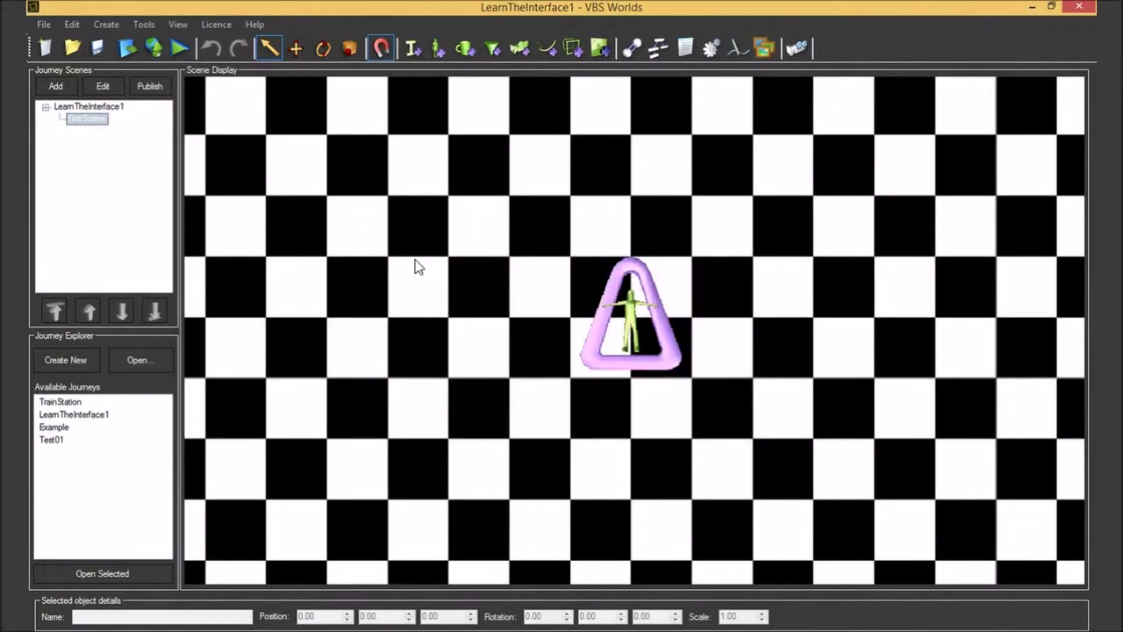
scroll(701, 371, "up", 4)
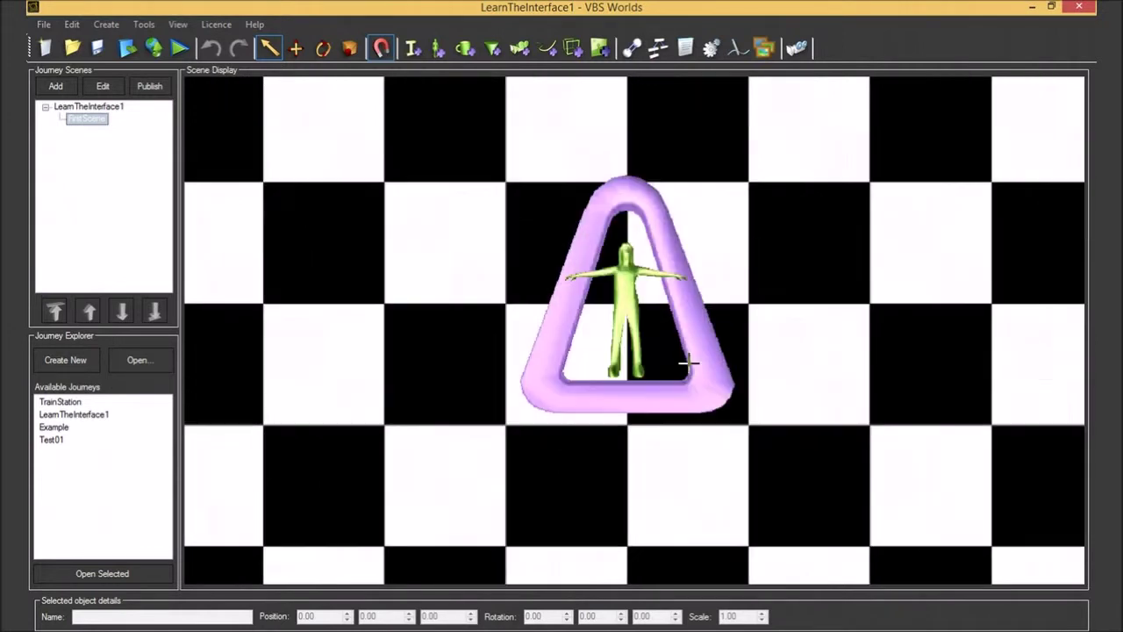
scroll(605, 263, "down", 5)
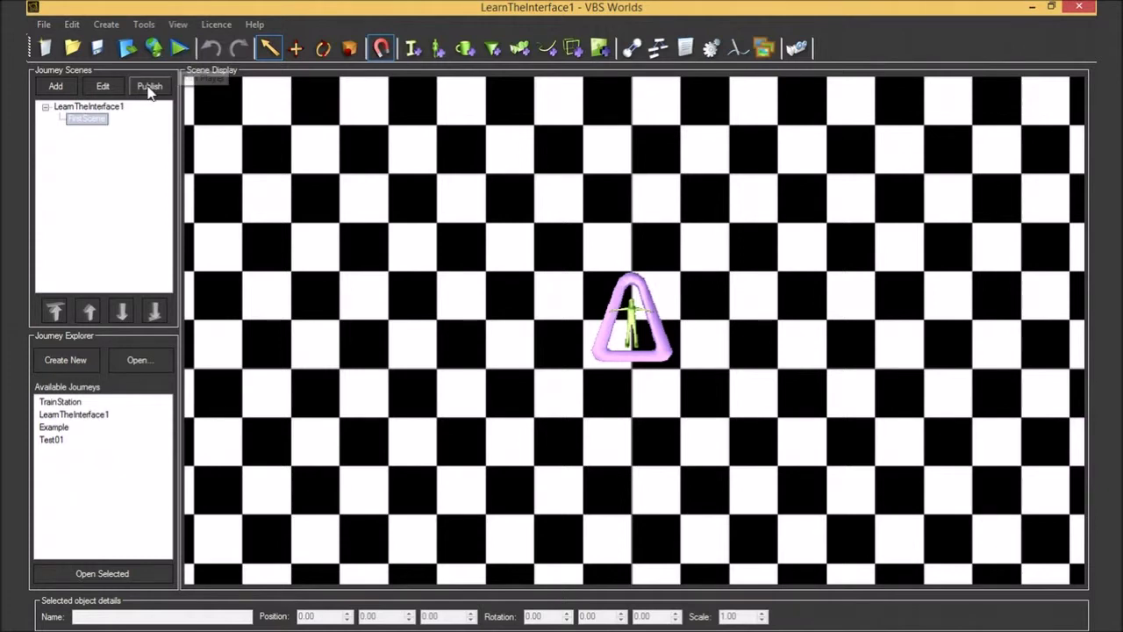
Publish the journey again and test it in VBS Worlds Player by walking the character forward and turning right.
left_click(125, 51)
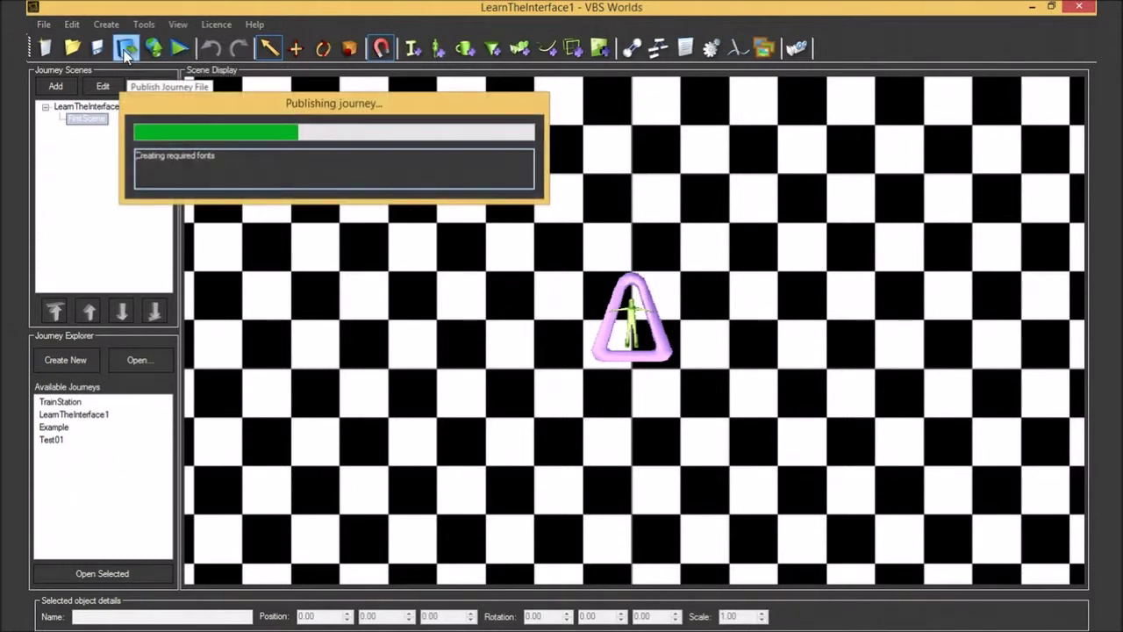
left_click(175, 50)
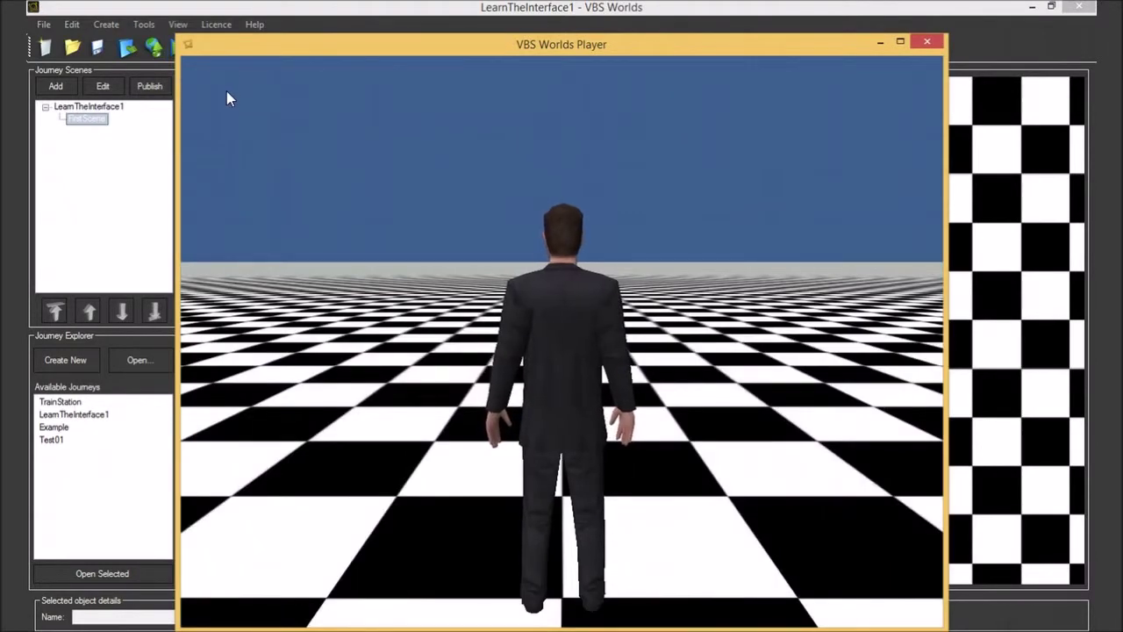
key("Up")
key("Right")
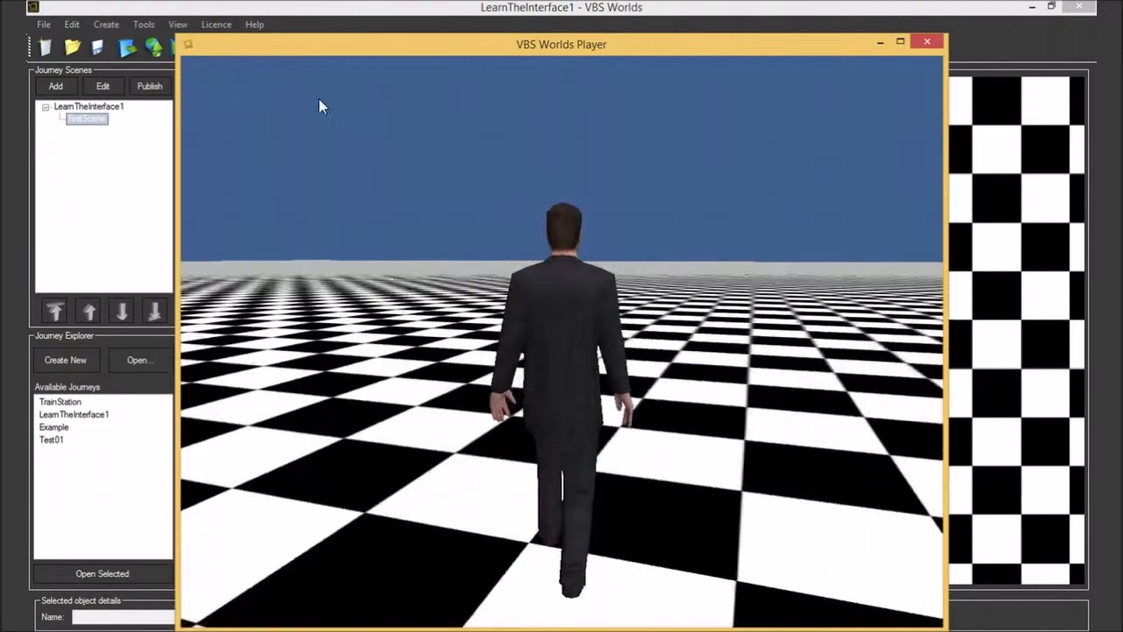
left_click(926, 41)
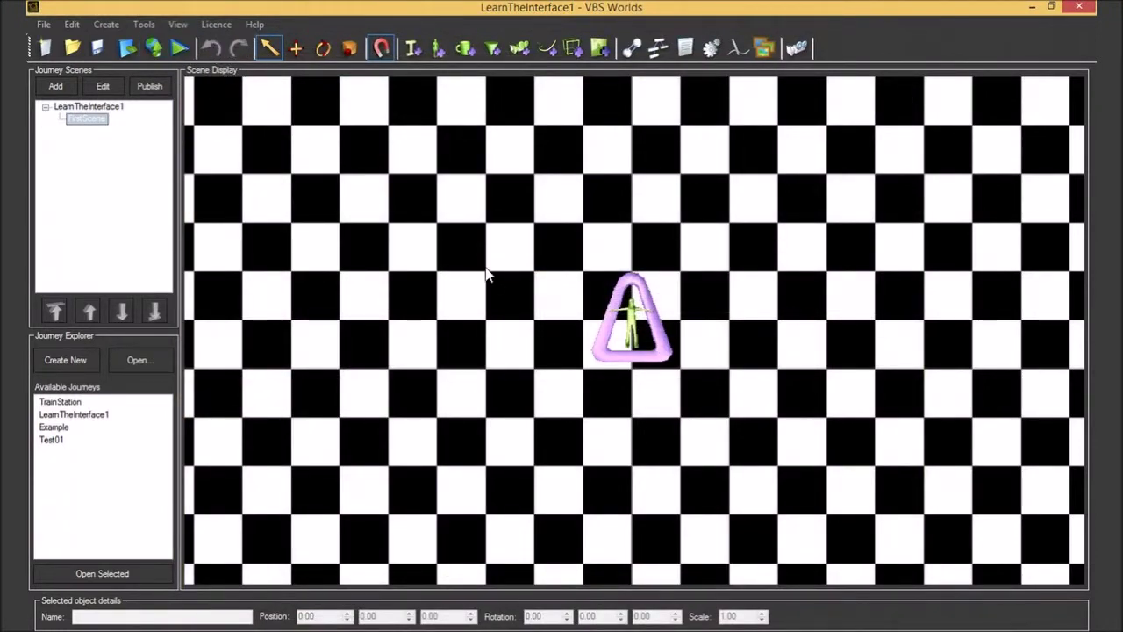
Select the player start point and shift it slightly across the floor with the Move tool.
left_click(607, 316)
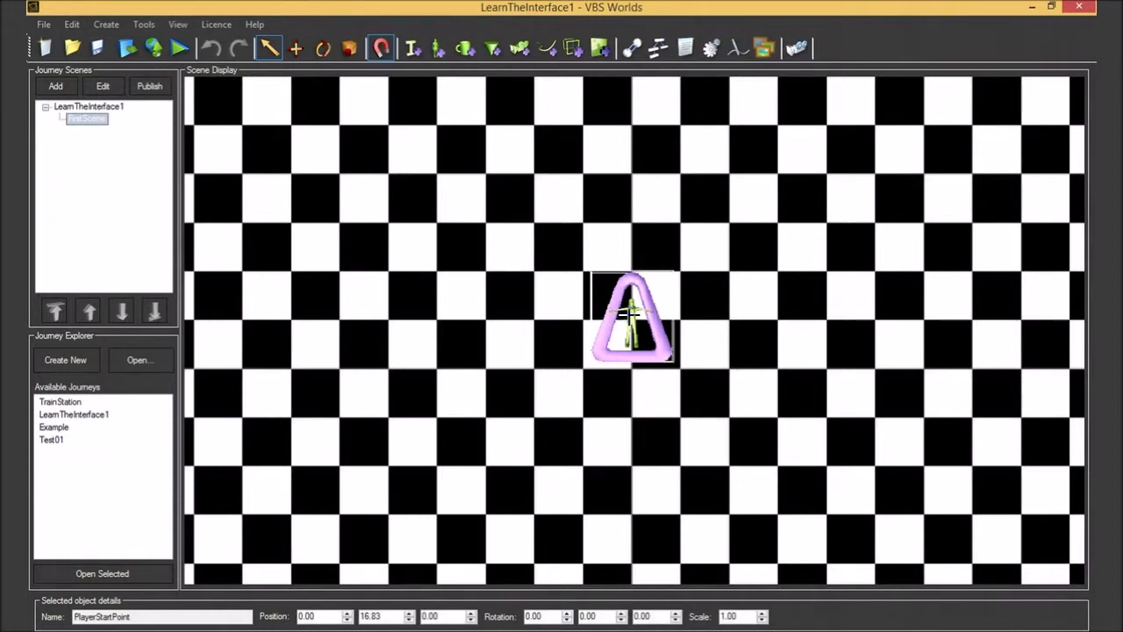
left_click(295, 51)
mouse_move(633, 327)
left_mouse_down()
mouse_move(591, 298)
mouse_move(377, 221)
mouse_move(797, 426)
mouse_move(600, 191)
mouse_move(420, 481)
mouse_move(814, 245)
mouse_move(418, 354)
mouse_move(950, 446)
mouse_move(989, 151)
mouse_move(472, 158)
mouse_move(283, 148)
mouse_move(259, 191)
mouse_move(267, 523)
mouse_move(1008, 525)
mouse_move(1024, 128)
mouse_move(642, 157)
mouse_move(271, 125)
mouse_move(252, 475)
mouse_move(541, 529)
mouse_move(1000, 504)
mouse_move(974, 171)
mouse_move(470, 180)
mouse_move(262, 360)
mouse_move(520, 293)
mouse_move(582, 321)
mouse_move(628, 320)
left_mouse_up()
scroll(628, 313, "up", 2)
scroll(628, 312, "down", 2)
scroll(517, 279, "up", 2)
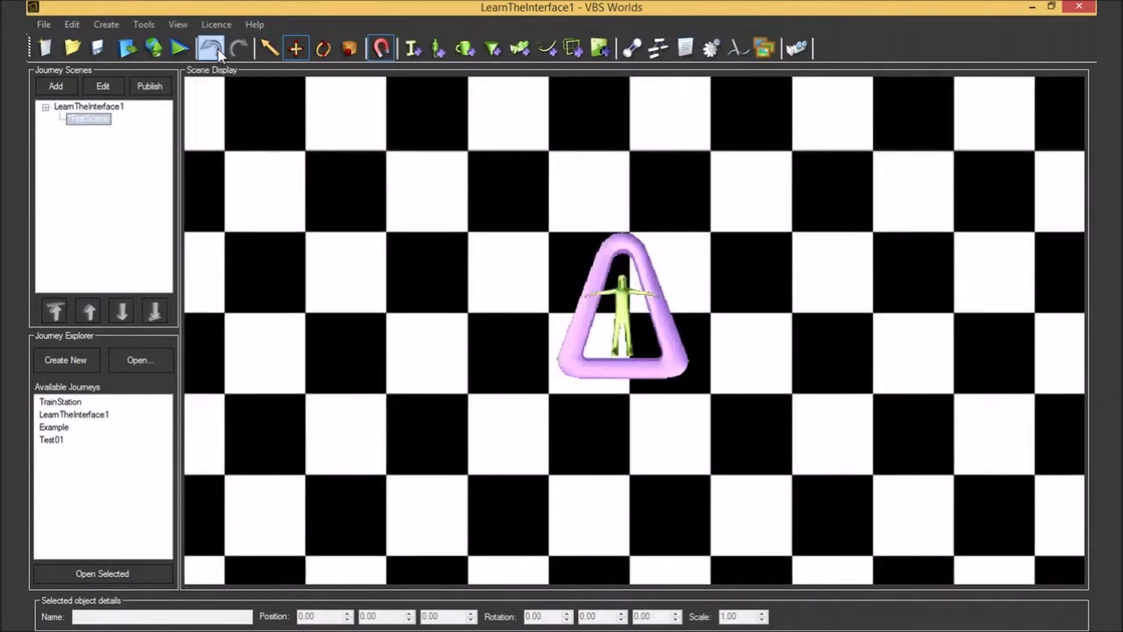
Undo the player start point's move, redo it, and undo it again.
left_click(215, 47)
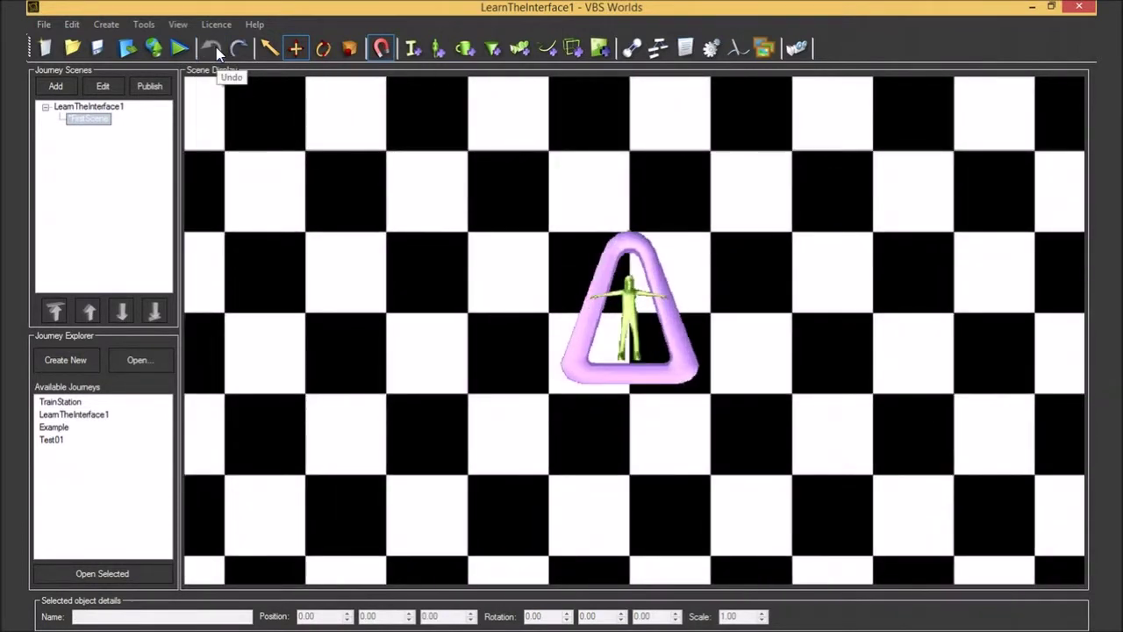
left_click(234, 47)
left_click(218, 44)
Rotate the player start point to 145 degrees on its second rotation axis and scale it to 0.74.
middle_click_drag(692, 428, 653, 323)
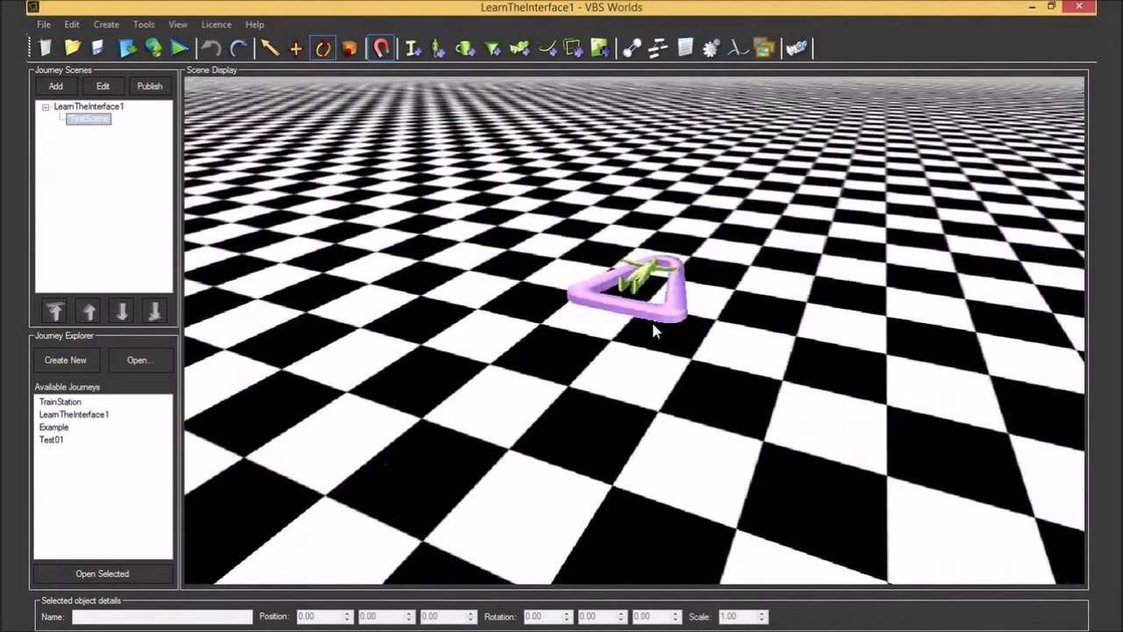
left_click_drag(649, 311, 369, 67)
left_click(349, 47)
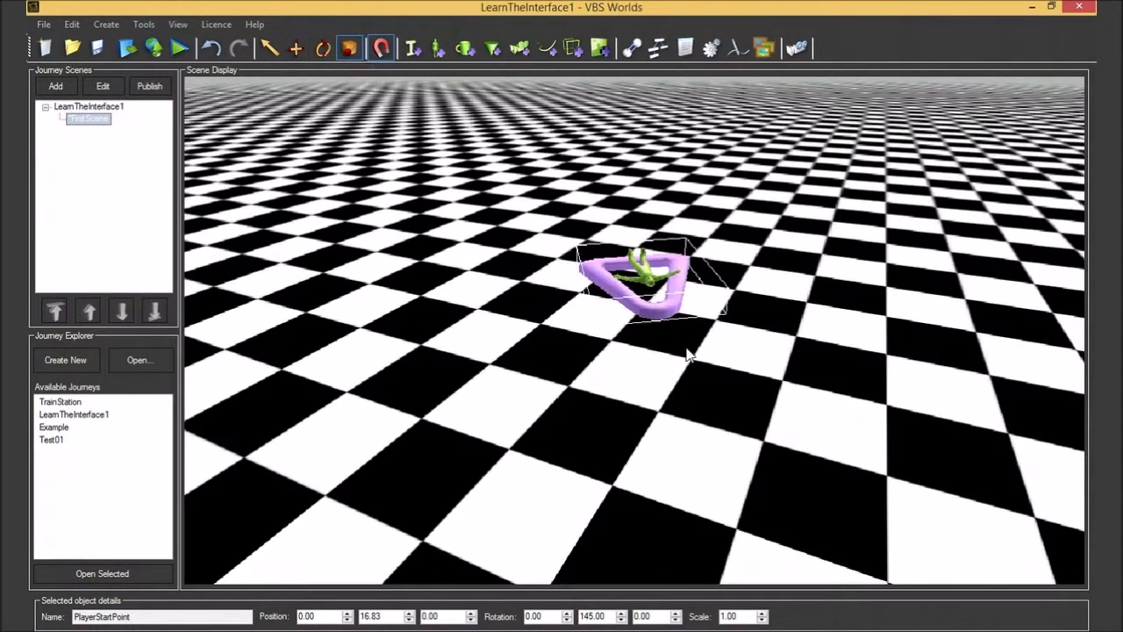
left_click_drag(645, 279, 738, 604)
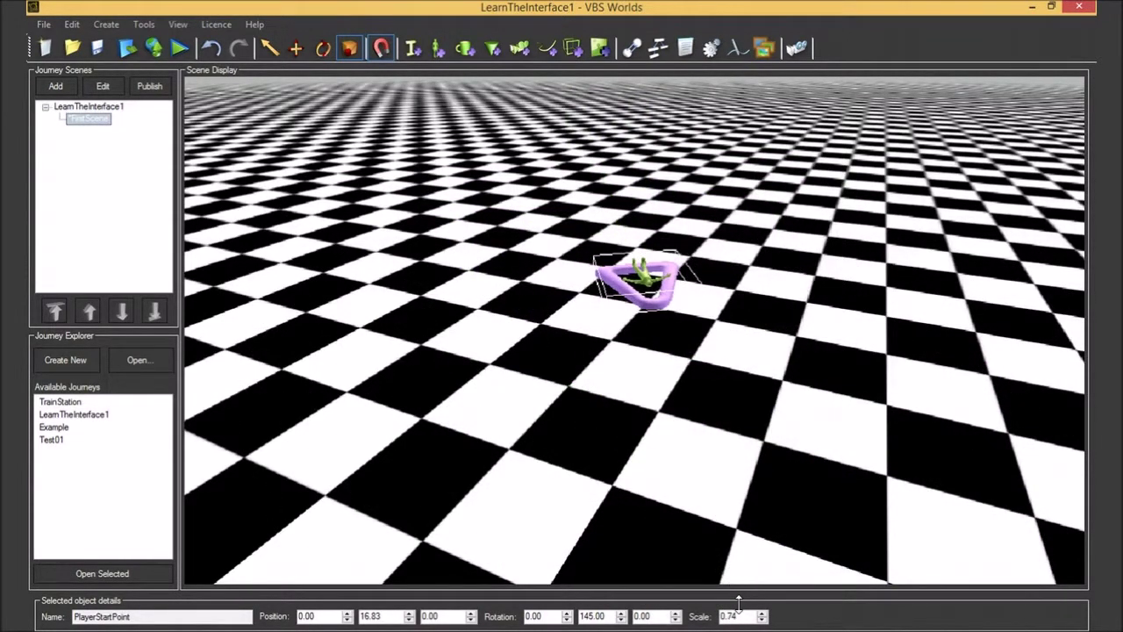
left_click(381, 53)
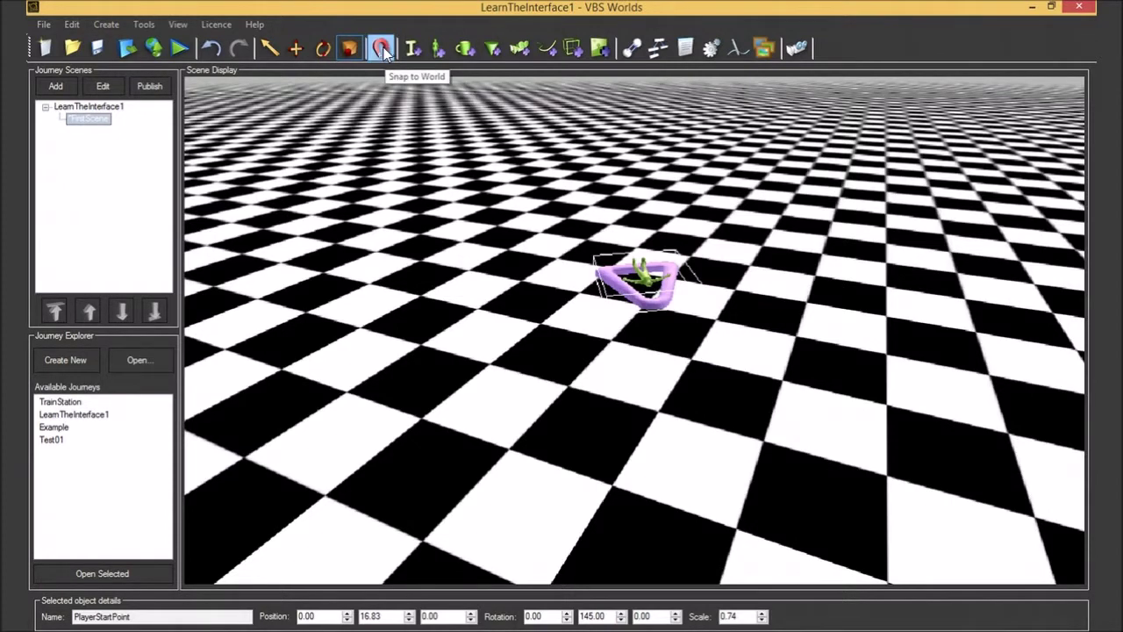
middle_click_drag(643, 284, 664, 311)
scroll(653, 325, "up", 5)
scroll(649, 333, "down", 5)
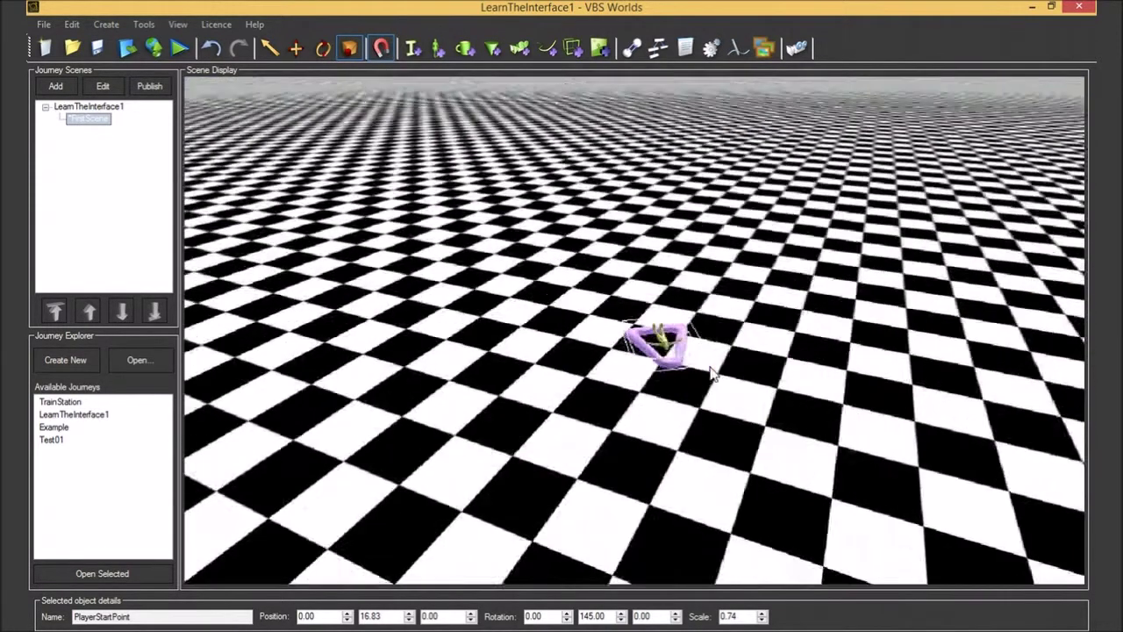
scroll(685, 351, "up", 1)
scroll(712, 373, "up", 3)
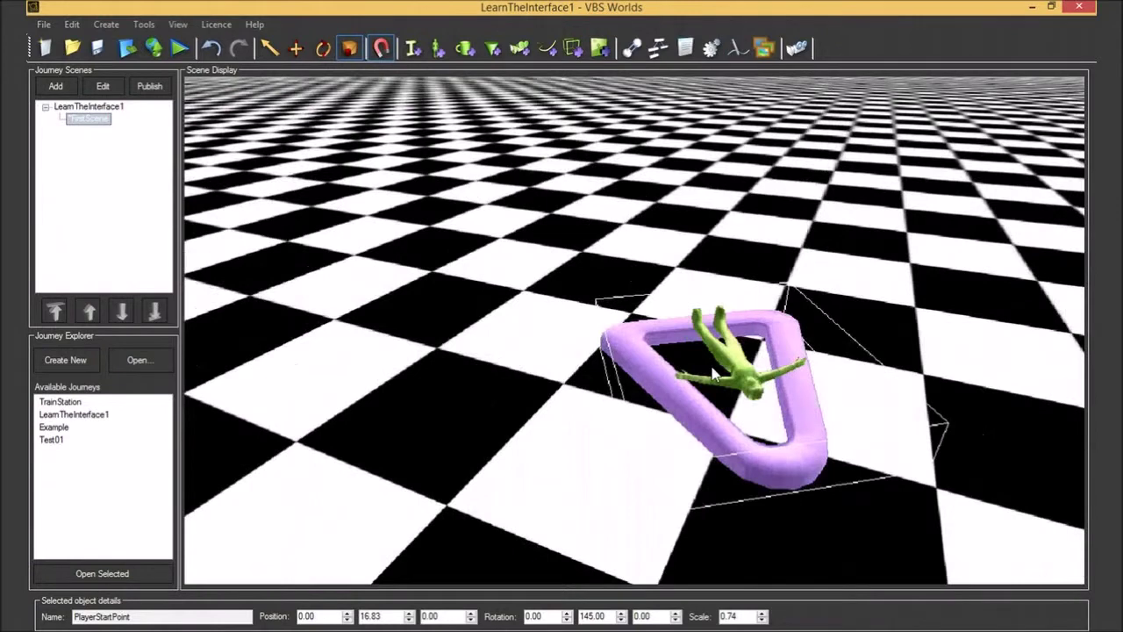
Examine the interaction types available for a new interaction, including Check List and Simple Branch, then cancel its creation.
left_click(413, 50)
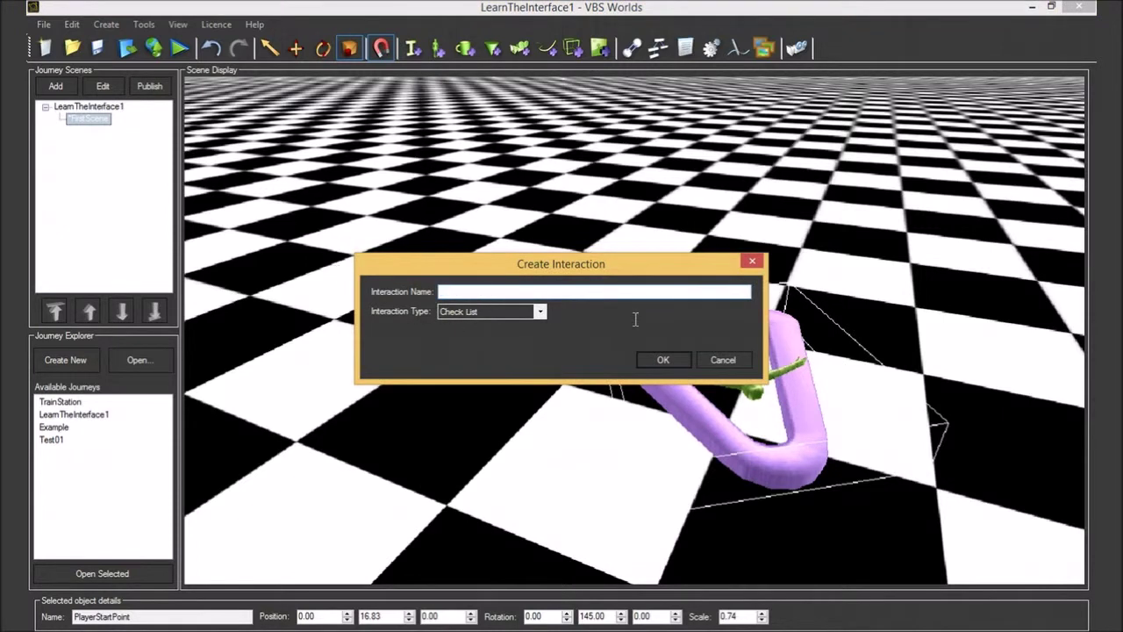
left_click(540, 314)
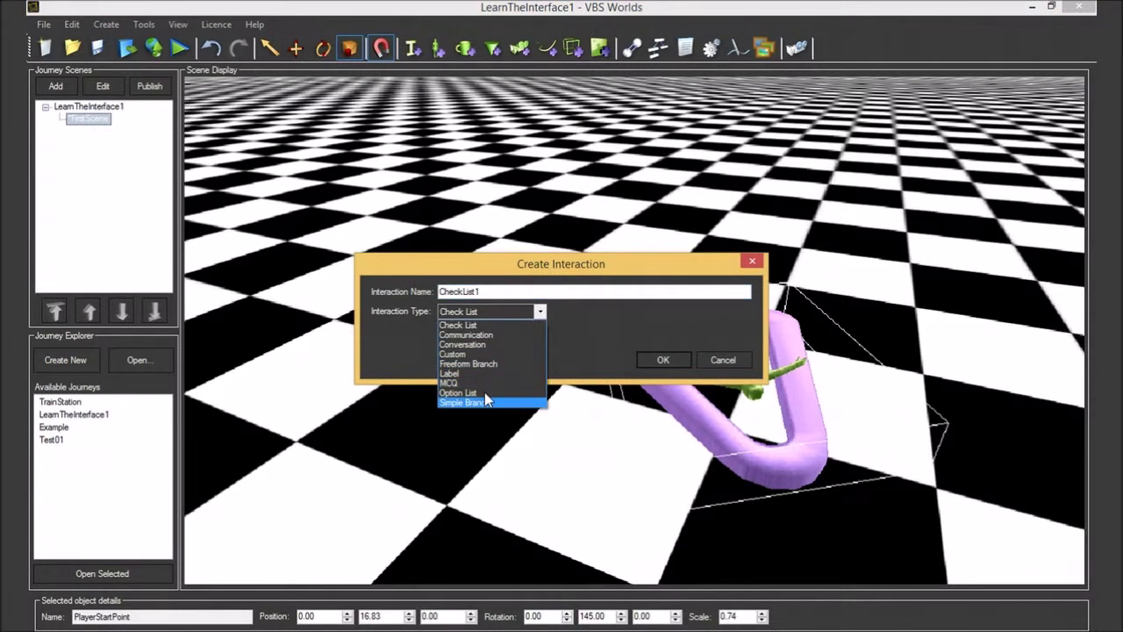
left_click(588, 333)
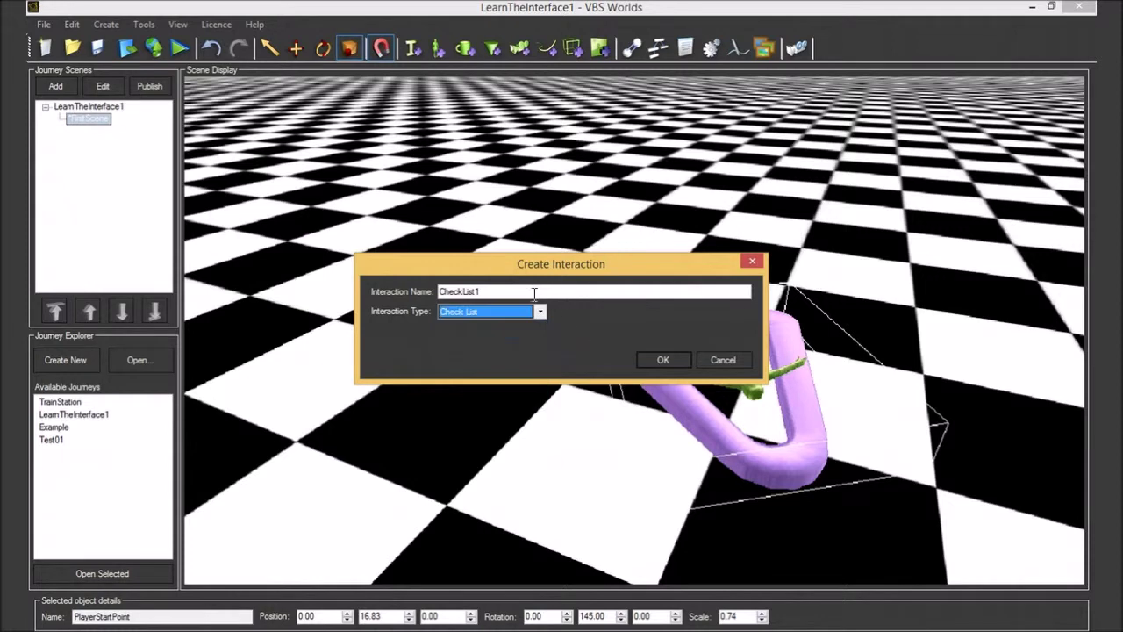
left_click(542, 311)
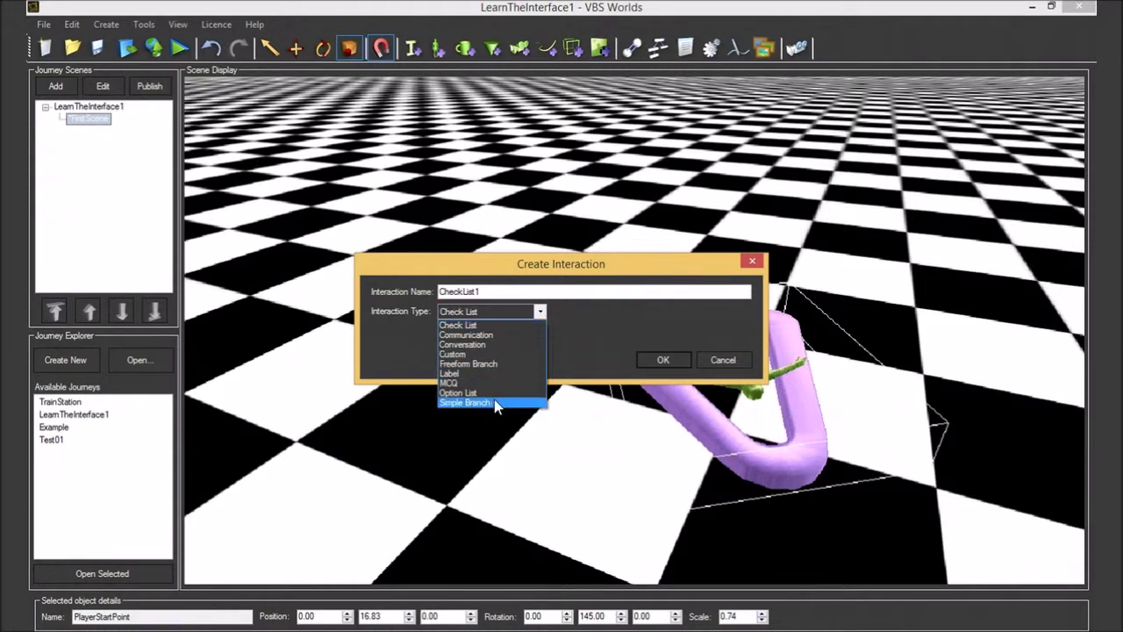
left_click(591, 325)
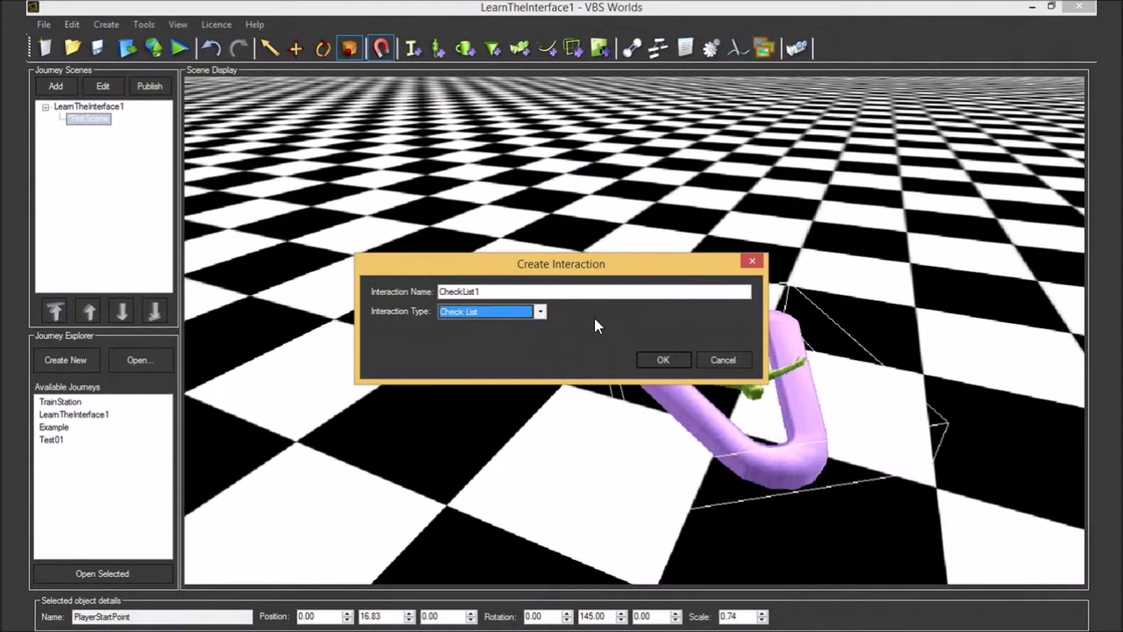
left_click(494, 317)
left_click(656, 323)
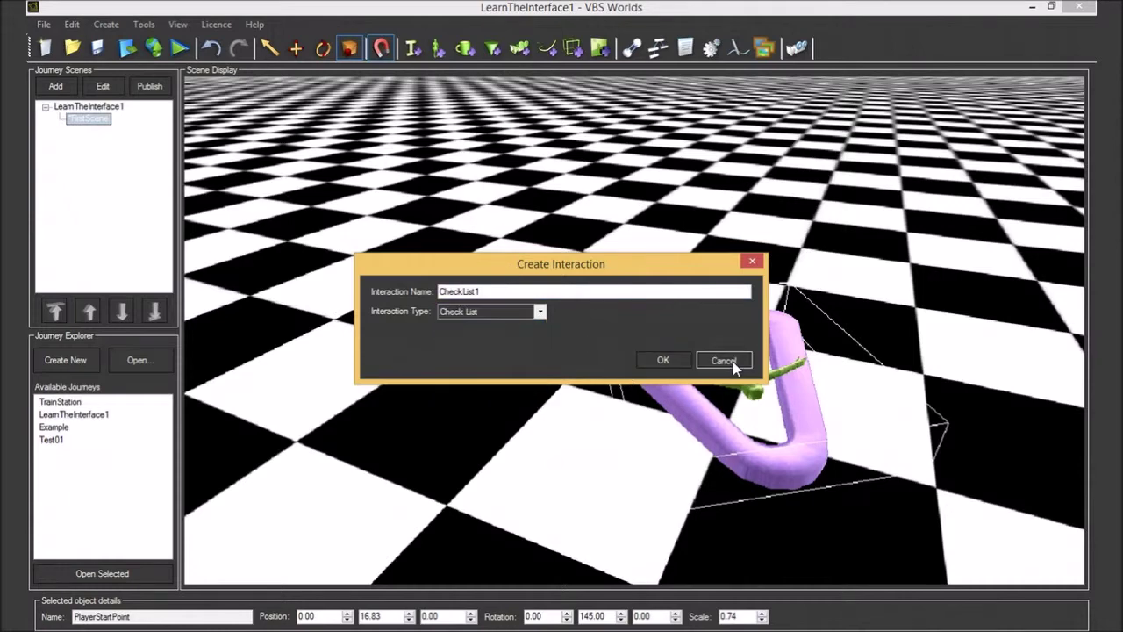
left_click(724, 360)
Start a new character and preview the VBS character models from afg_civilman1 down to usarmy_rifleman.
left_click(439, 49)
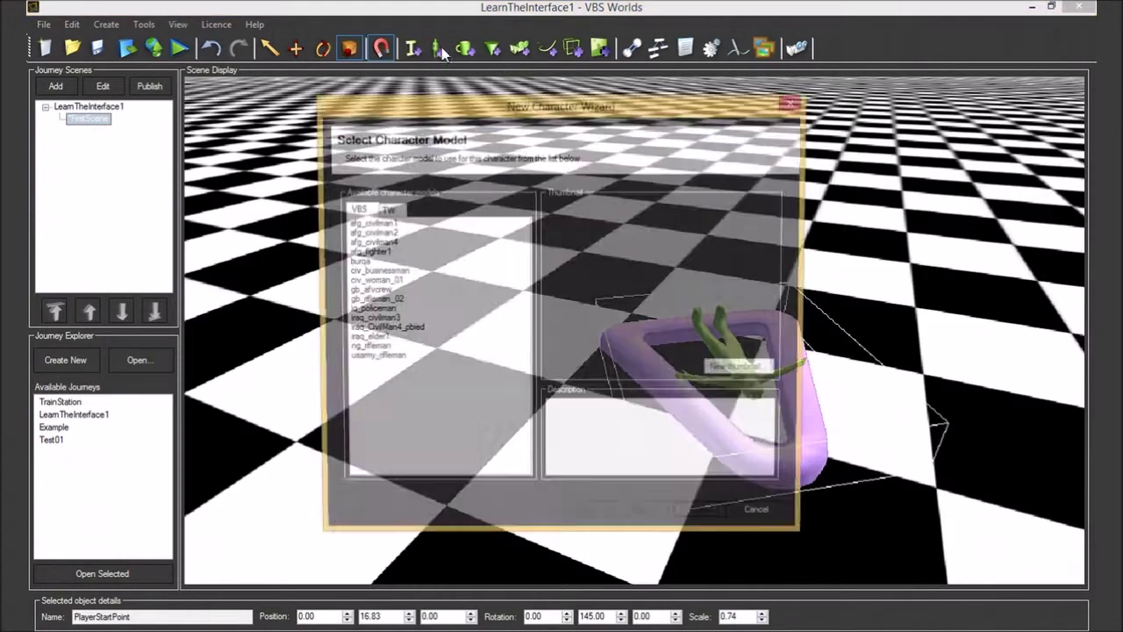
left_click_drag(482, 117, 505, 101)
left_click(412, 218)
left_click(410, 208)
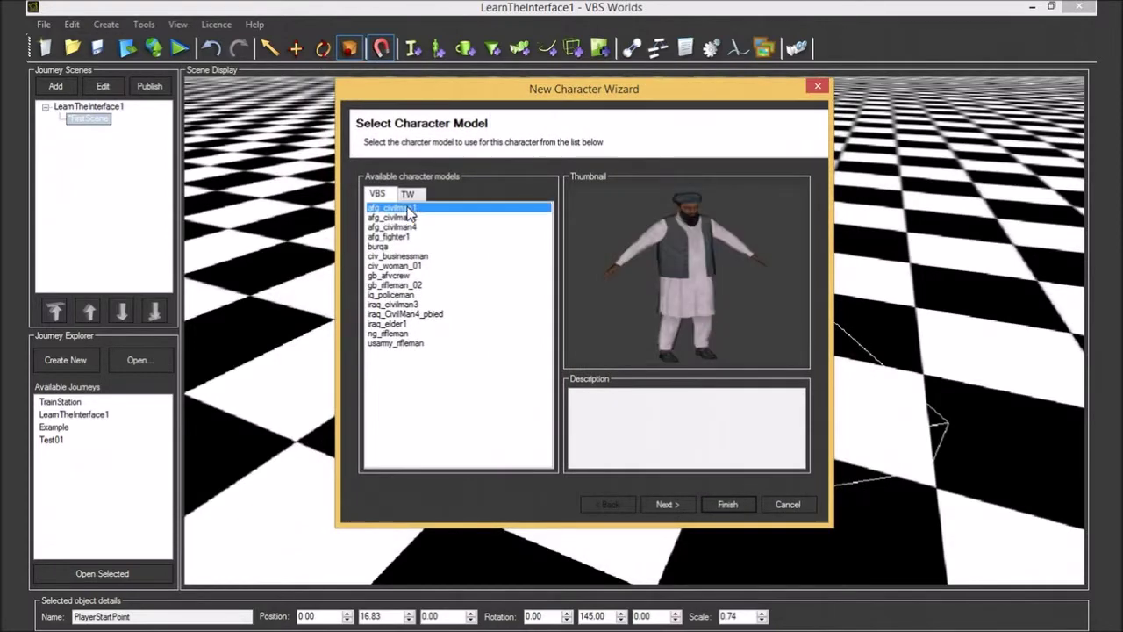
left_click(414, 218)
left_click_drag(497, 220, 443, 352)
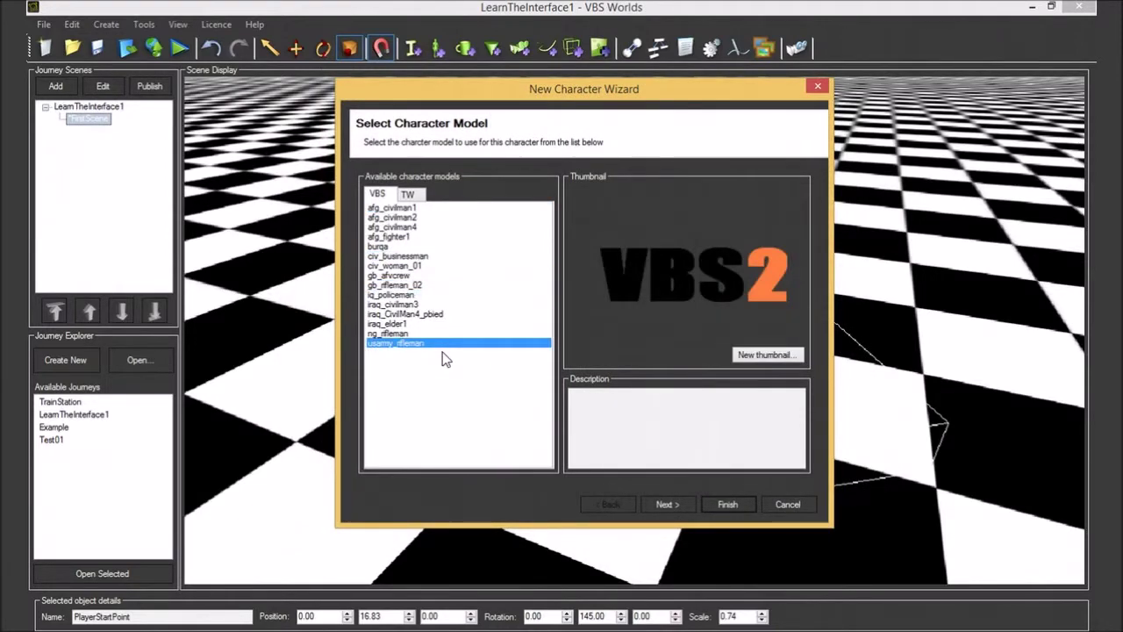
mouse_move(596, 91)
left_mouse_down()
mouse_move(331, 344)
mouse_move(512, 168)
mouse_move(599, 37)
mouse_move(584, 88)
left_mouse_up()
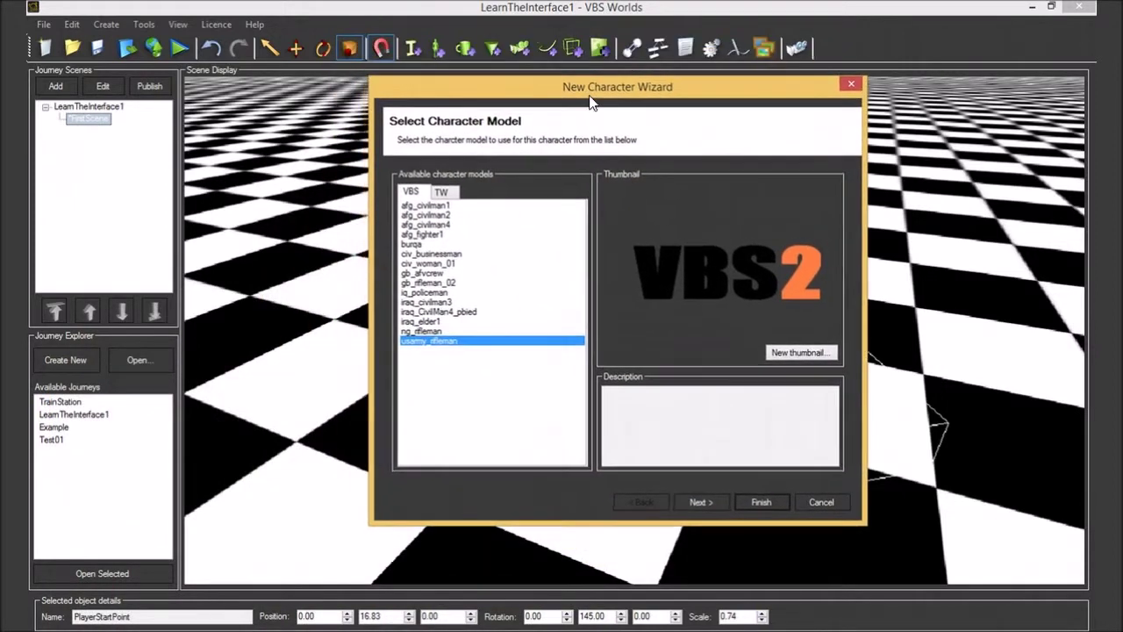
left_click(420, 206)
left_click(432, 225)
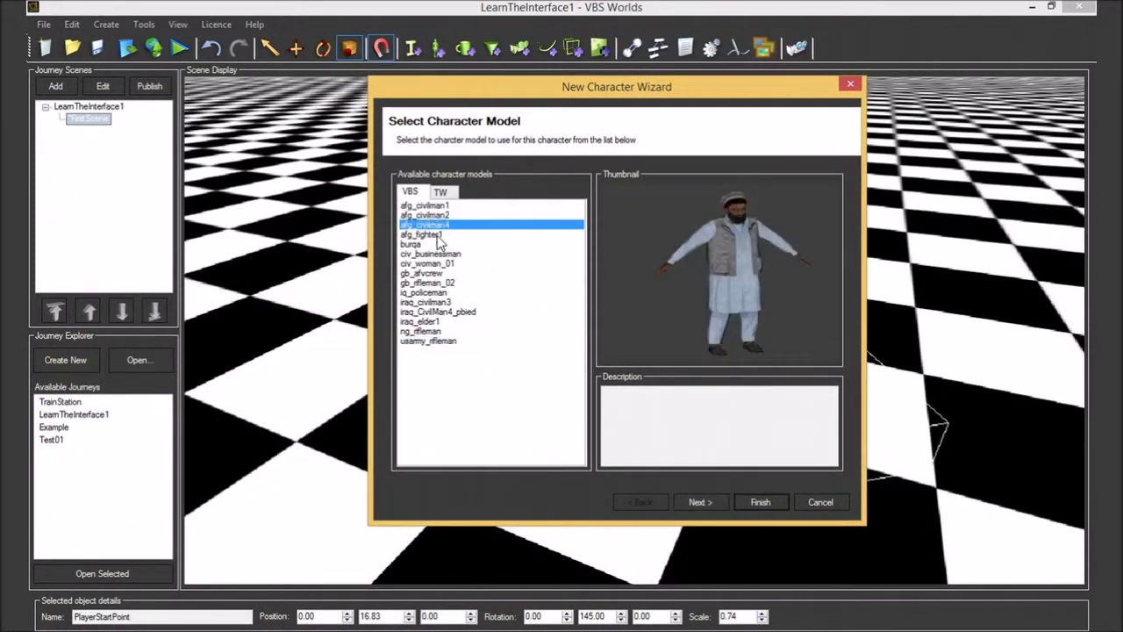
left_click_drag(437, 236, 476, 372)
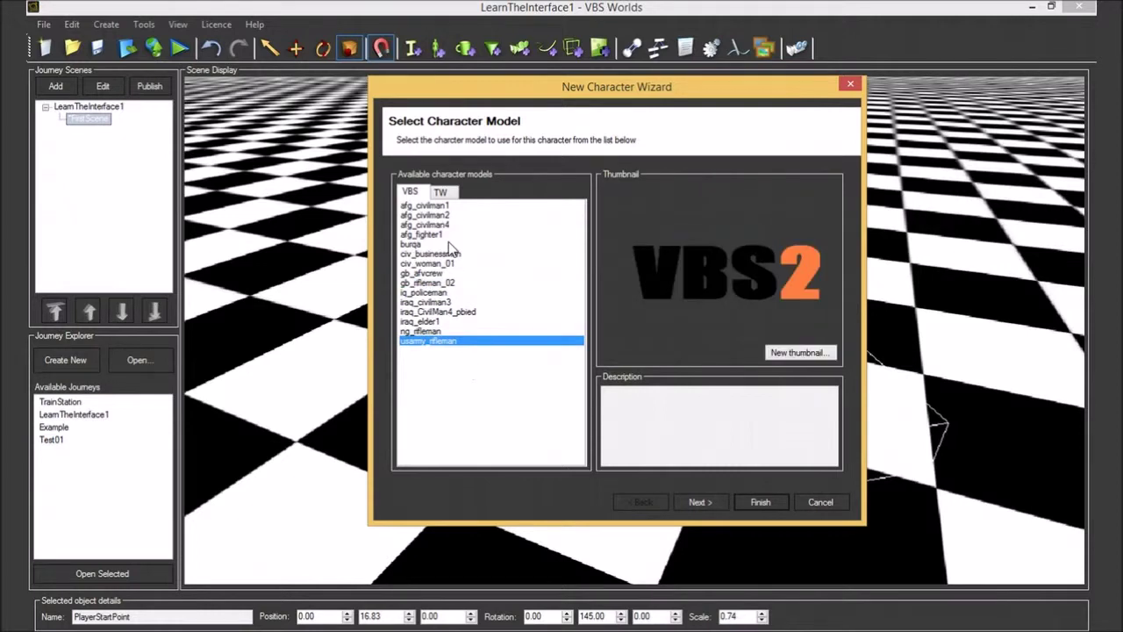
Choose CasualModernMale06 from the TW character models and continue to the character's naming.
left_click(441, 192)
left_click_drag(429, 248, 482, 411)
scroll(473, 377, "down", 13)
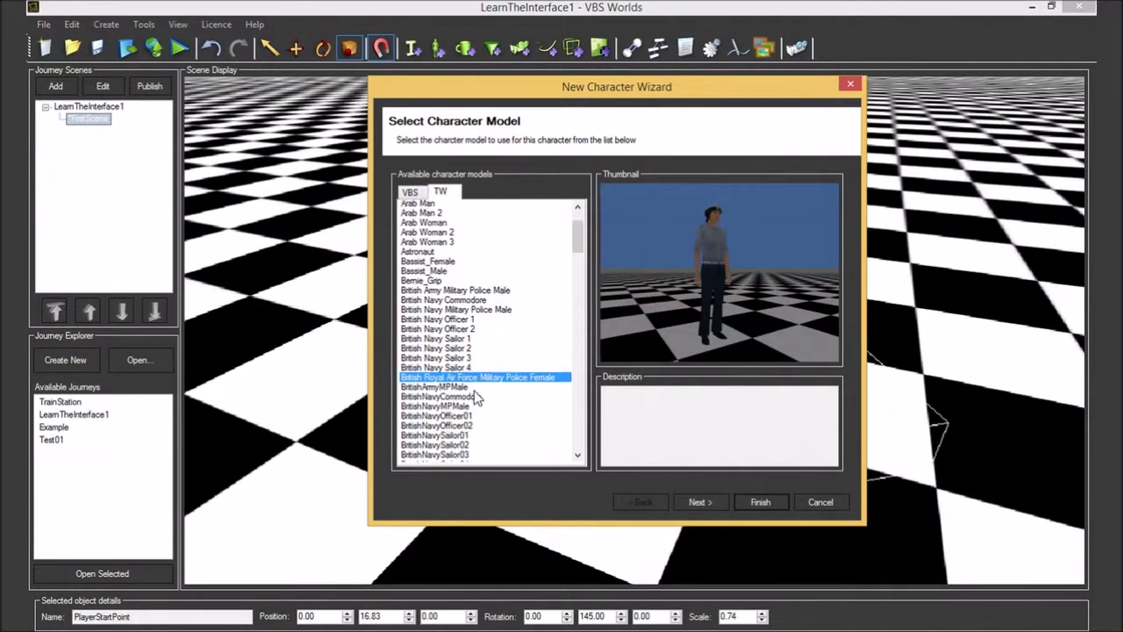
left_click_drag(473, 325, 463, 427)
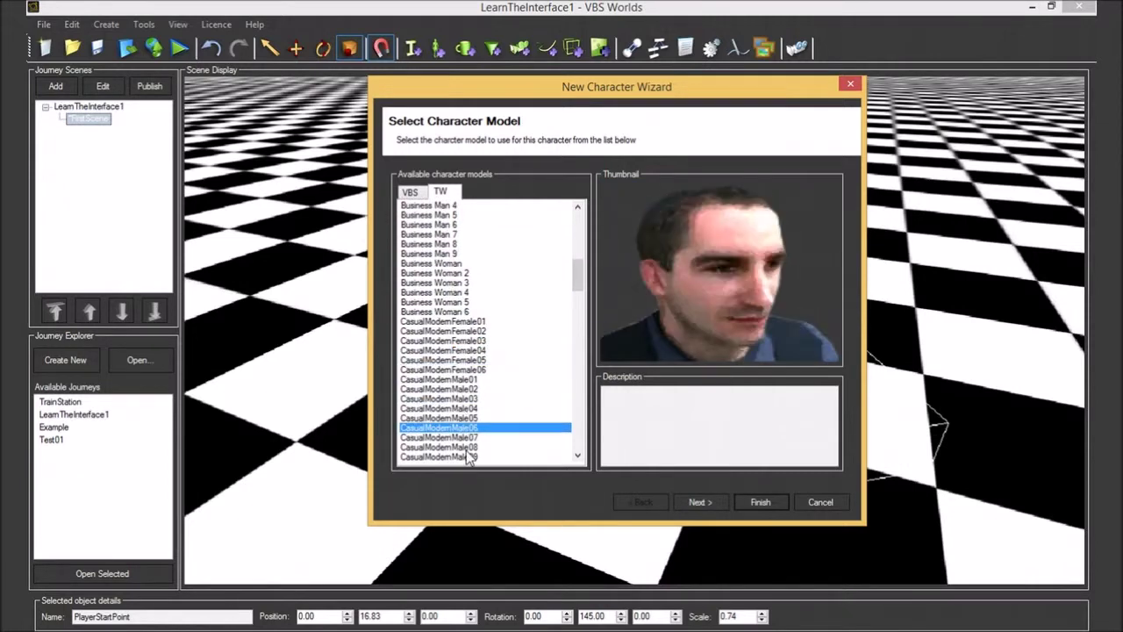
left_click(702, 504)
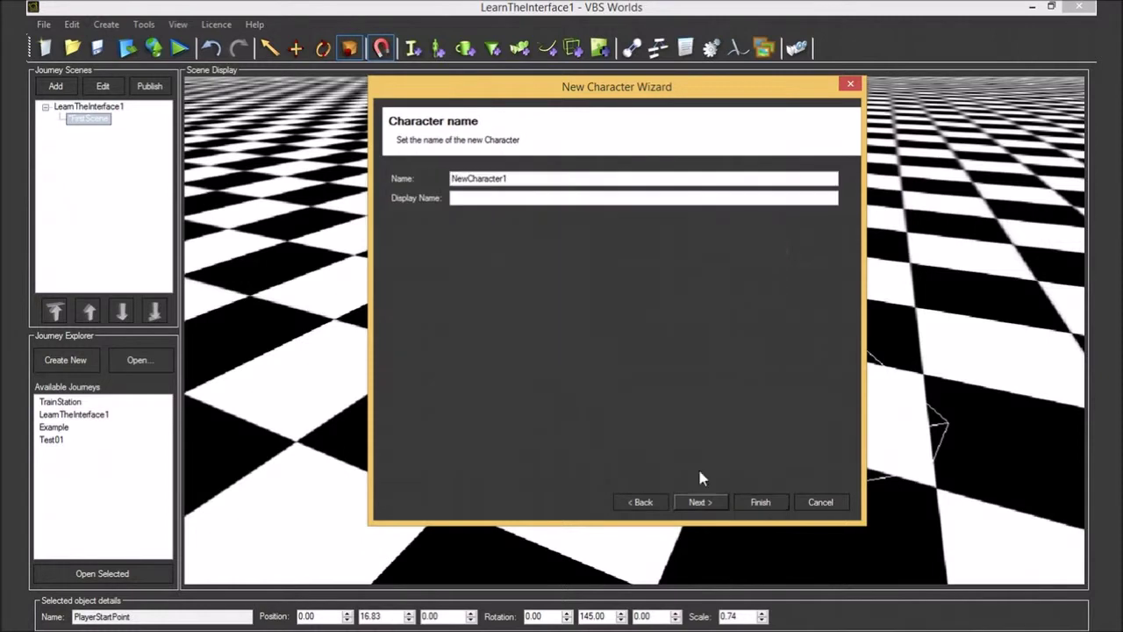
Name the new character ImportantGuy1, enter a person's name as its display name, and continue to its properties.
left_click_drag(593, 178, 412, 163)
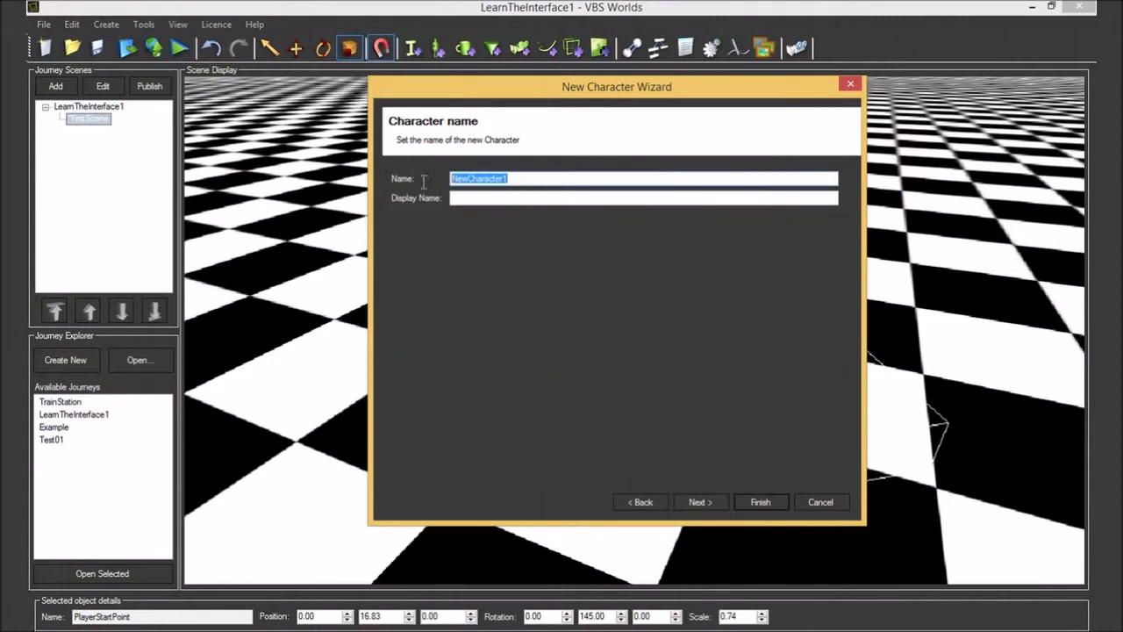
left_click(515, 178)
left_click_drag(564, 178, 336, 207)
key("BackSpace")
left_click(599, 196)
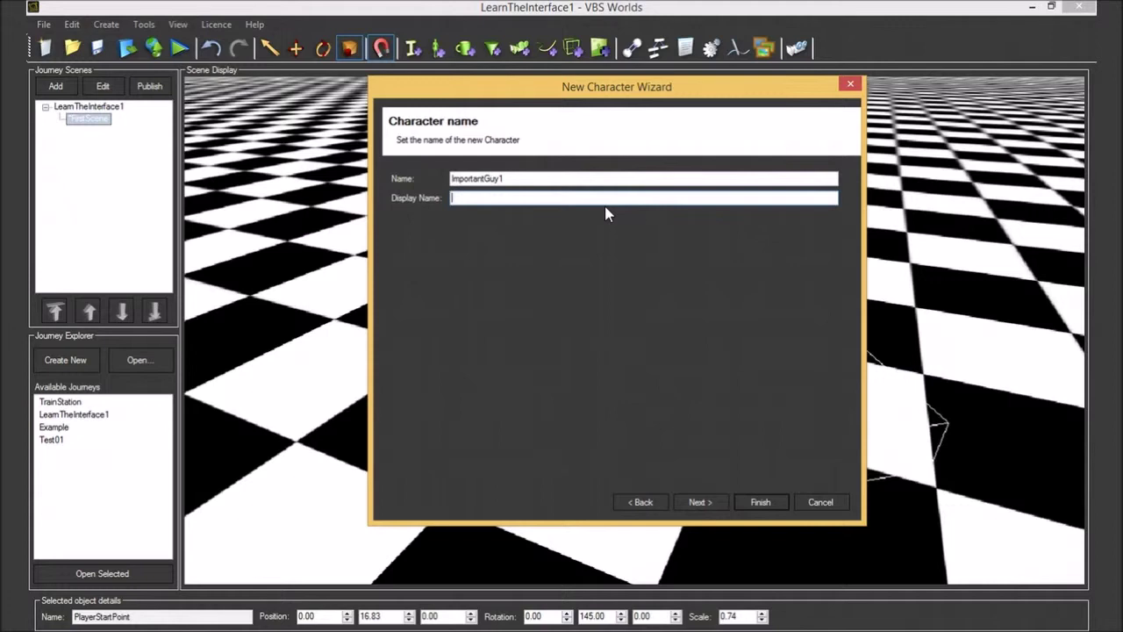
type("I")
type("oe Blow")
left_click(699, 501)
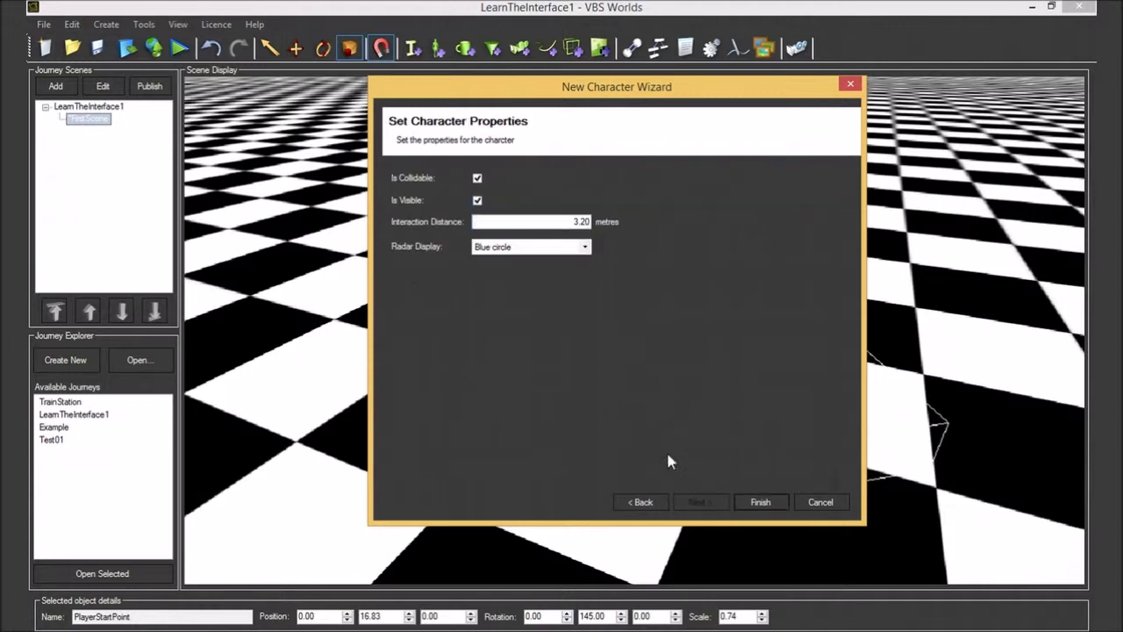
Switch the character's Is Collidable and Is Visible options off and back on, and select its interaction distance for editing.
left_click(477, 178)
left_click(477, 178)
left_click(478, 200)
left_click(477, 201)
left_click_drag(569, 221, 637, 222)
left_click(581, 222)
left_click_drag(592, 223, 564, 217)
left_click(552, 223)
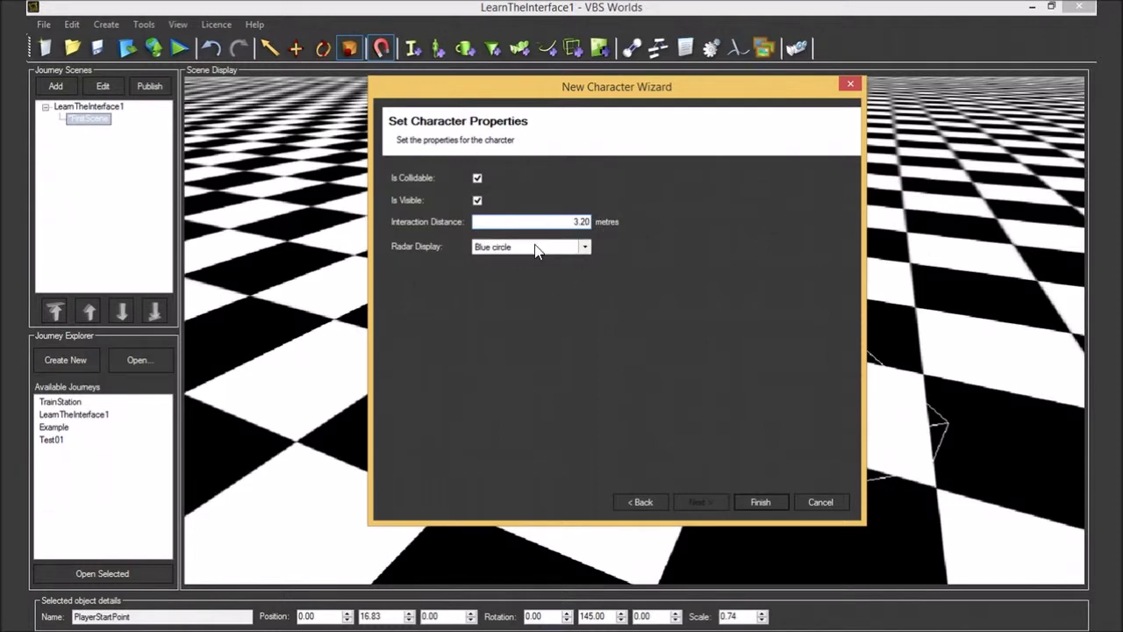
Choose Blue circle as the radar display, finish the character, and place it on the floor at about -160, 41.
left_click(536, 251)
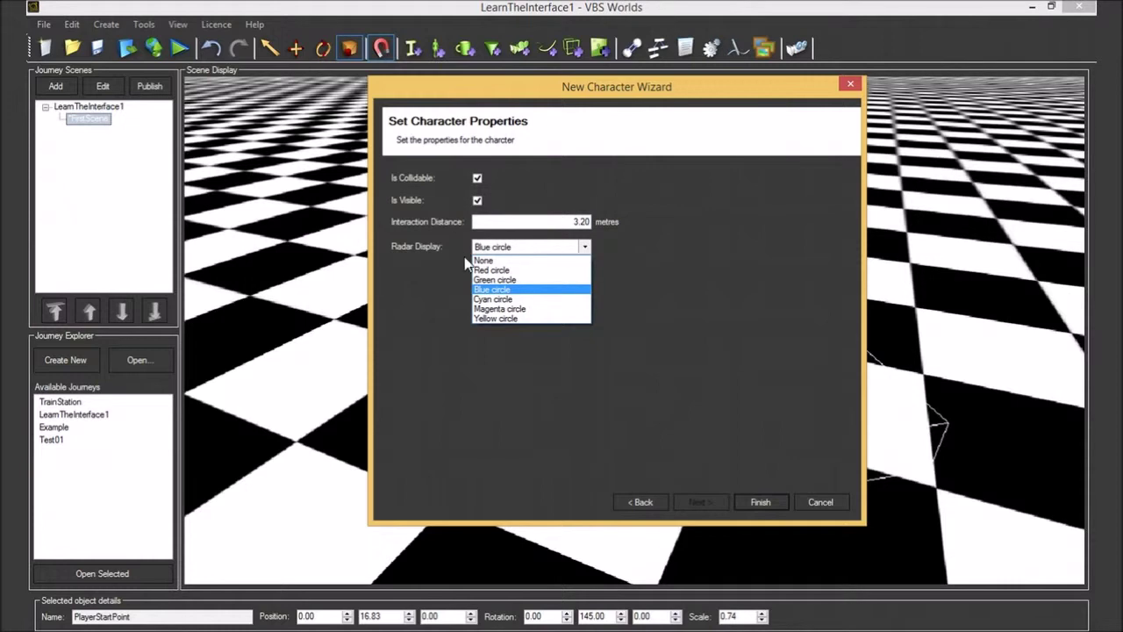
left_click(481, 290)
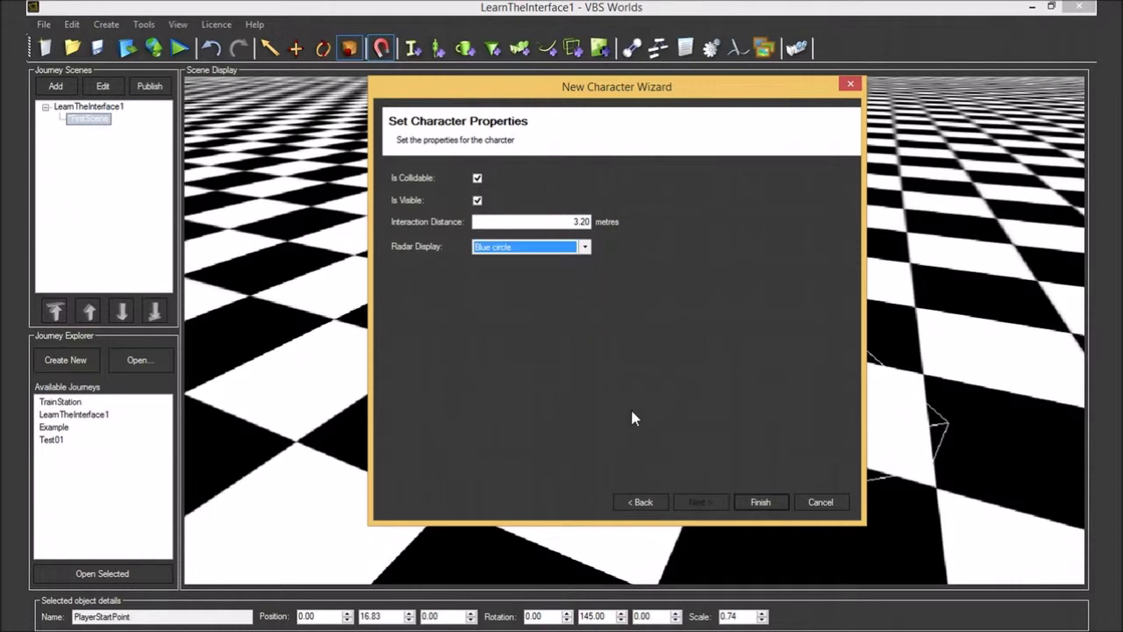
left_click(752, 501)
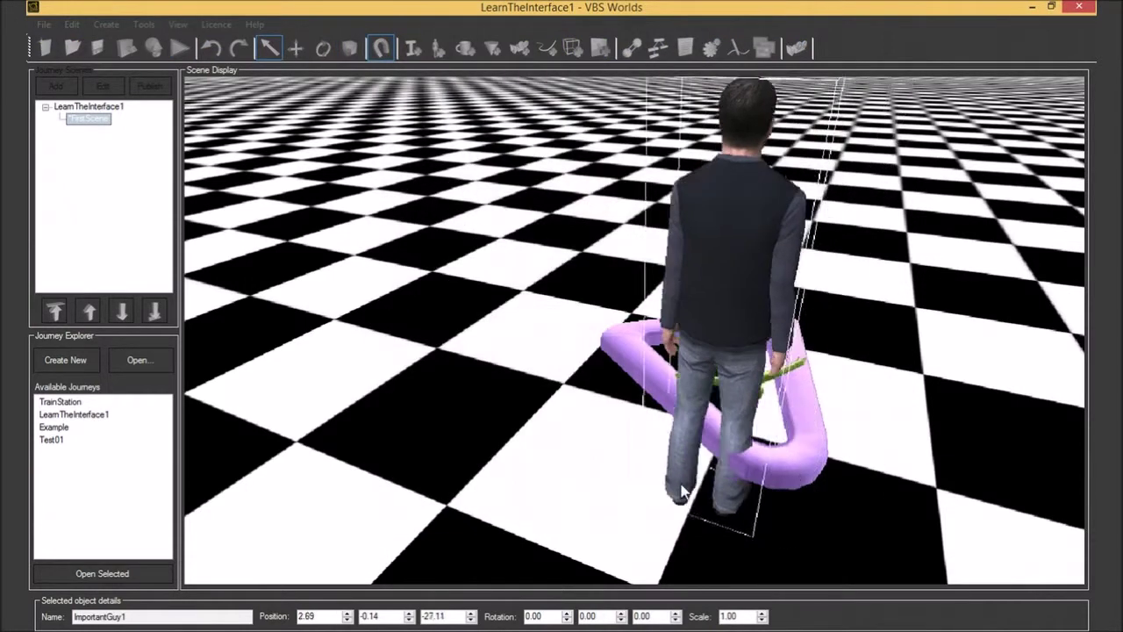
left_click_drag(496, 397, 435, 288)
Rotate the ImportantGuy1 character to 99 degrees on its second rotation axis and scale it up to 5.93.
left_click(324, 47)
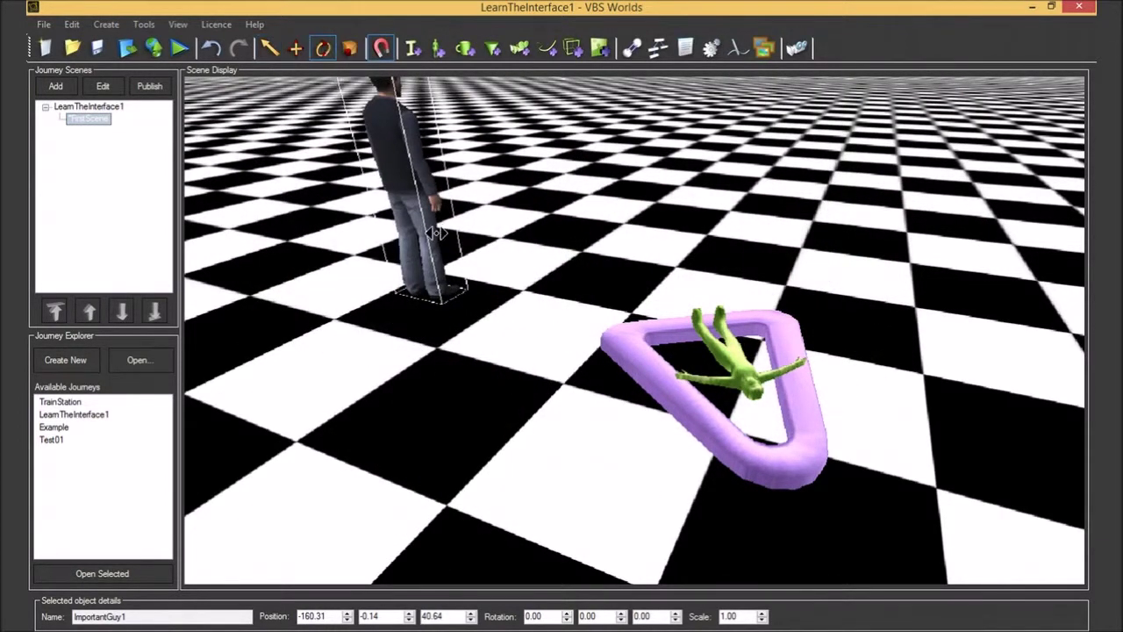
left_click_drag(437, 232, 379, 317)
left_click(349, 50)
left_click_drag(371, 200, 711, 220)
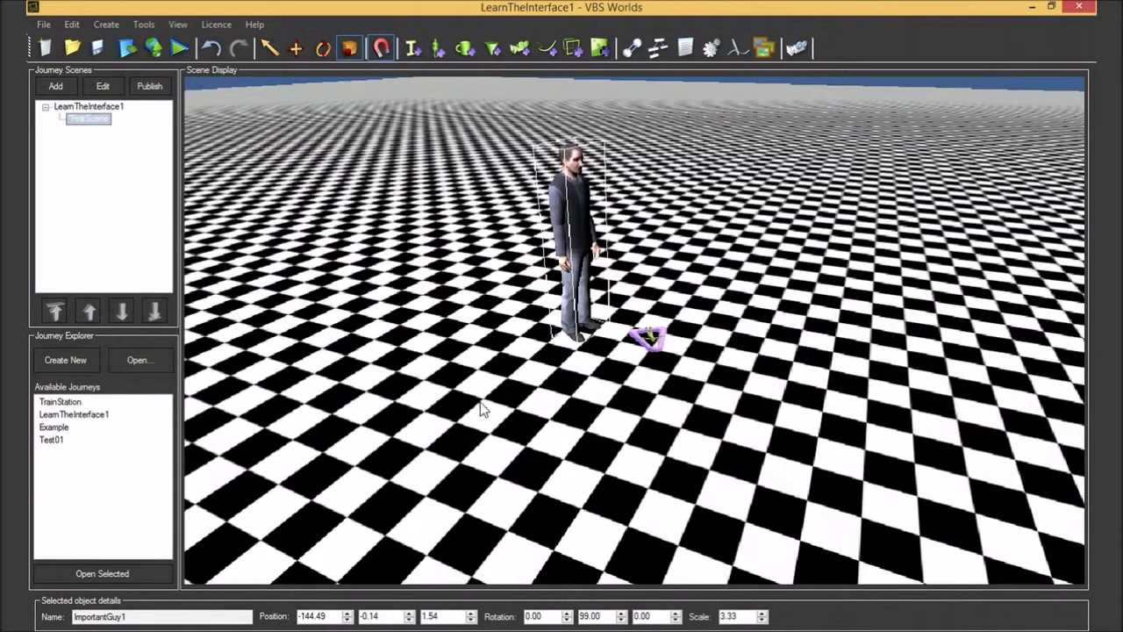
left_click_drag(569, 221, 586, 133)
left_click(623, 132)
left_click(591, 177)
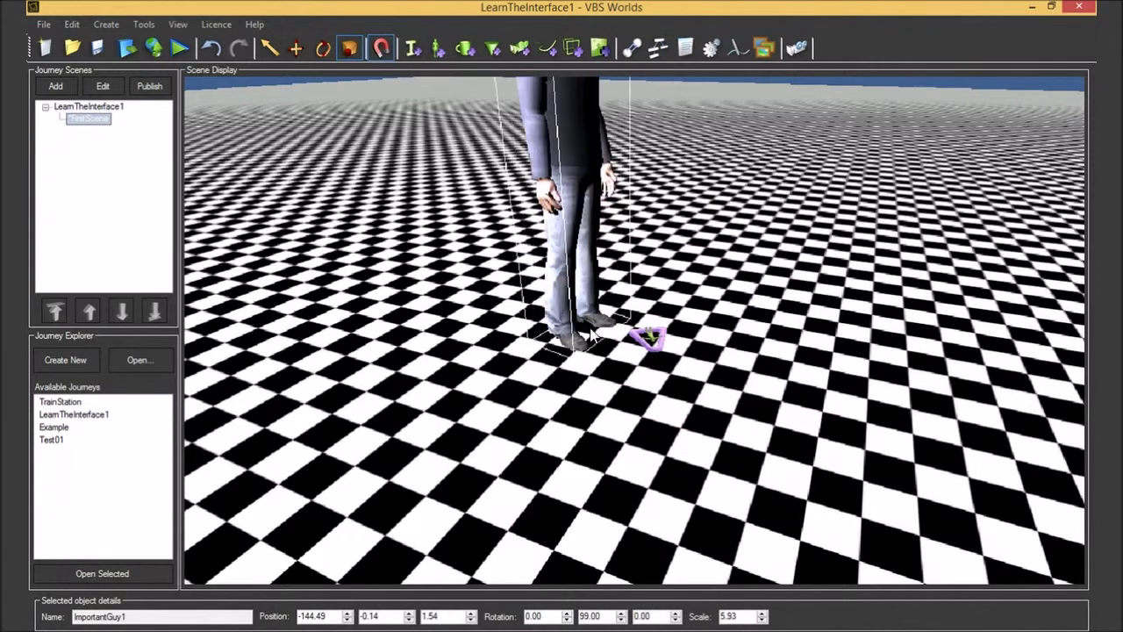
Move the enlarged character across the floor away from the player start point and deselect it.
left_click(296, 51)
left_click_drag(577, 284, 479, 314)
left_click(513, 386)
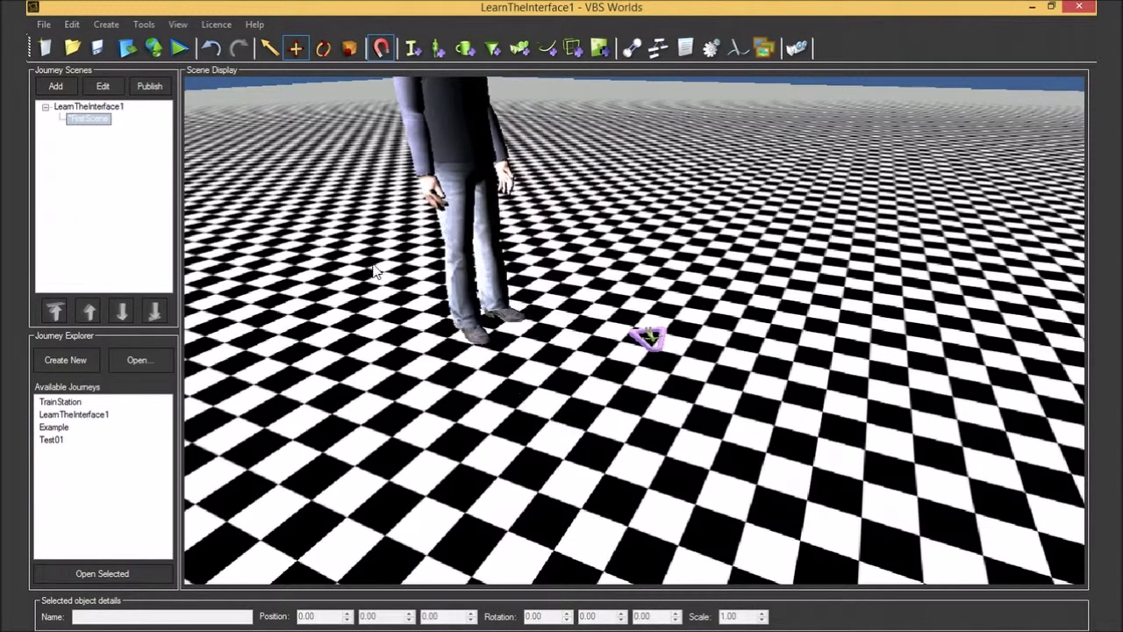
Start a new object and preview VBS object models such as afgtk_shop_1a, control_radio_2way_1 and container_backpack.
left_click(465, 48)
left_click(408, 240)
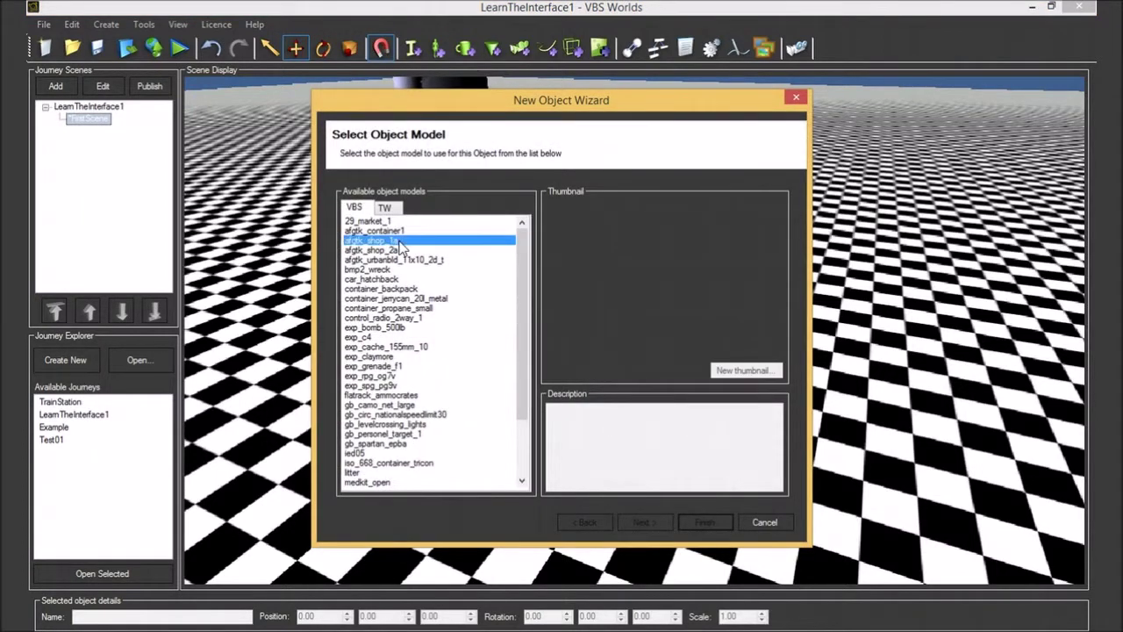
scroll(412, 281, "down", 2)
scroll(418, 321, "up", 2)
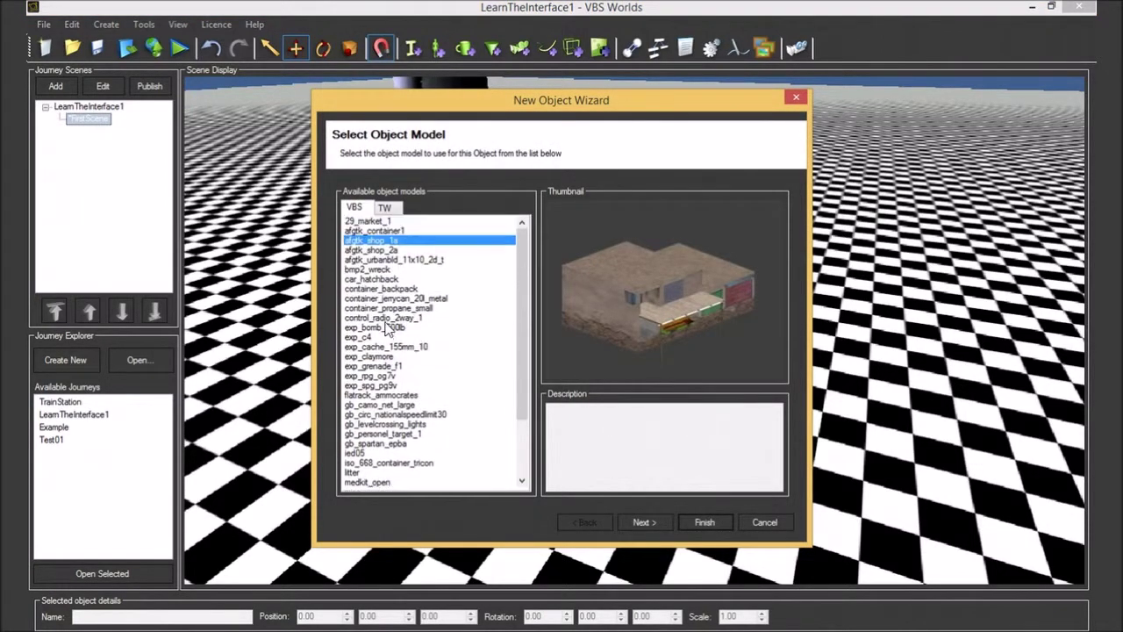
left_click(389, 322)
scroll(389, 324, "down", 3)
scroll(391, 338, "up", 3)
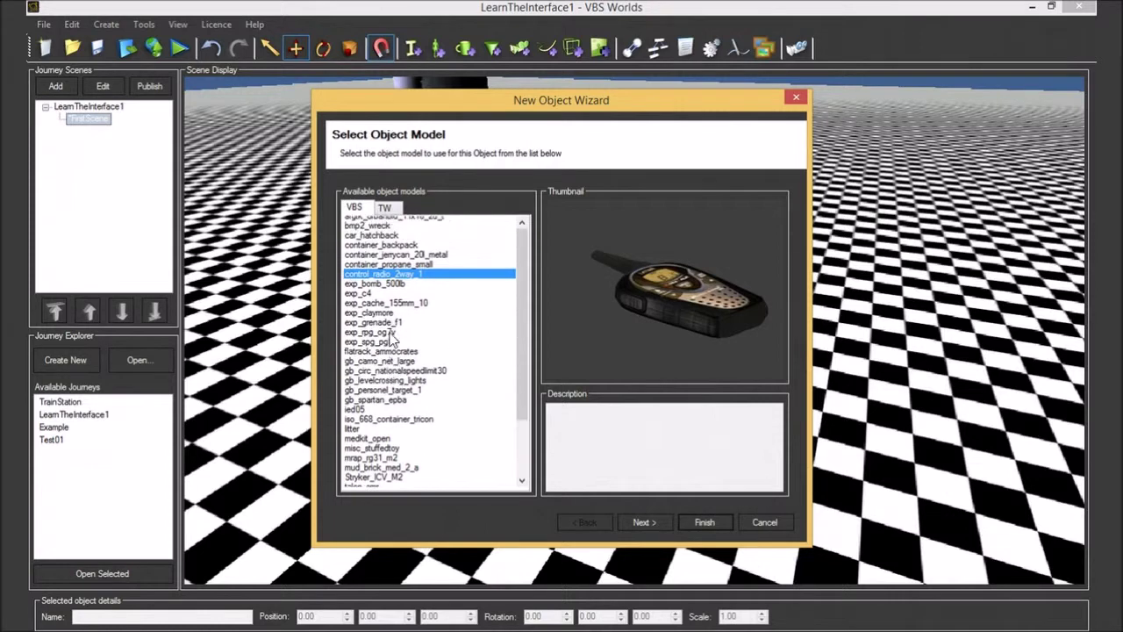
left_click(390, 337)
left_click(414, 290)
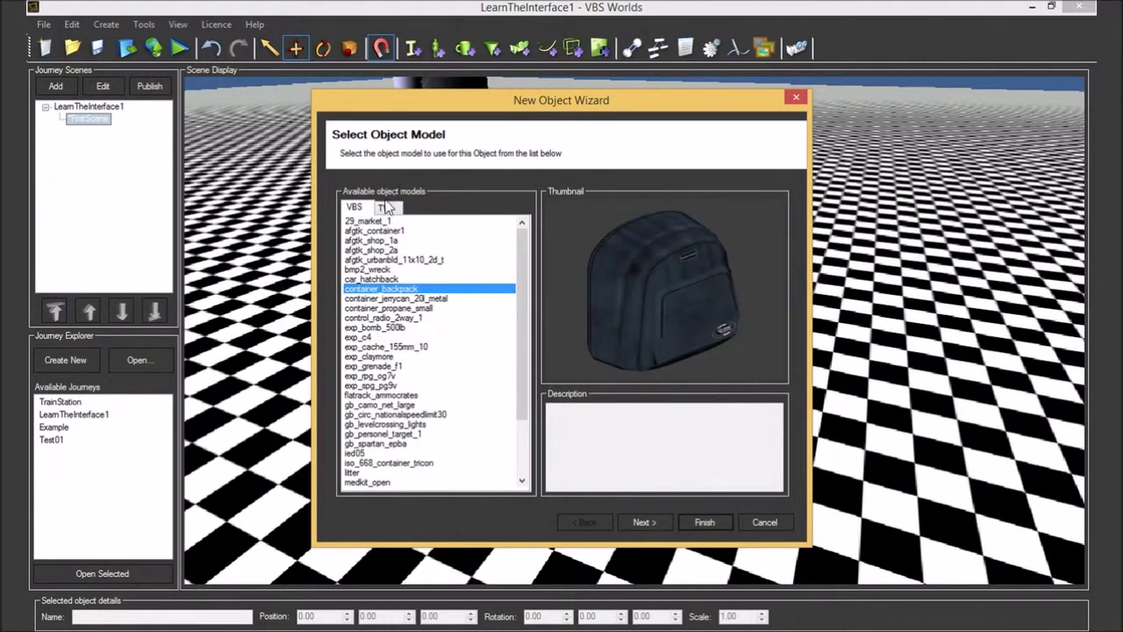
Preview TW object models such as AirportTerminalLuggageVehicle, Animated - Laptop (with video) and AirportTerminalSeatingBlock.
left_click(390, 209)
left_click(394, 289)
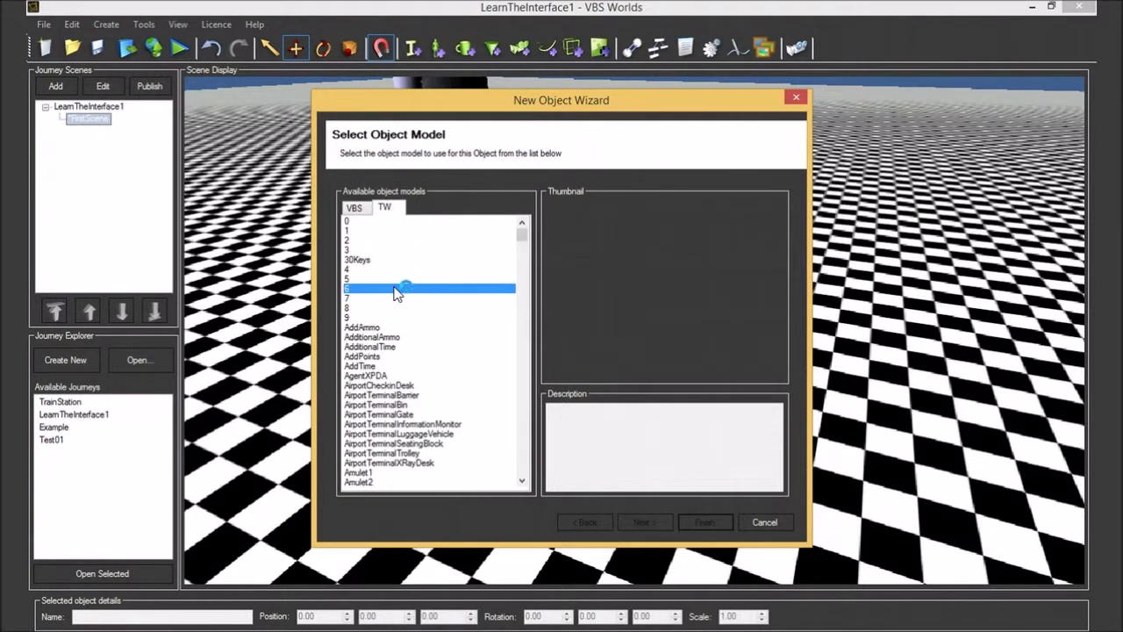
scroll(399, 289, "down", 2)
left_click(401, 268)
scroll(404, 289, "down", 1)
scroll(405, 291, "down", 2)
left_click(403, 290)
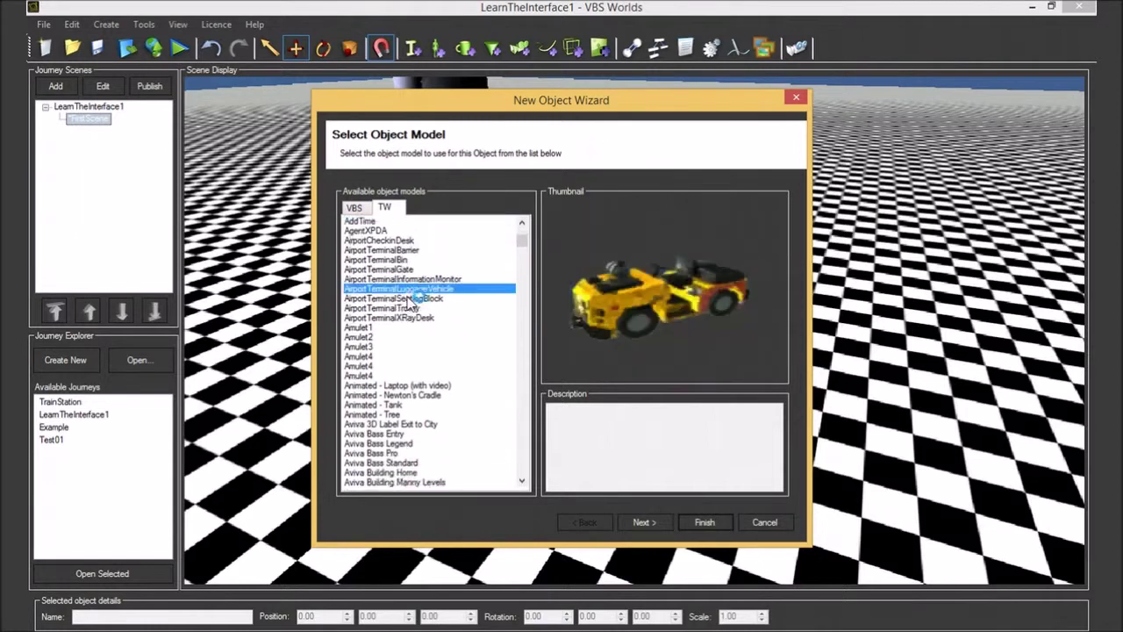
scroll(391, 293, "down", 2)
left_click(408, 298)
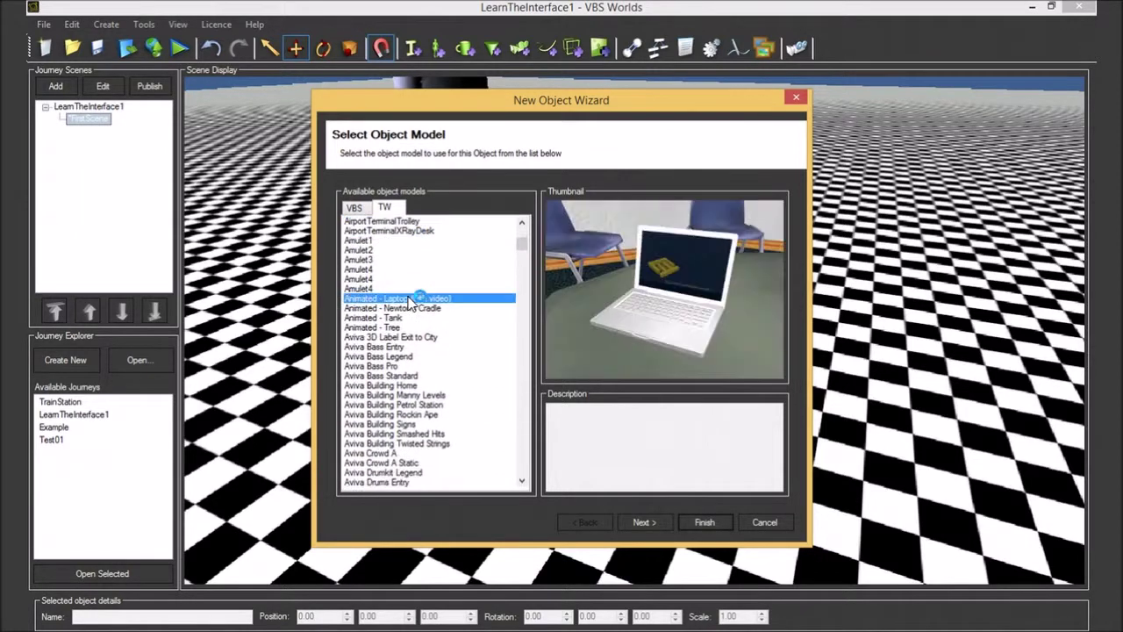
scroll(420, 263, "up", 1)
left_click(429, 240)
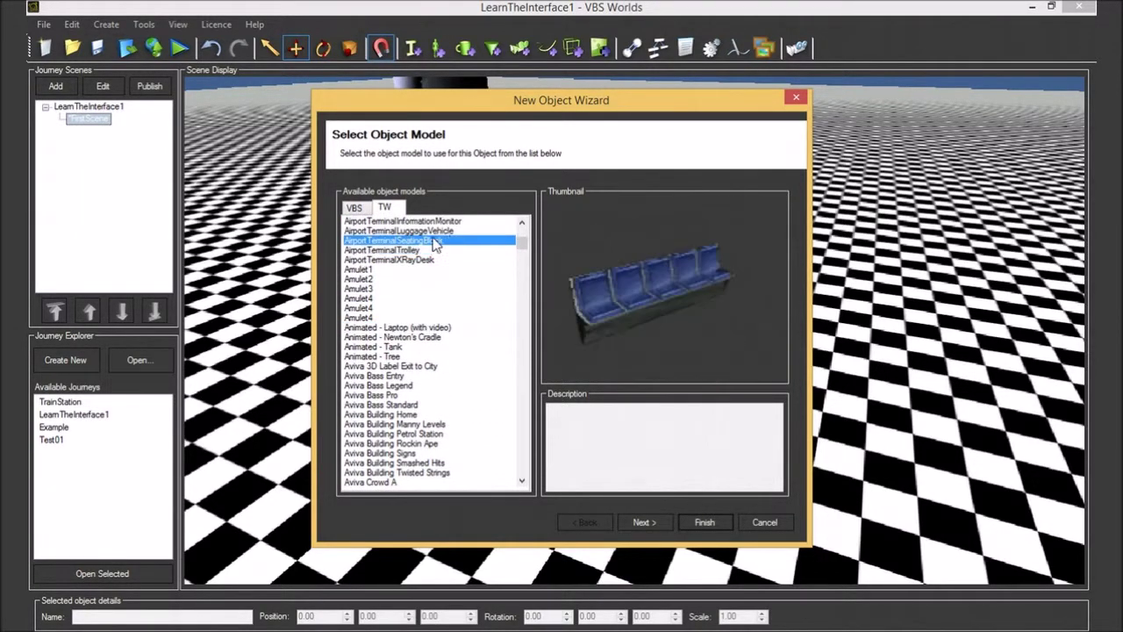
Preview further TW object models such as AirportTerminalInformationMonitor, Aviva Star and BankSeatingBlock.
key("Up")
key("Up")
scroll(454, 286, "down", 4)
scroll(452, 298, "down", 9)
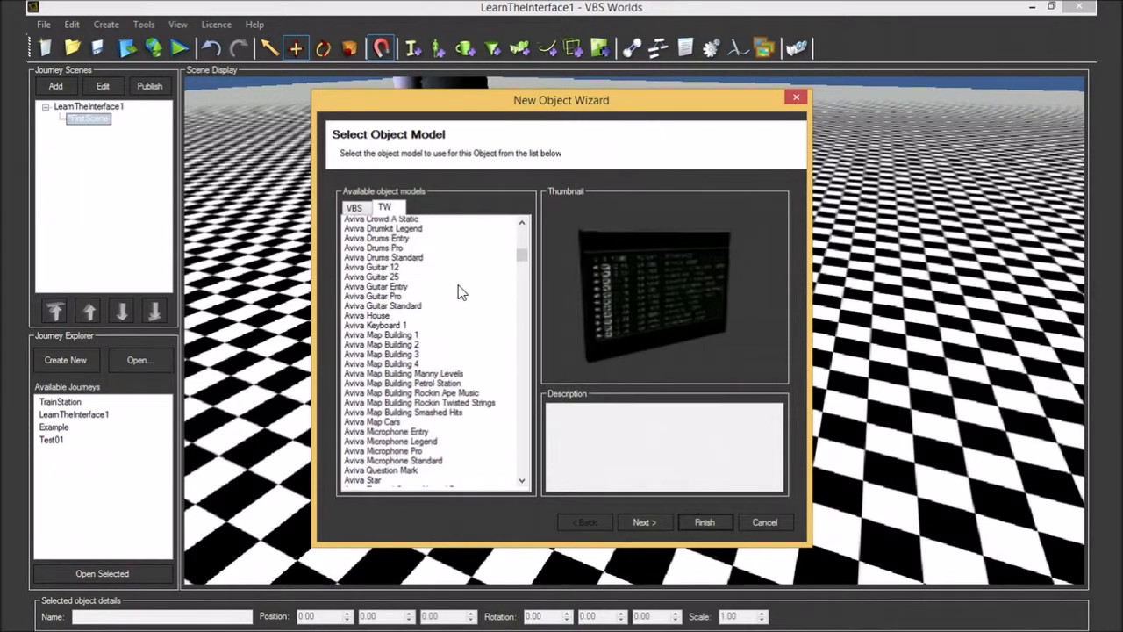
left_click(441, 328)
scroll(440, 326, "down", 1)
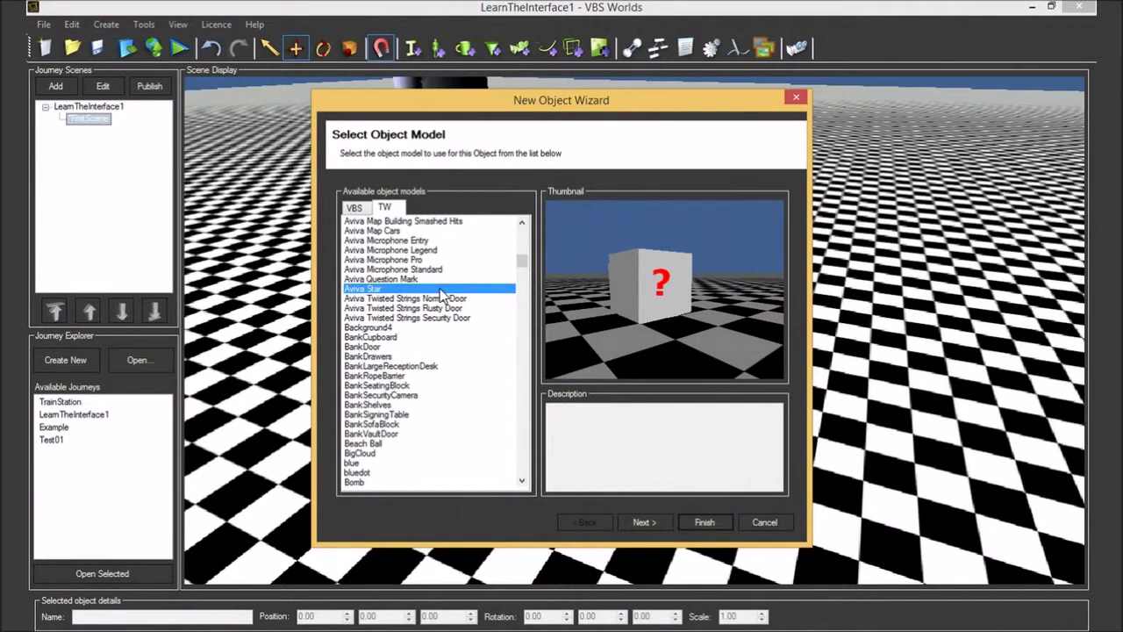
left_click(411, 386)
scroll(400, 255, "up", 10)
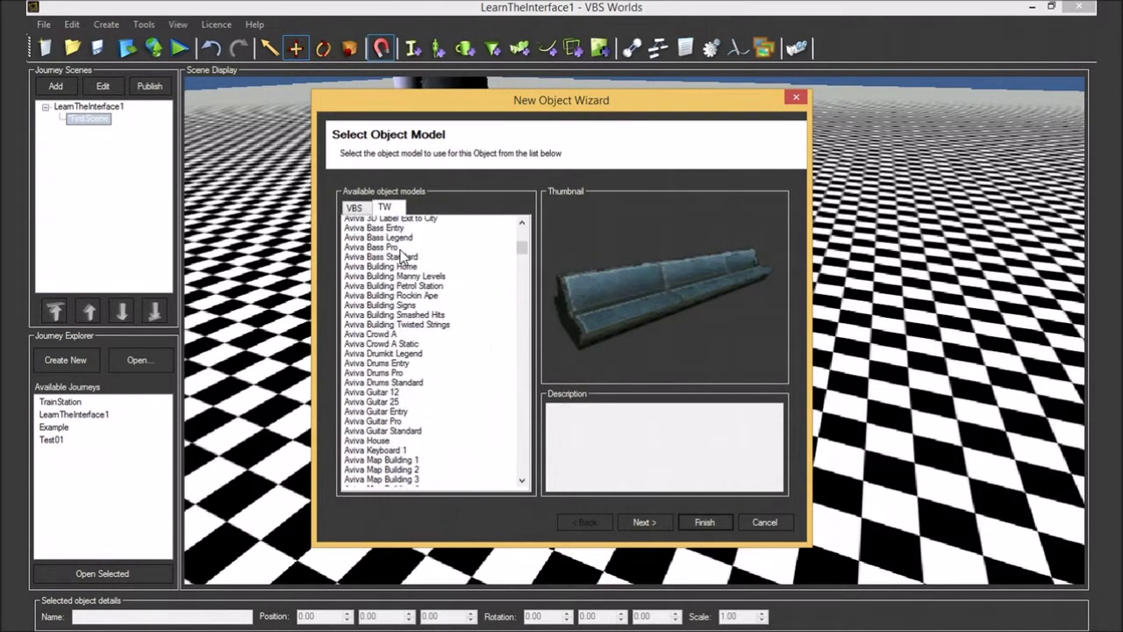
scroll(401, 255, "up", 10)
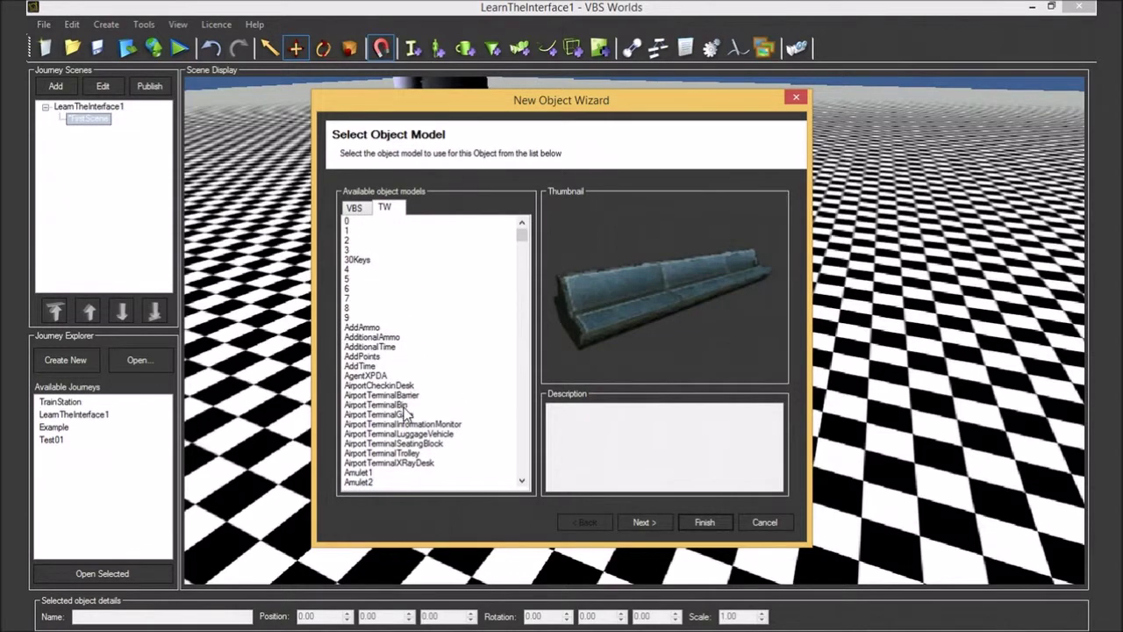
Choose the AirportTerminalLuggageVehicle model and name the new object LuggageVehicle, leaving its display name empty.
left_click(408, 425)
left_click(409, 434)
left_click(644, 522)
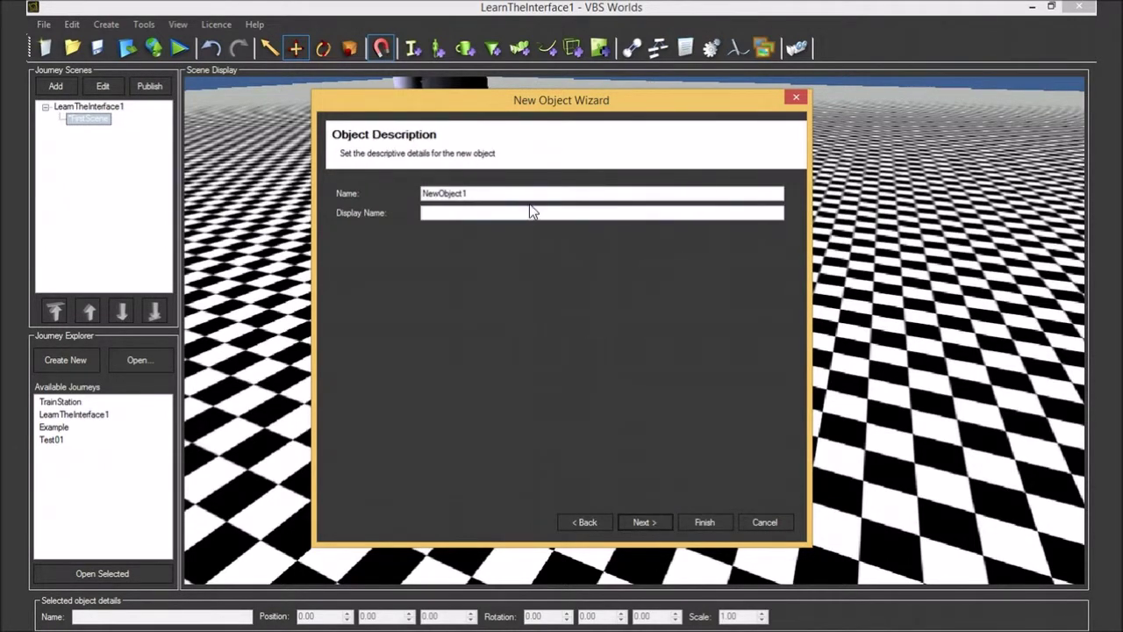
left_click_drag(531, 194, 80, 188)
type("Luggage")
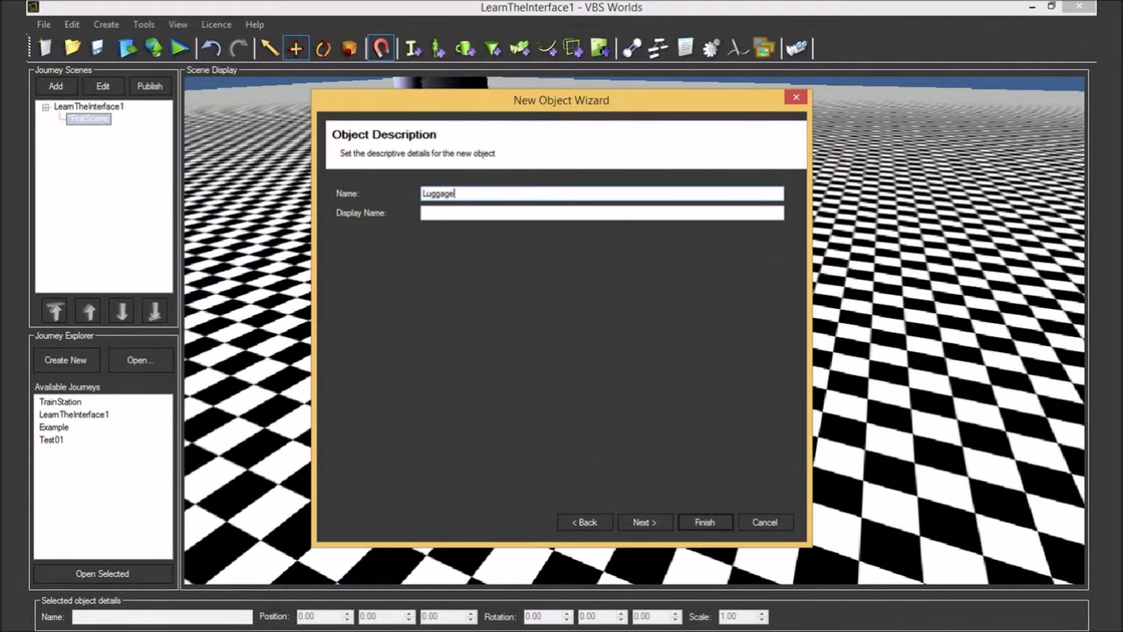
type("Vehicle")
left_click_drag(480, 103, 530, 128)
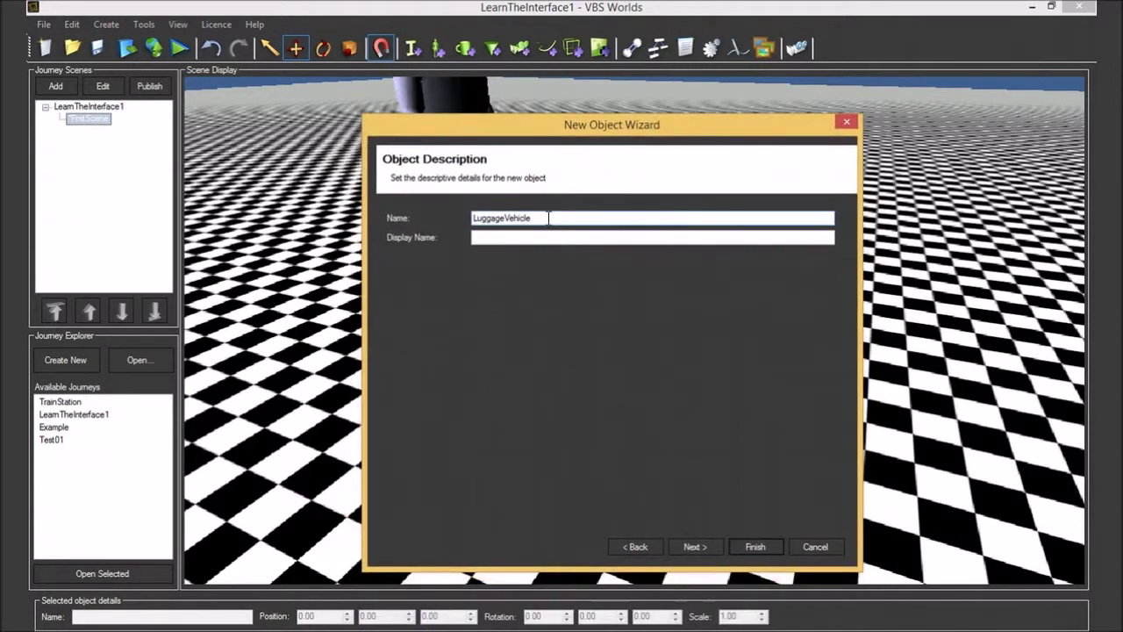
double_click(545, 217)
left_click(568, 218)
left_click(579, 237)
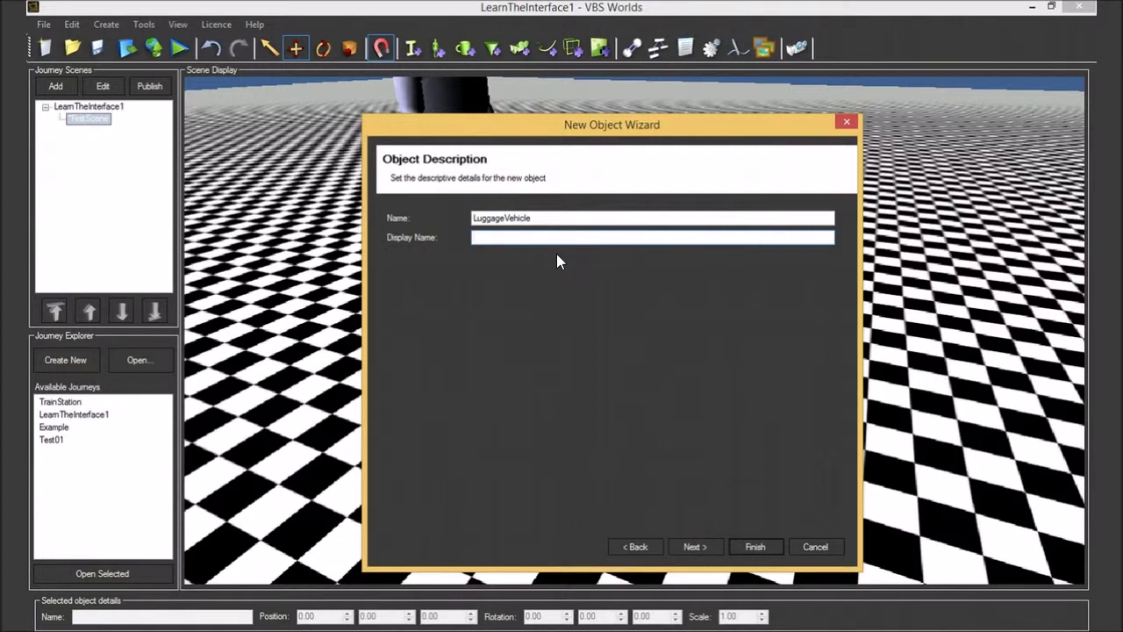
left_click(693, 547)
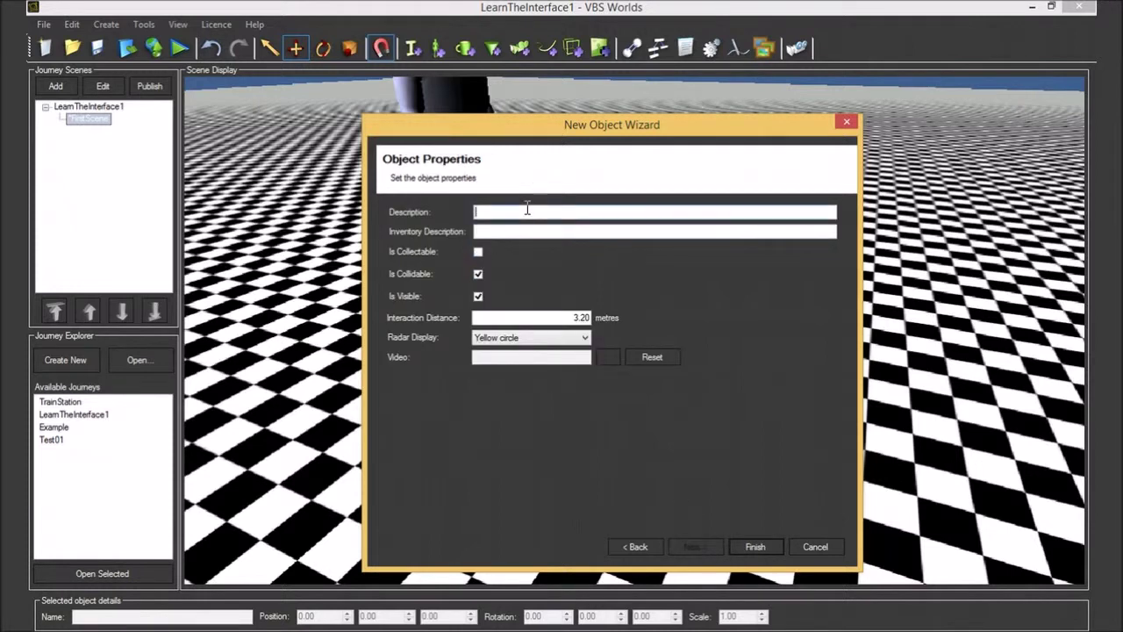
Describe the object as "This is a Luggage Vehicle" and keep Yellow circle as its radar display.
type("This is a Luggage BV")
key("BackSpace")
key("BackSpace")
left_click(598, 237)
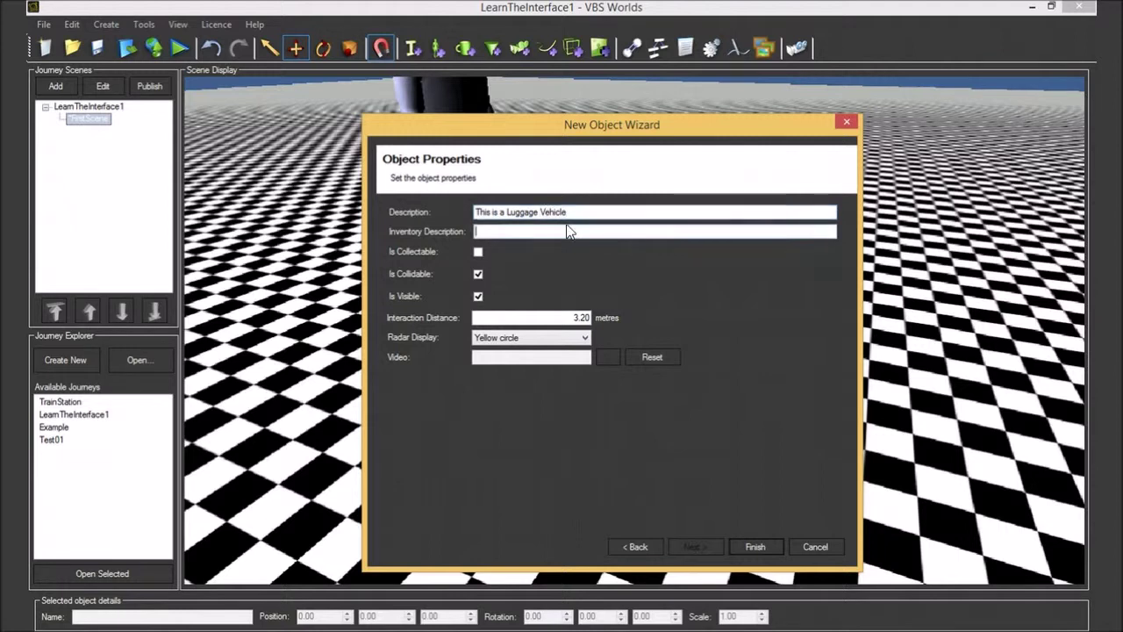
left_click(478, 252)
left_click(496, 340)
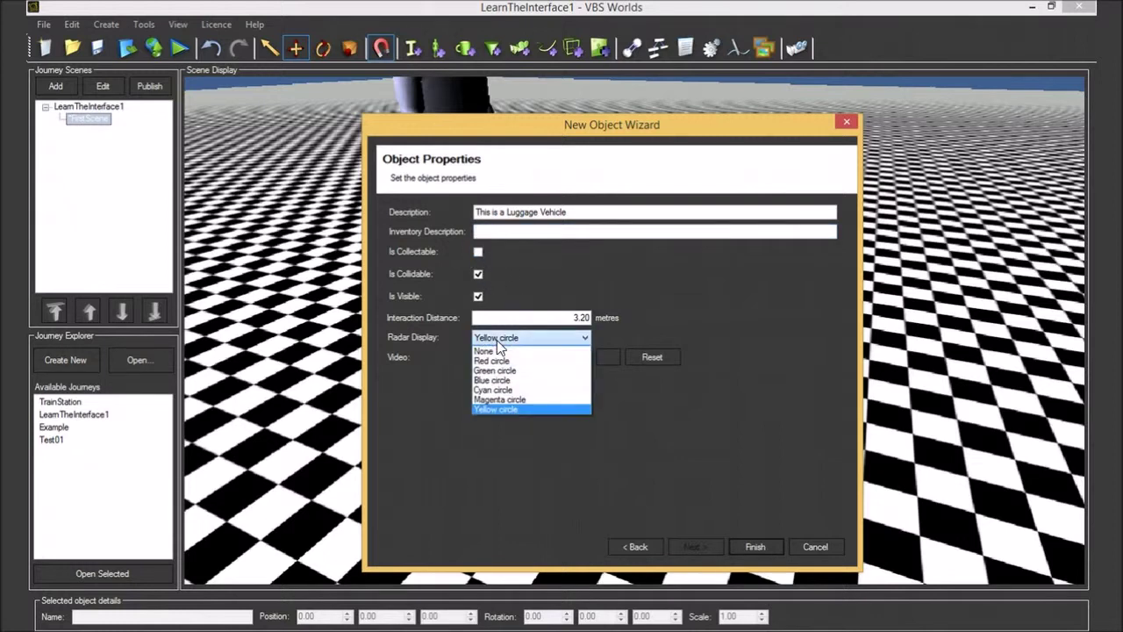
left_click(431, 361)
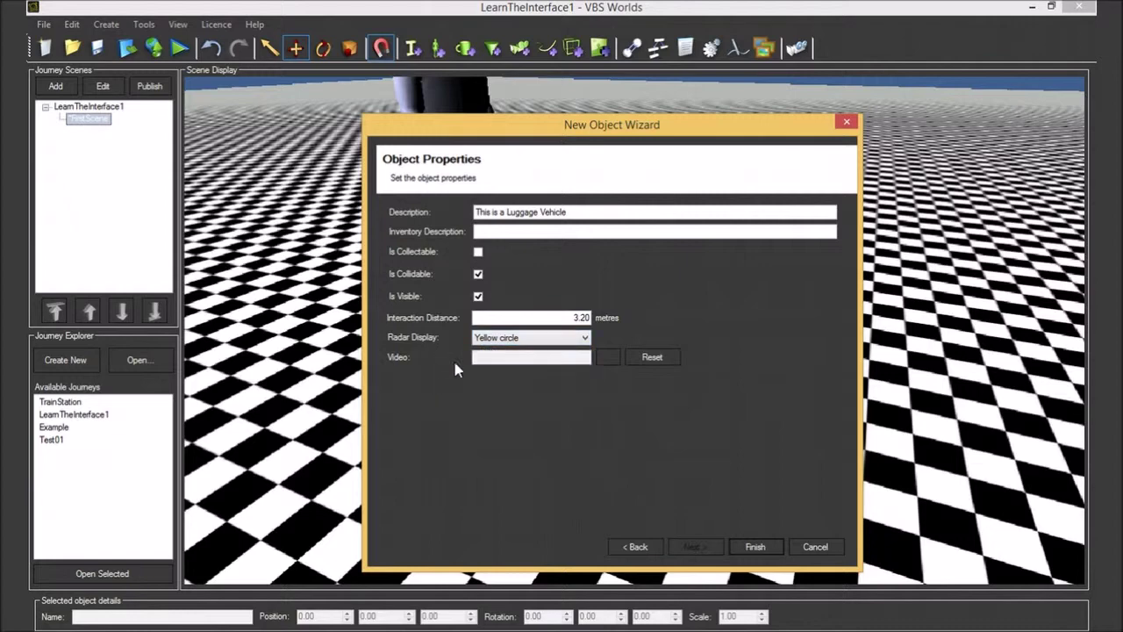
left_click(570, 340)
left_click(671, 315)
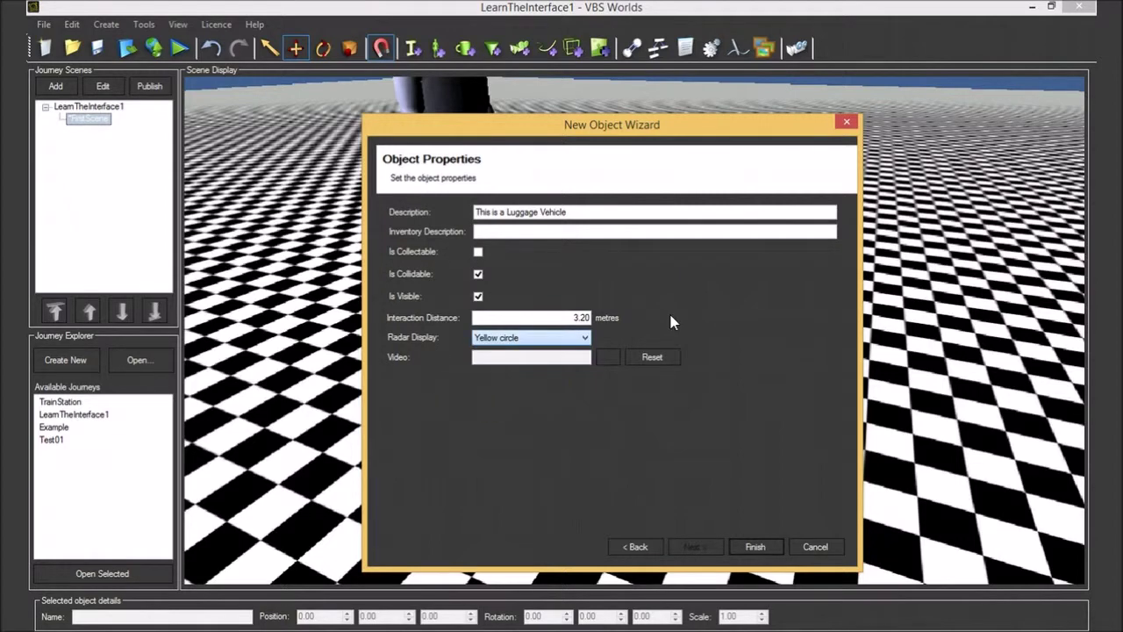
Finish the luggage vehicle, place it on the floor at about -138, 21 between the character and the player start, and deselect it.
left_click(753, 546)
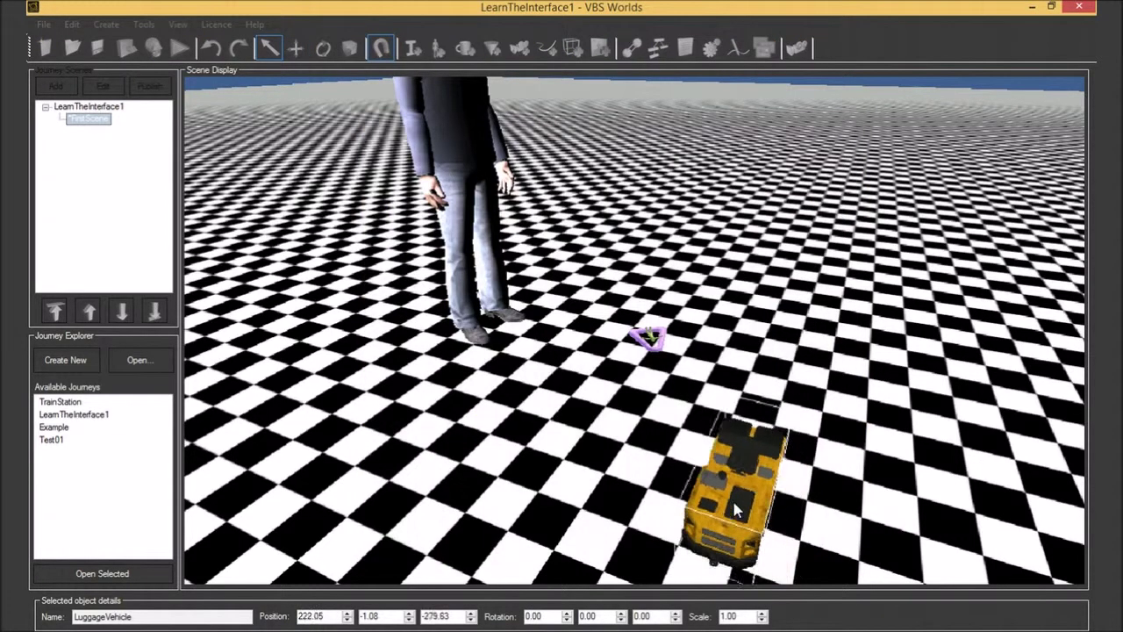
left_click(589, 332)
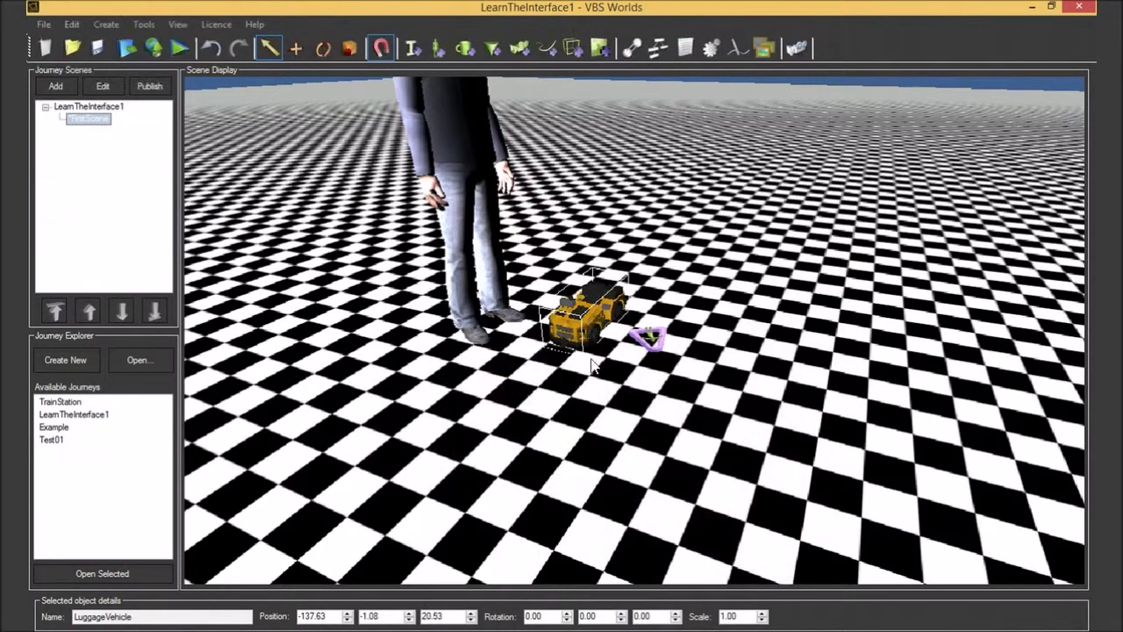
left_click(592, 405)
Publish the scene and the journey file, and launch the journey in VBS Worlds Player.
scroll(605, 289, "up", 5)
middle_click_drag(570, 338, 587, 319)
scroll(545, 330, "down", 6)
left_click(149, 86)
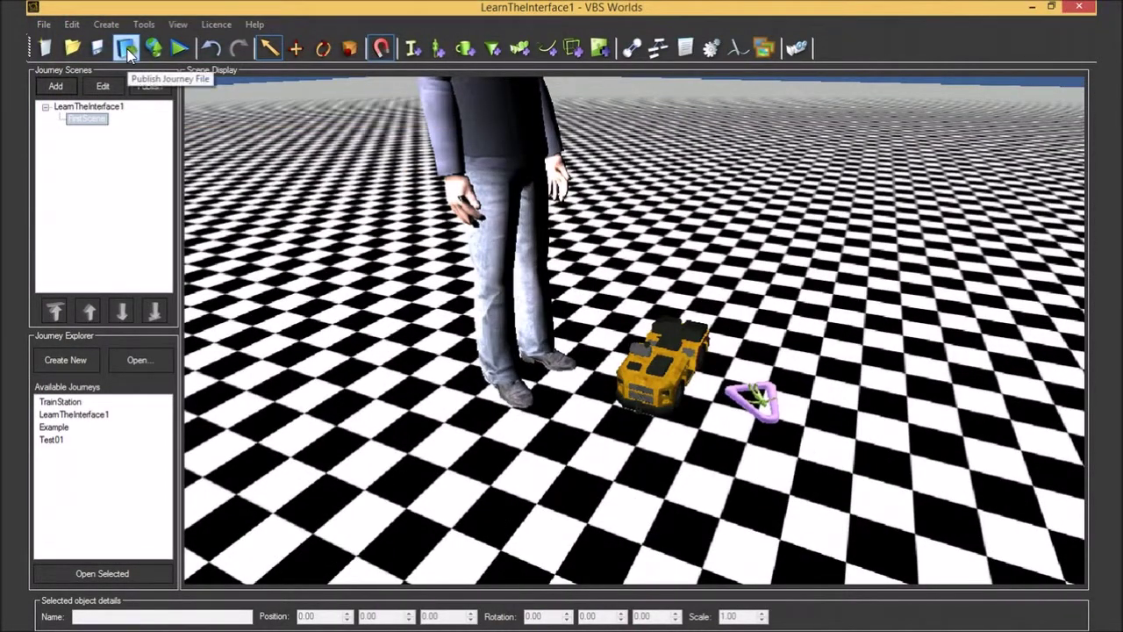
left_click(134, 51)
left_click(171, 48)
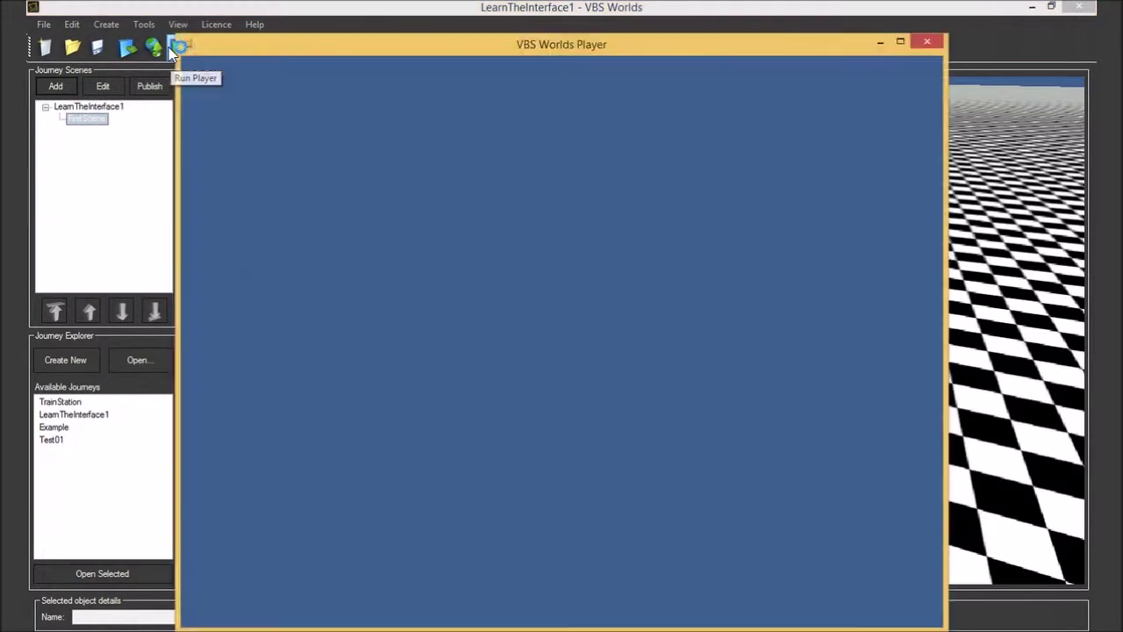
Walk the player character around the luggage vehicle and the giant character, and close the player.
key("s")
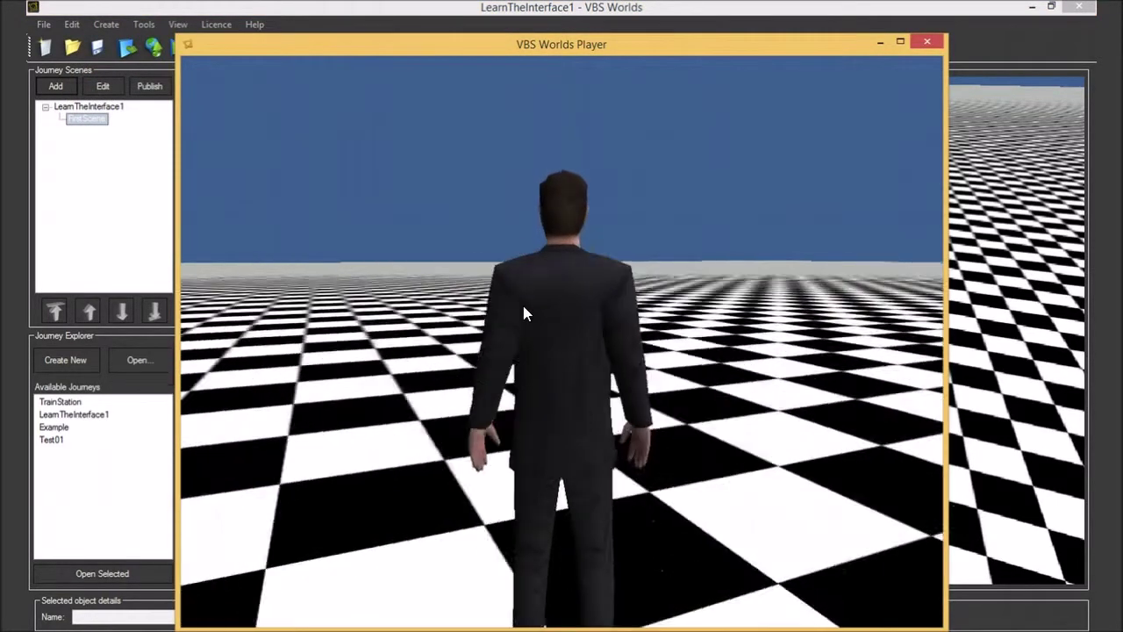
key("a")
key("a")
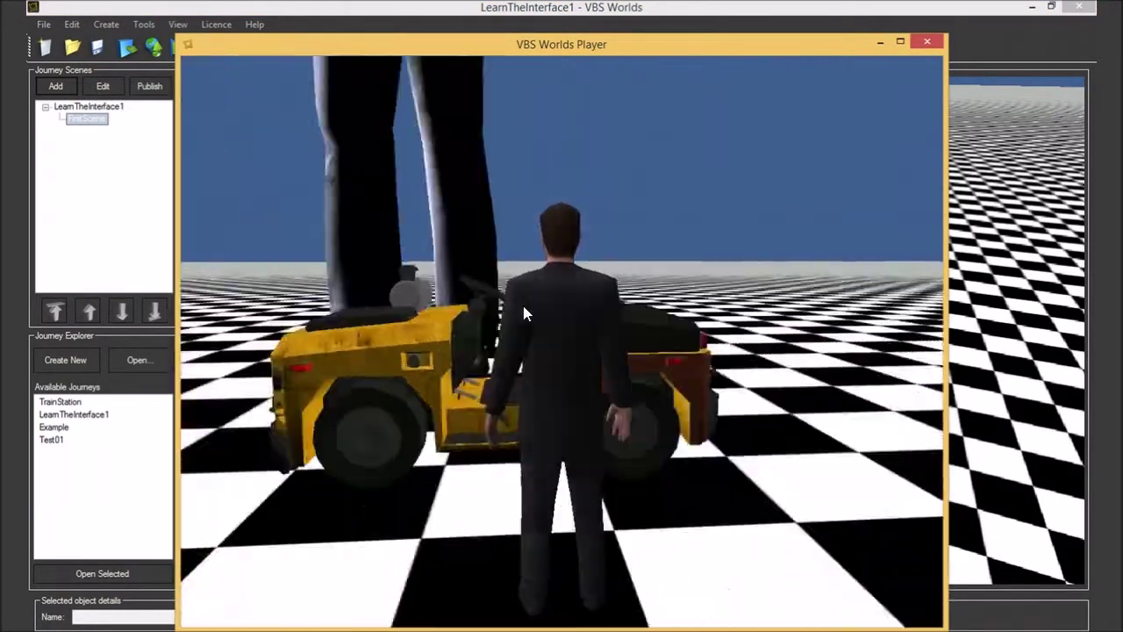
key("w")
key("a")
key("d")
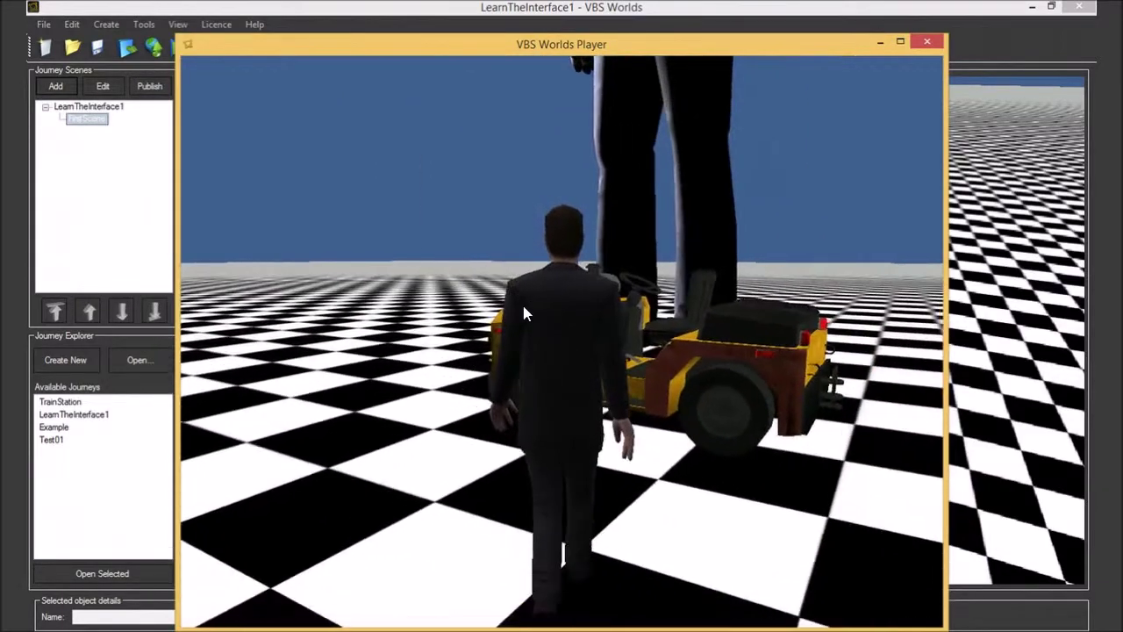
key("s")
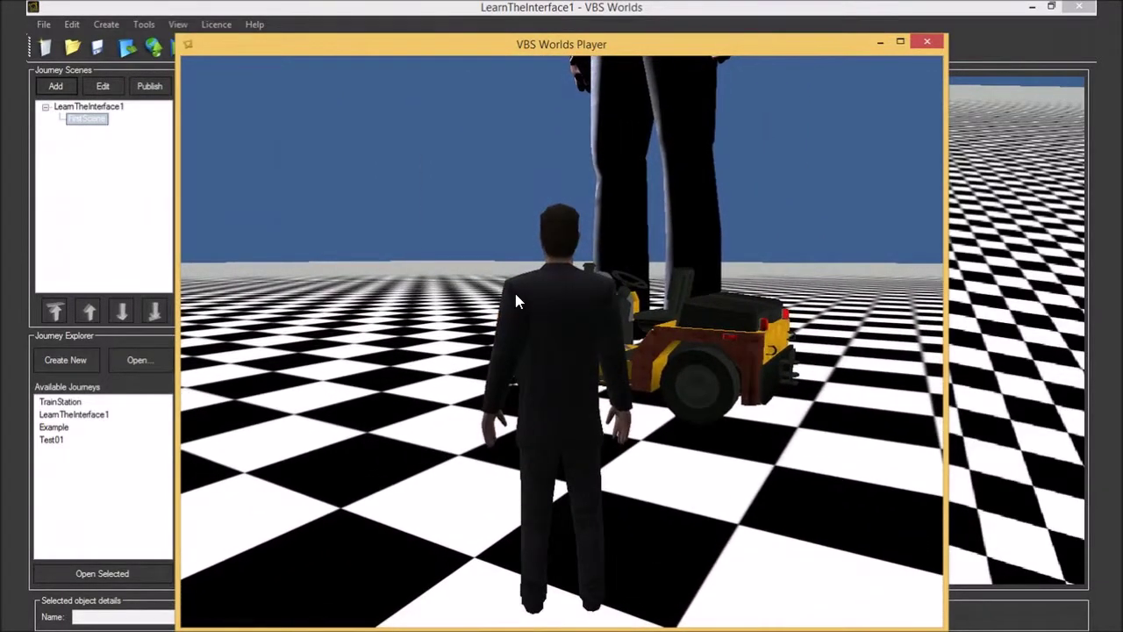
left_click(923, 42)
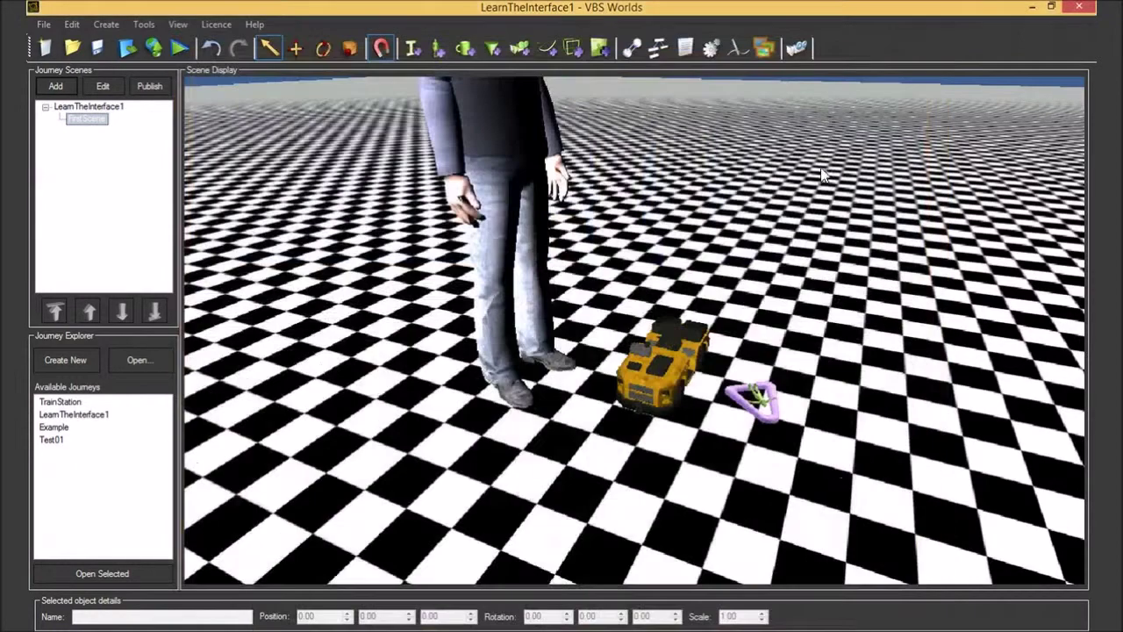
Create a marker with the default name and place it on the floor at about -425, -204.
scroll(544, 370, "down", 3)
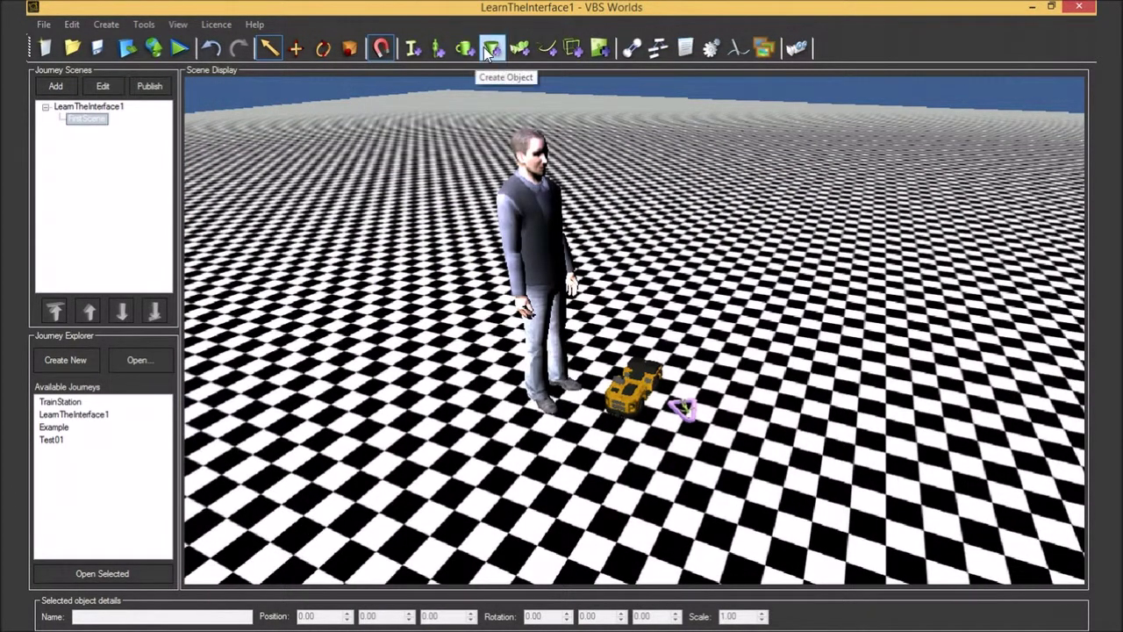
left_click(487, 49)
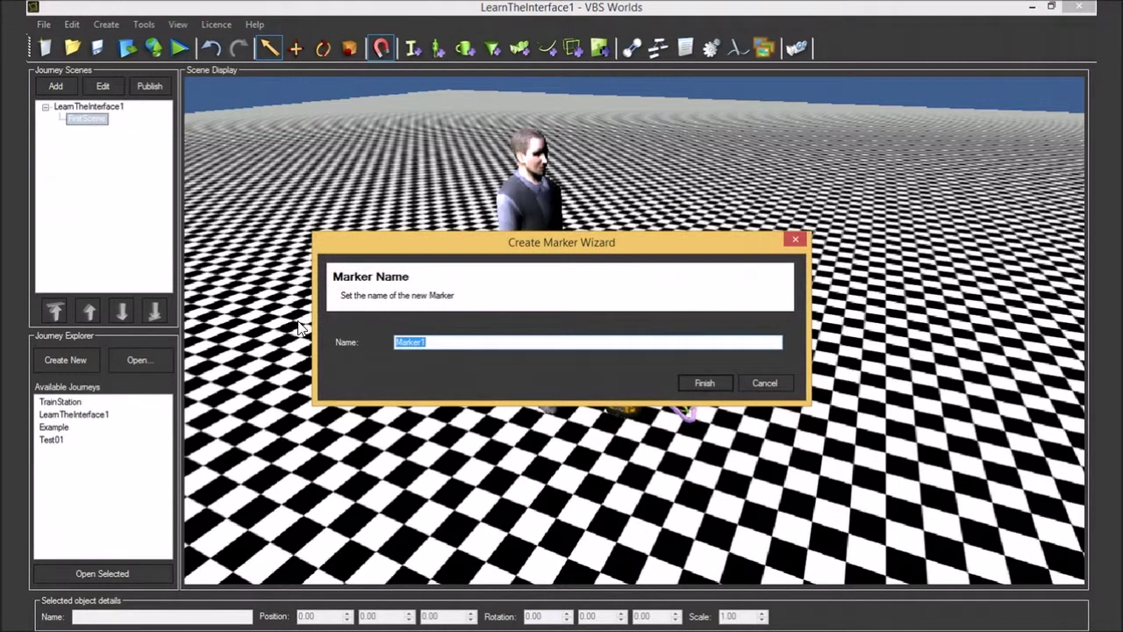
left_click(703, 383)
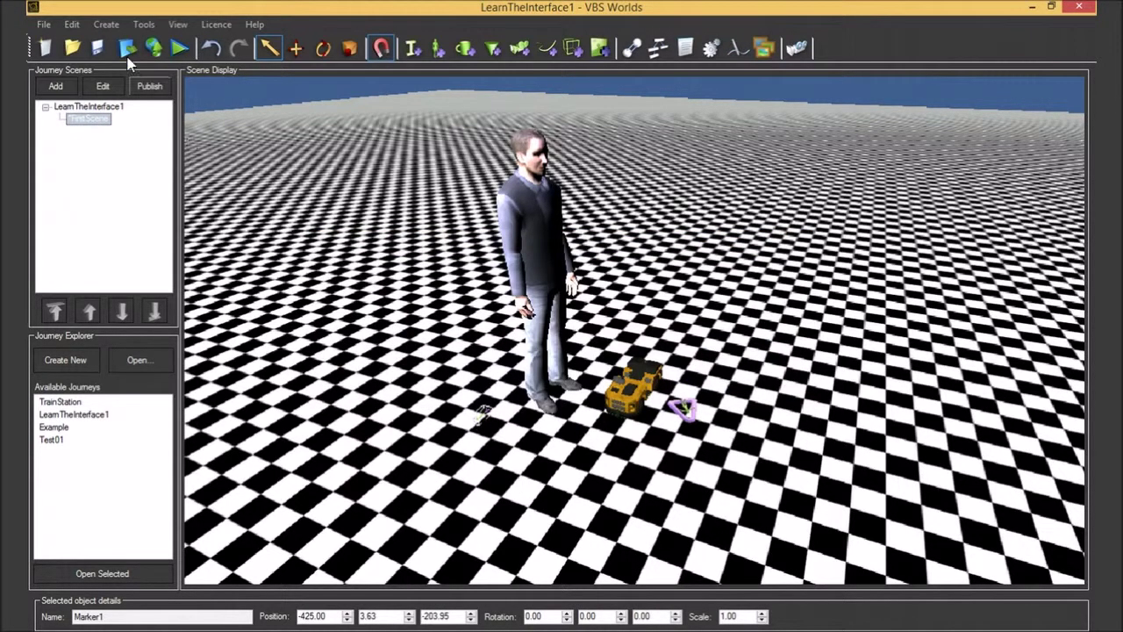
left_click(282, 196)
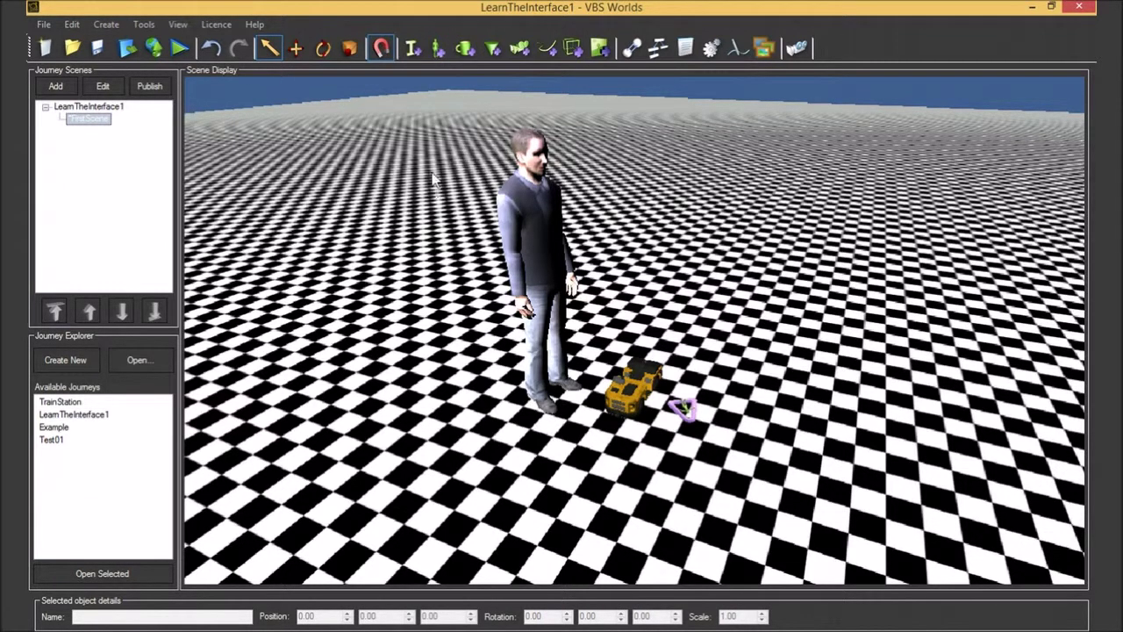
Create a camera with the default name, inspect it in the scene and delete it.
left_click(519, 48)
left_click(684, 381)
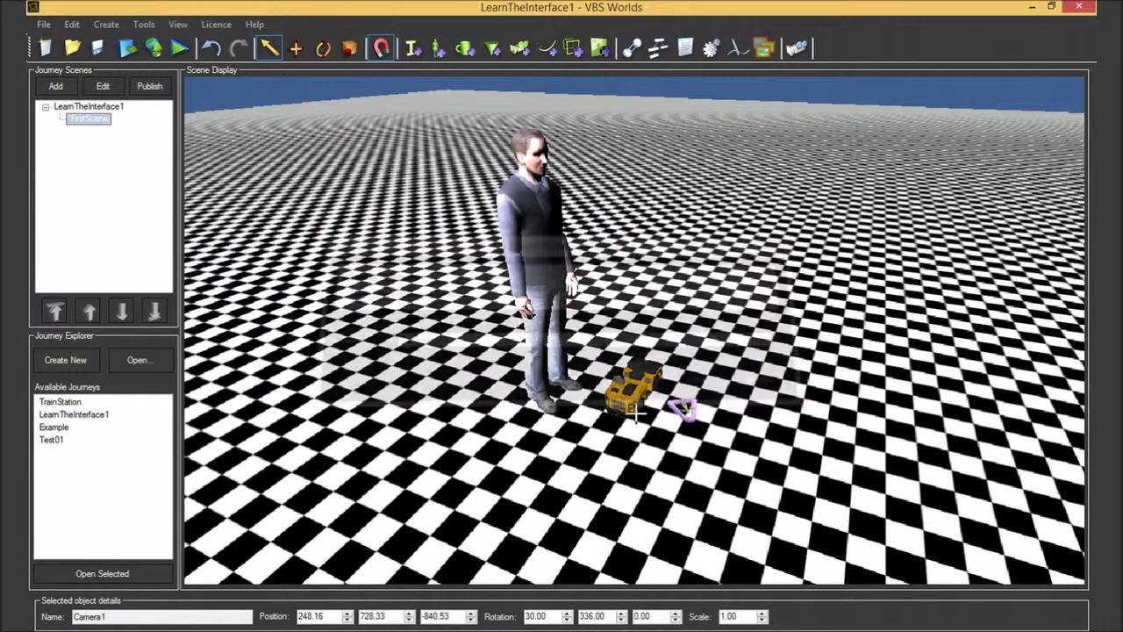
scroll(529, 366, "down", 3)
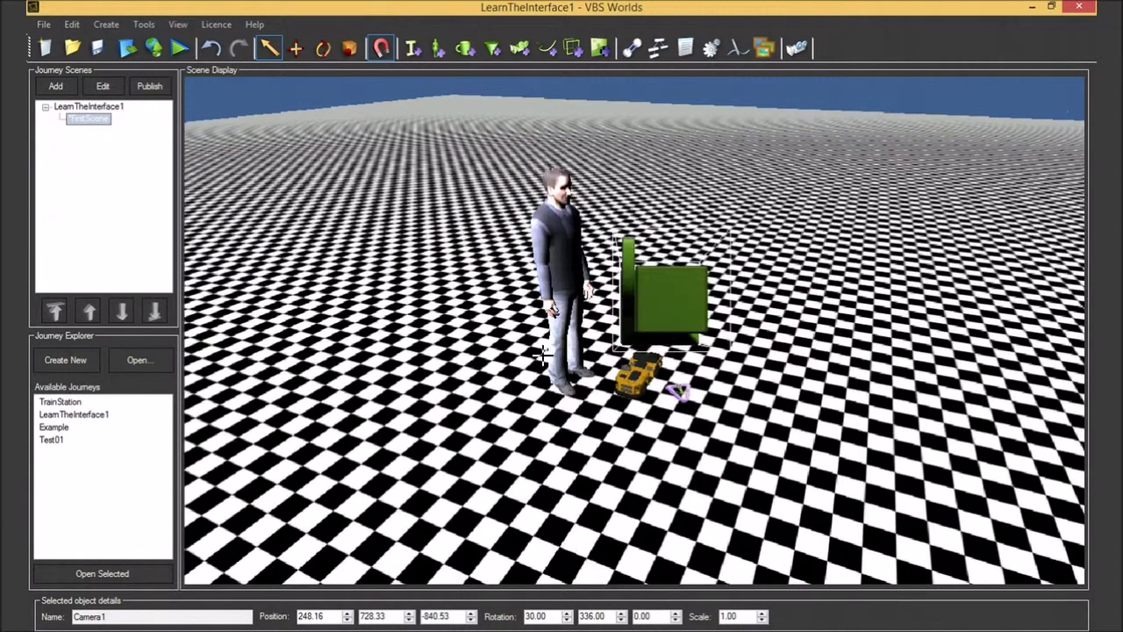
mouse_move(550, 383)
middle_mouse_down()
mouse_move(598, 386)
mouse_move(566, 378)
middle_mouse_up()
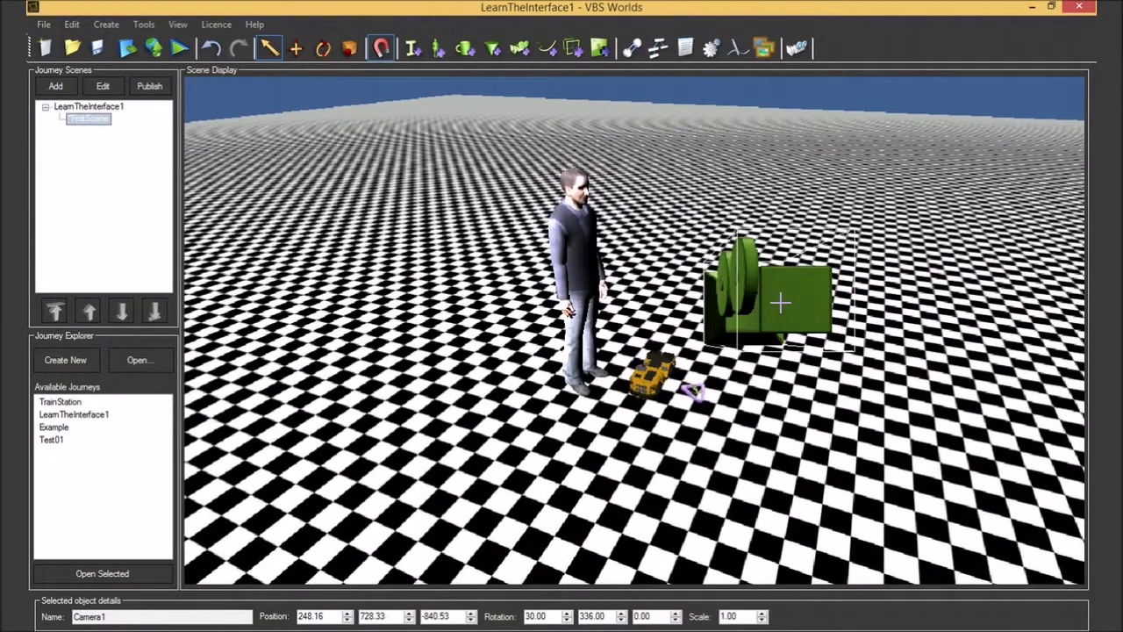
key("Delete")
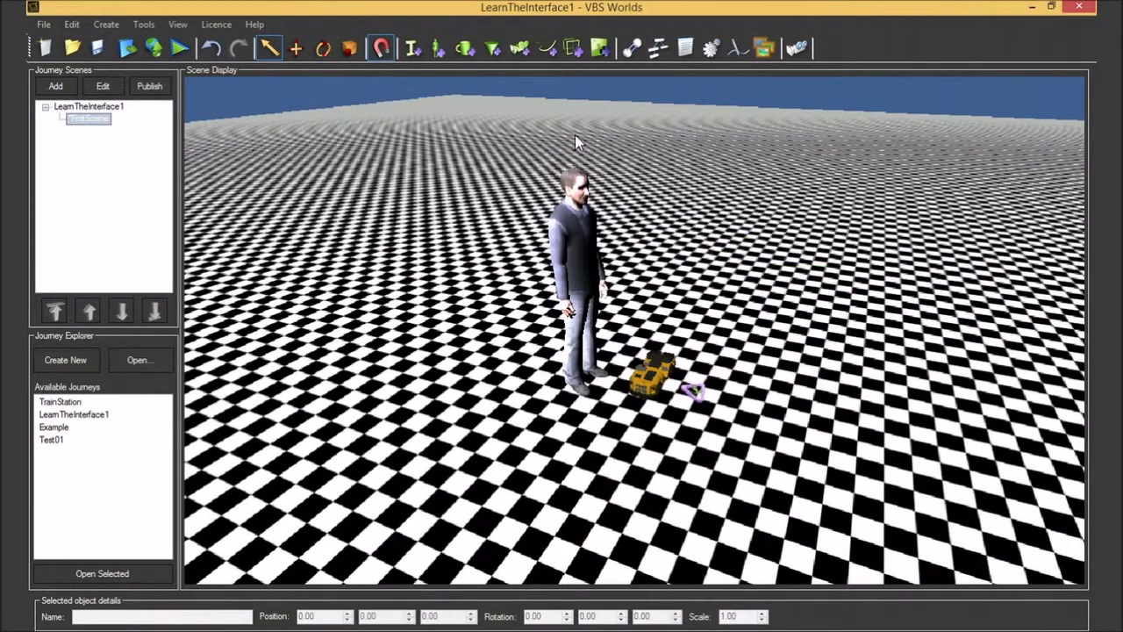
View the path wizard, the billboard wizard and the Interaction Editor, leaving each without creating anything.
left_click(546, 50)
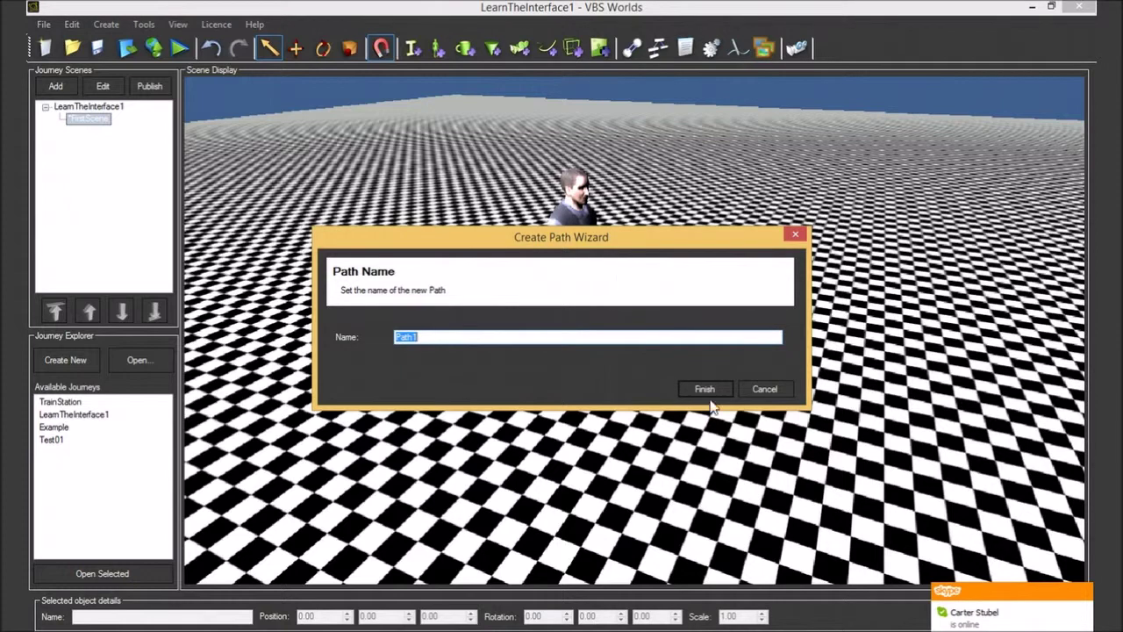
left_click(769, 388)
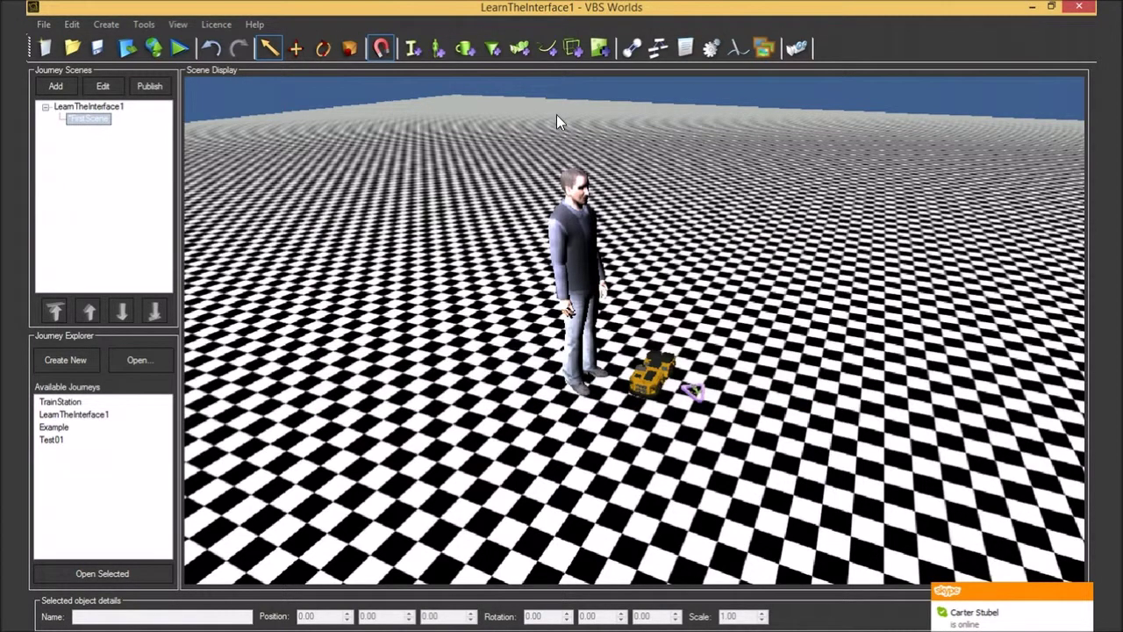
left_click(595, 50)
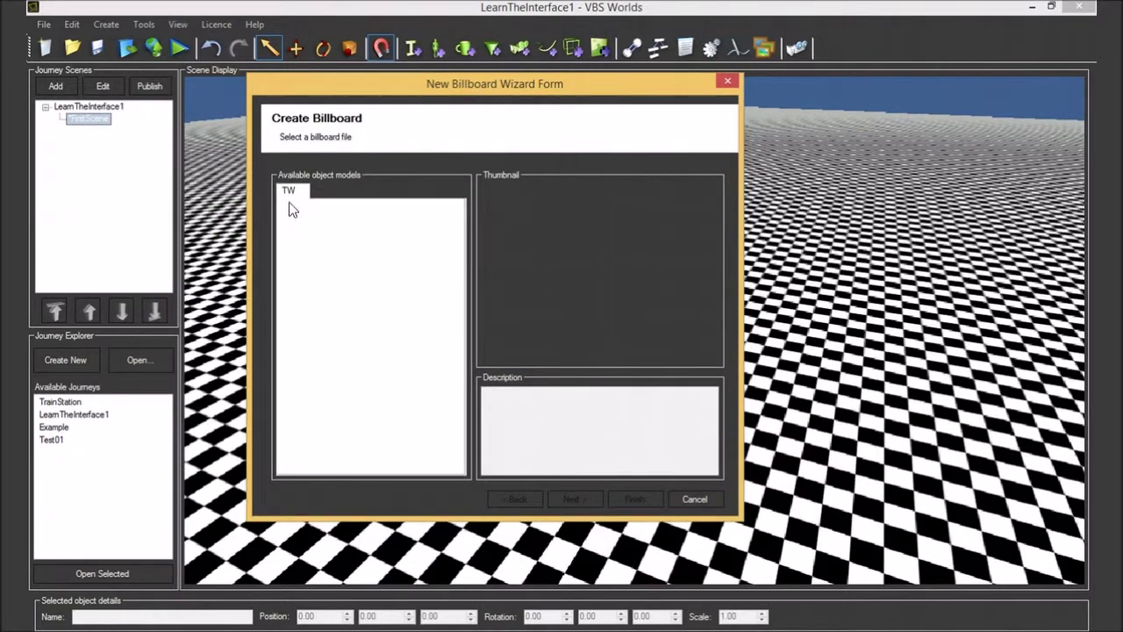
left_click(694, 500)
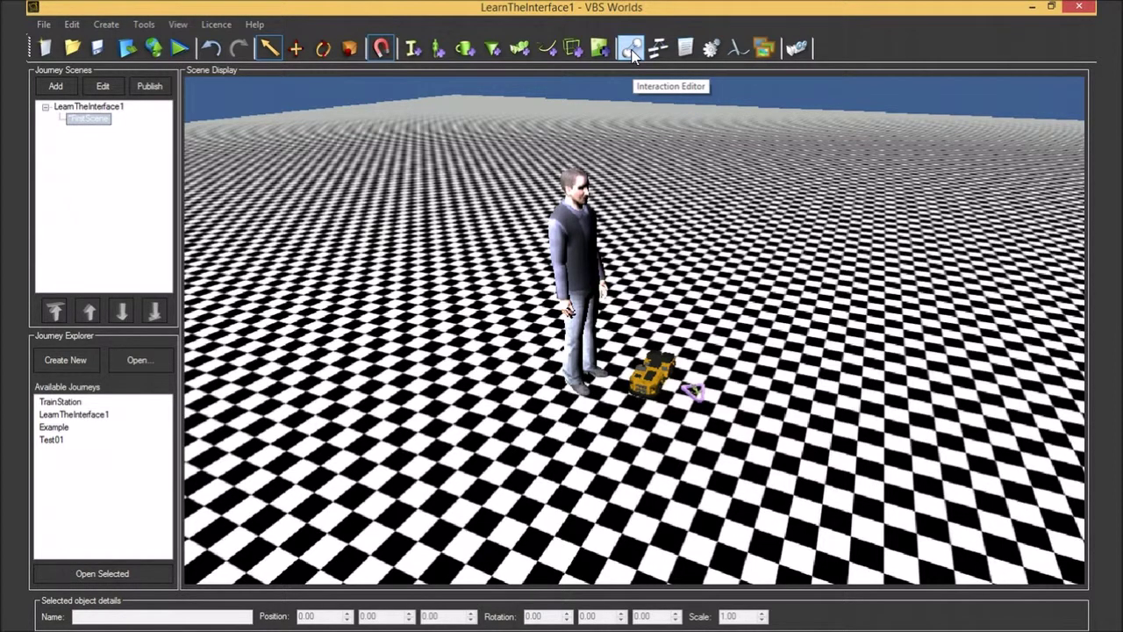
left_click(631, 49)
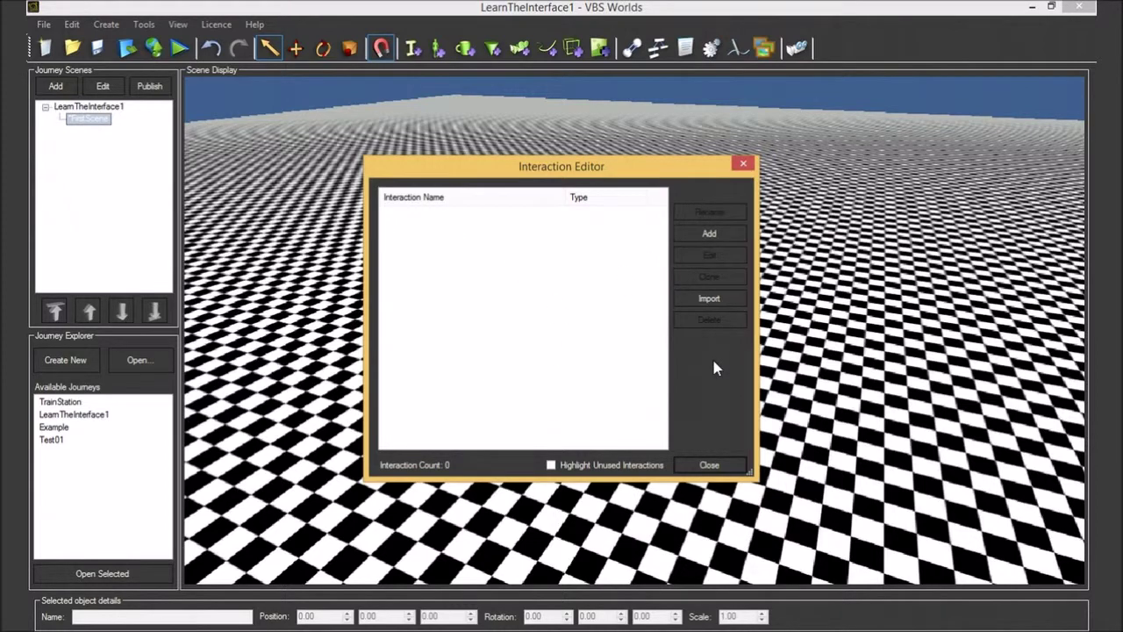
left_click(707, 466)
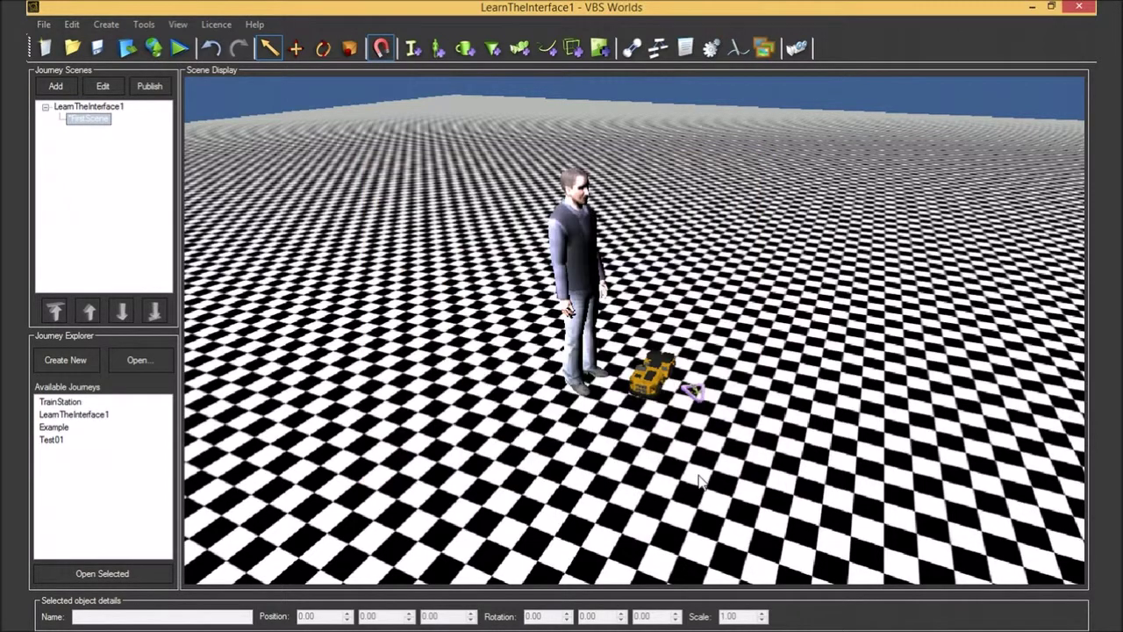
Open the Scene Flow editor and look over the canvas with its scene start and scene end nodes.
left_click(656, 50)
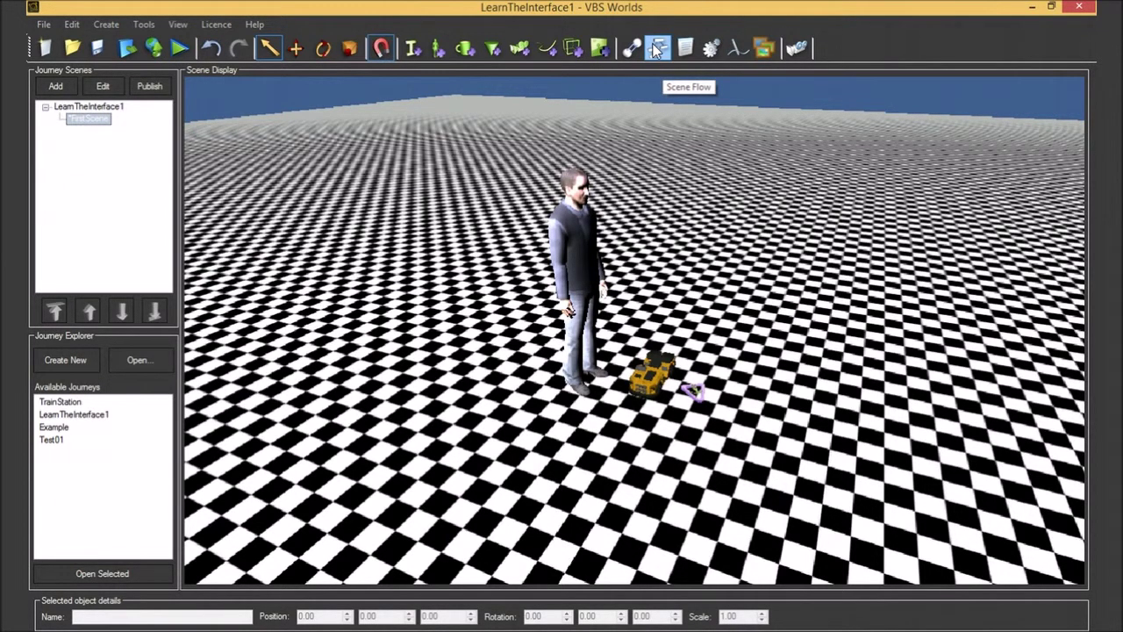
left_click_drag(626, 22, 824, 2)
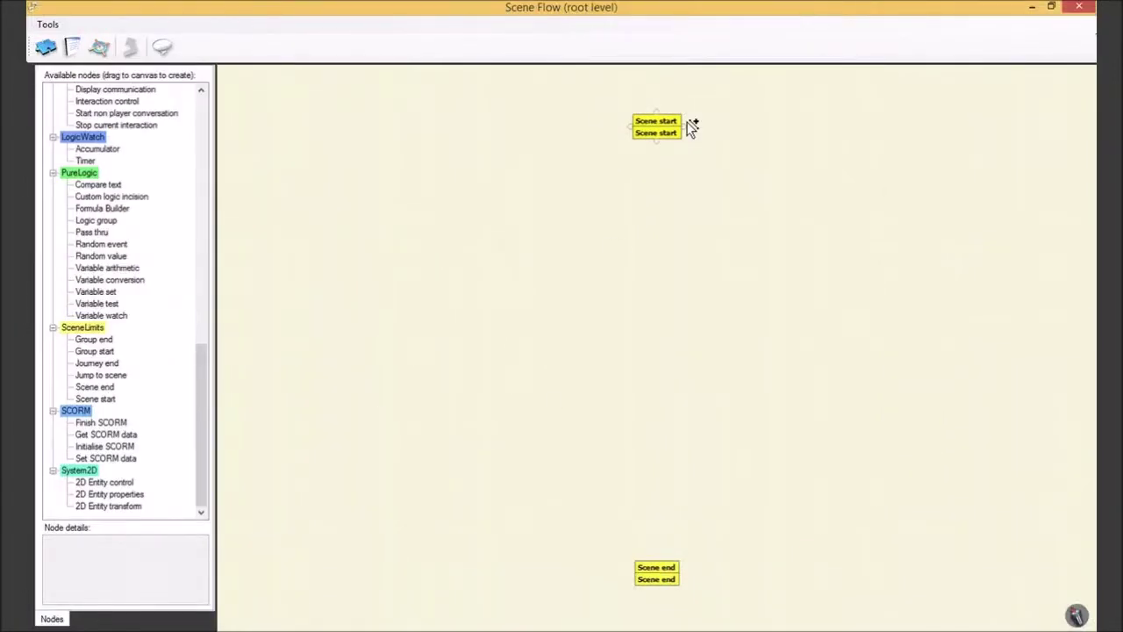
mouse_move(662, 127)
left_mouse_down()
mouse_move(627, 143)
mouse_move(664, 130)
left_mouse_up()
scroll(488, 386, "down", 3)
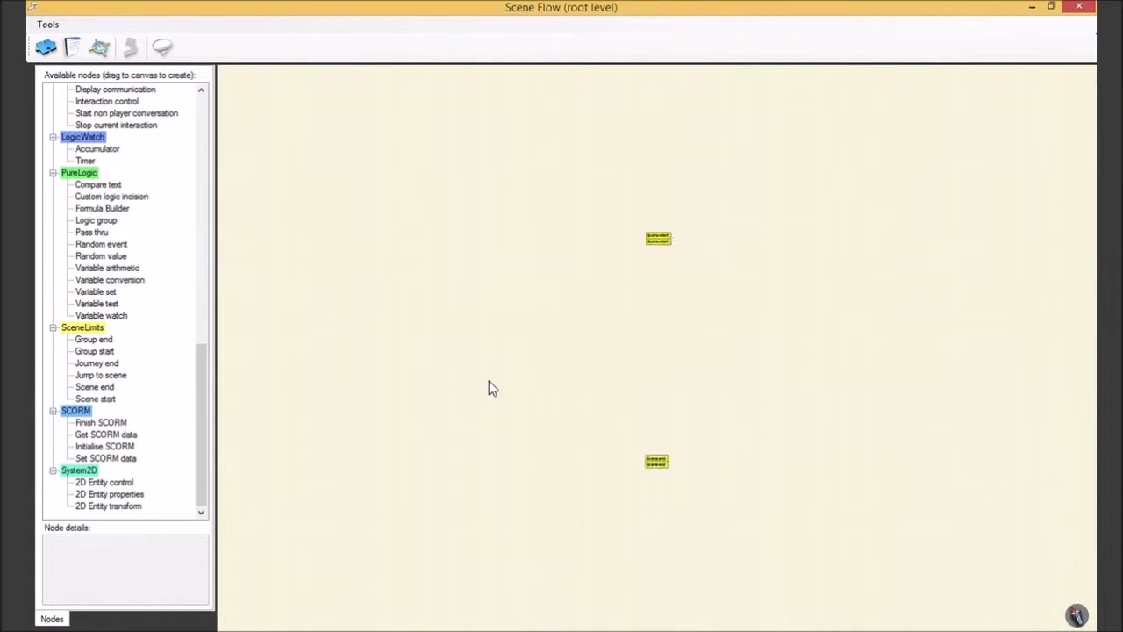
scroll(492, 389, "down", 1)
scroll(492, 388, "up", 2)
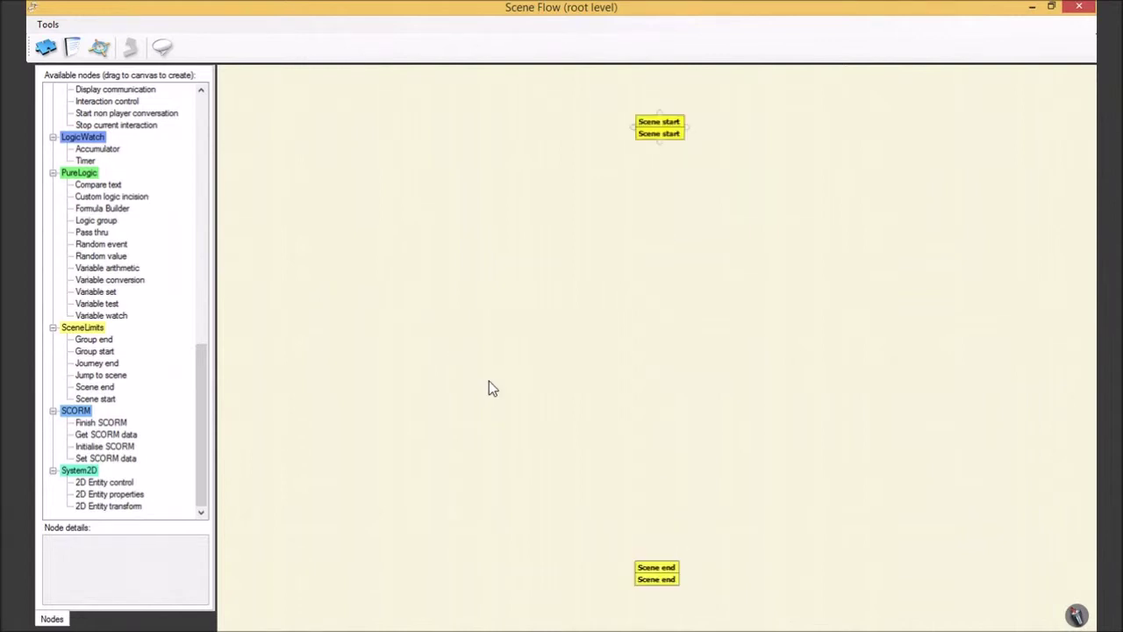
Add a Set object collectable node and a Custom HUD Control node to the canvas between the scene start and scene end nodes.
left_click_drag(203, 396, 209, 144)
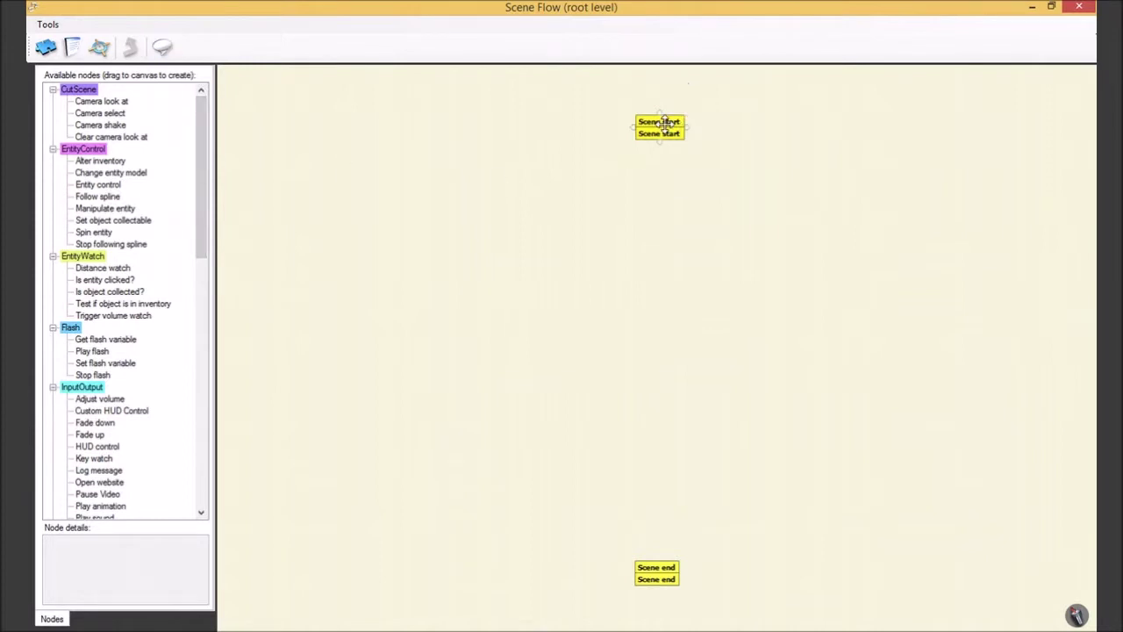
left_click_drag(113, 220, 122, 221)
left_click_drag(764, 270, 763, 269)
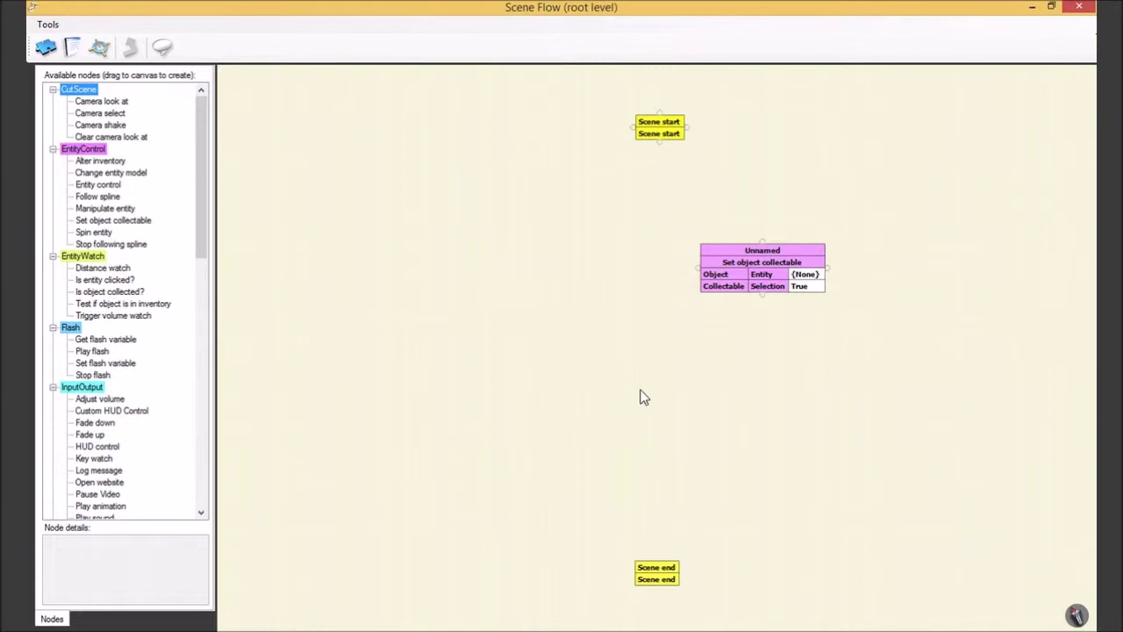
left_click_drag(523, 440, 523, 441)
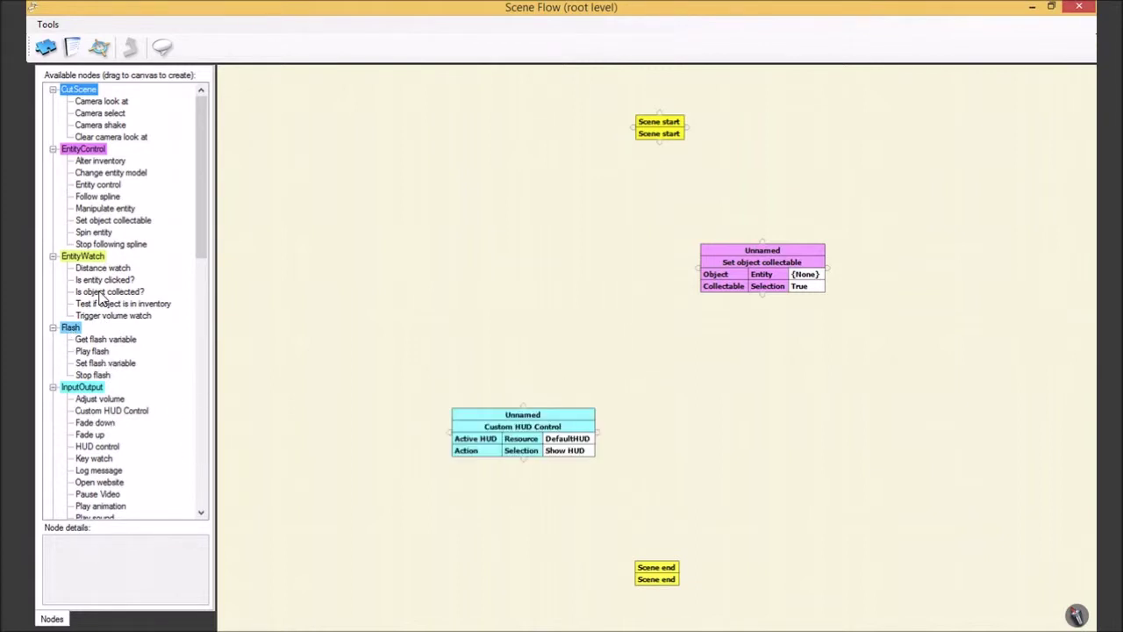
Add Is object collected?, Manipulate entity, Camera select and Start billboard animation nodes to the canvas.
left_click_drag(107, 292, 544, 386)
left_click_drag(103, 211, 507, 265)
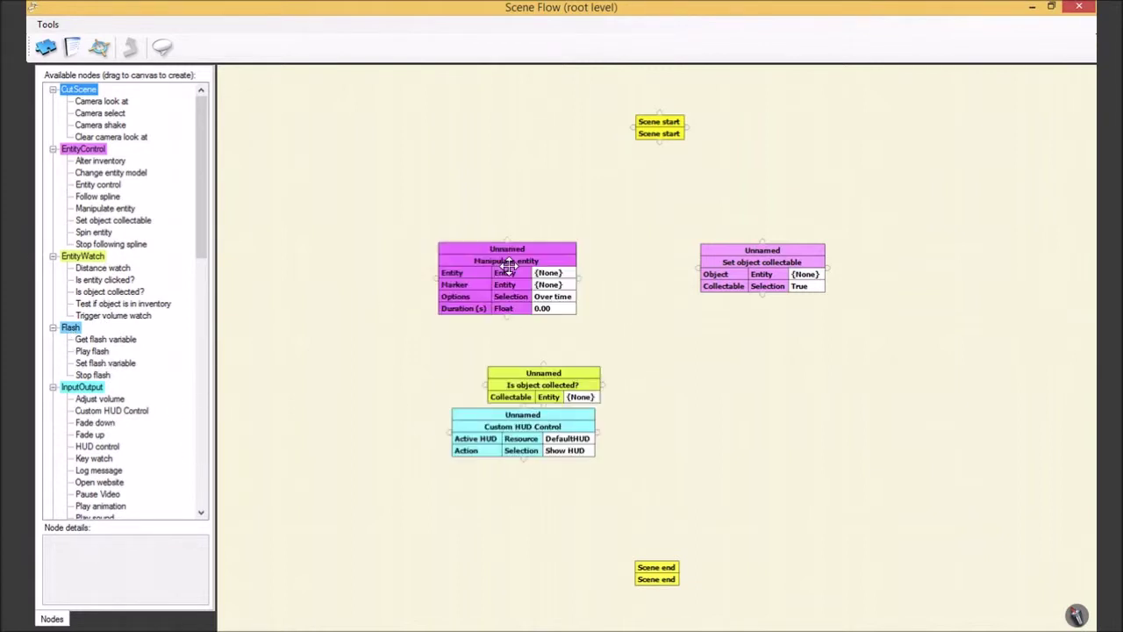
left_click_drag(119, 114, 369, 272)
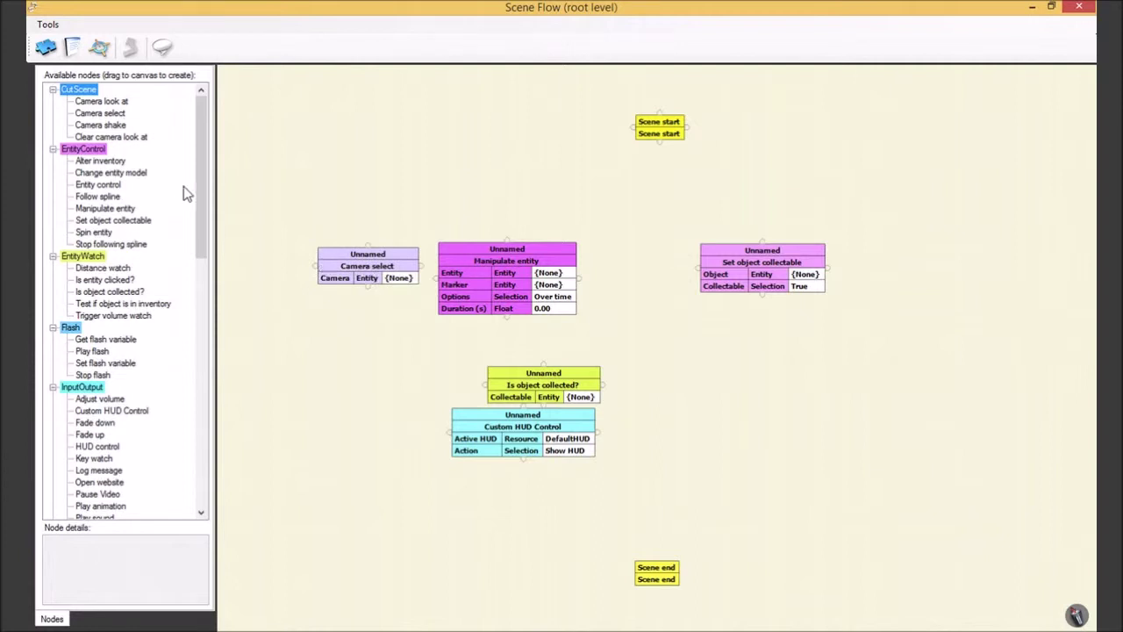
scroll(183, 193, "down", 10)
left_click_drag(118, 267, 413, 189)
Shift the Manipulate entity node slightly and delete it from the scene flow.
left_click(484, 279)
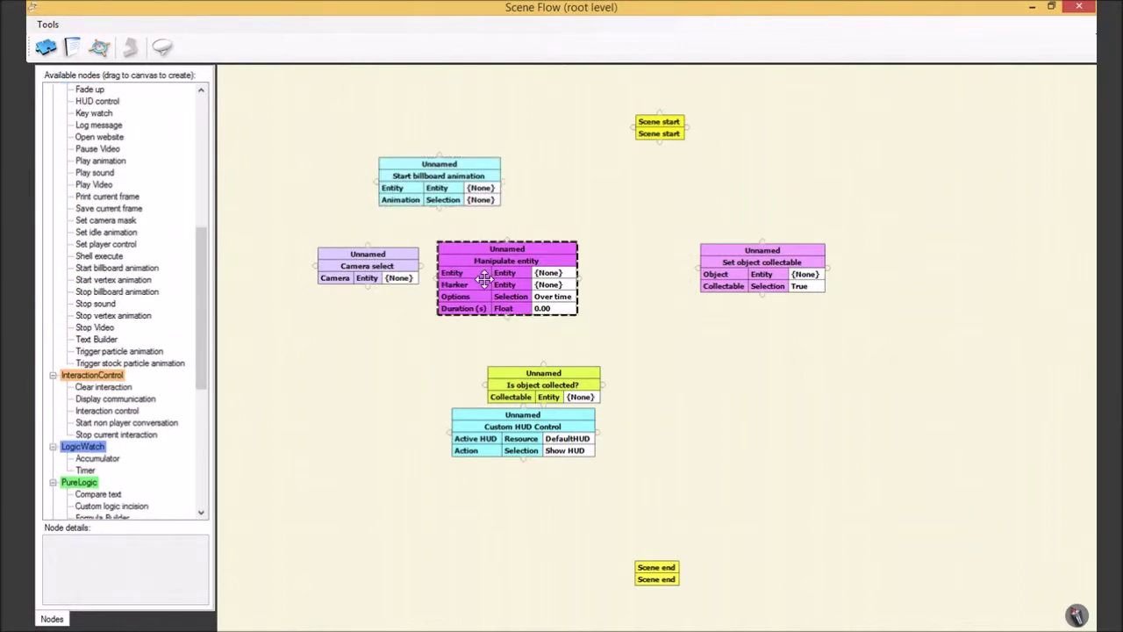
left_click(449, 198)
left_click_drag(500, 273, 494, 273)
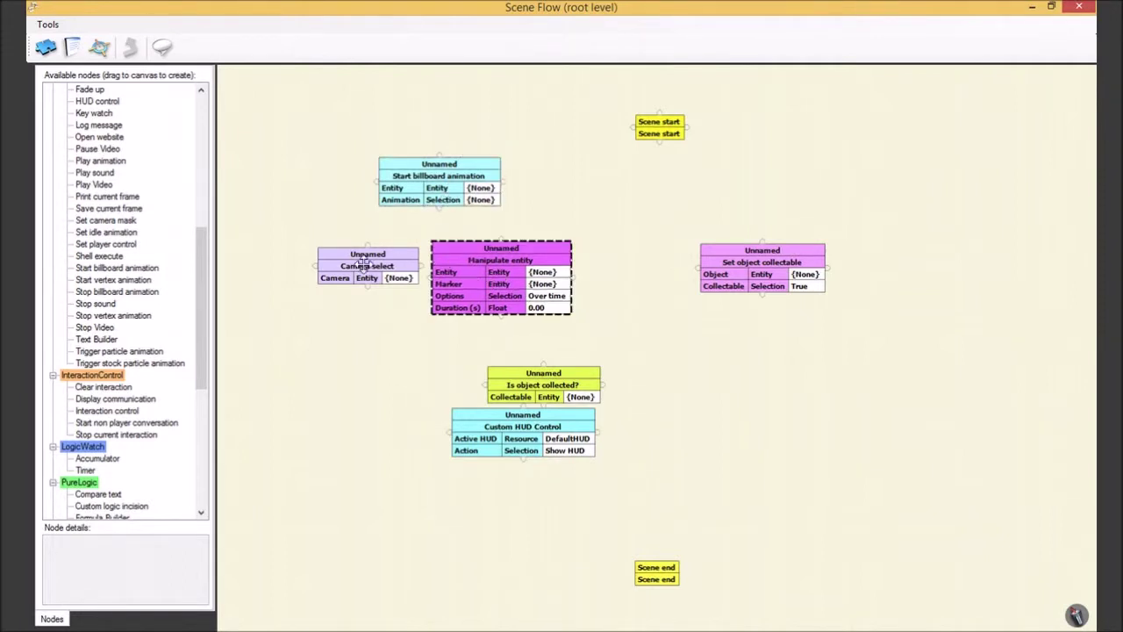
right_click(504, 272)
left_click(543, 283)
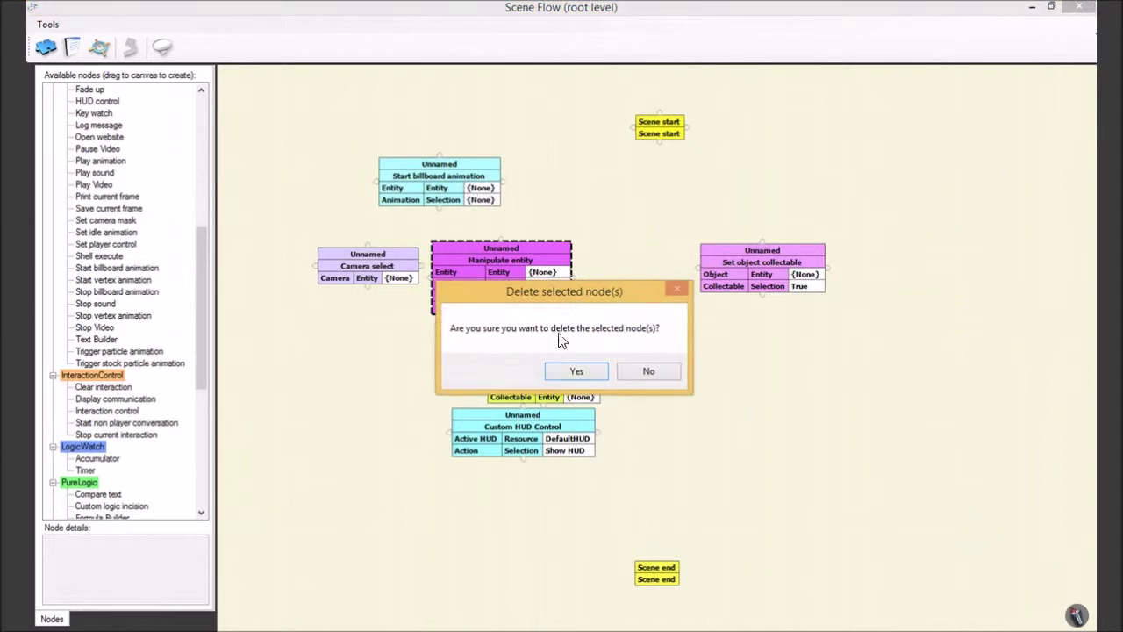
left_click(571, 368)
right_click(465, 198)
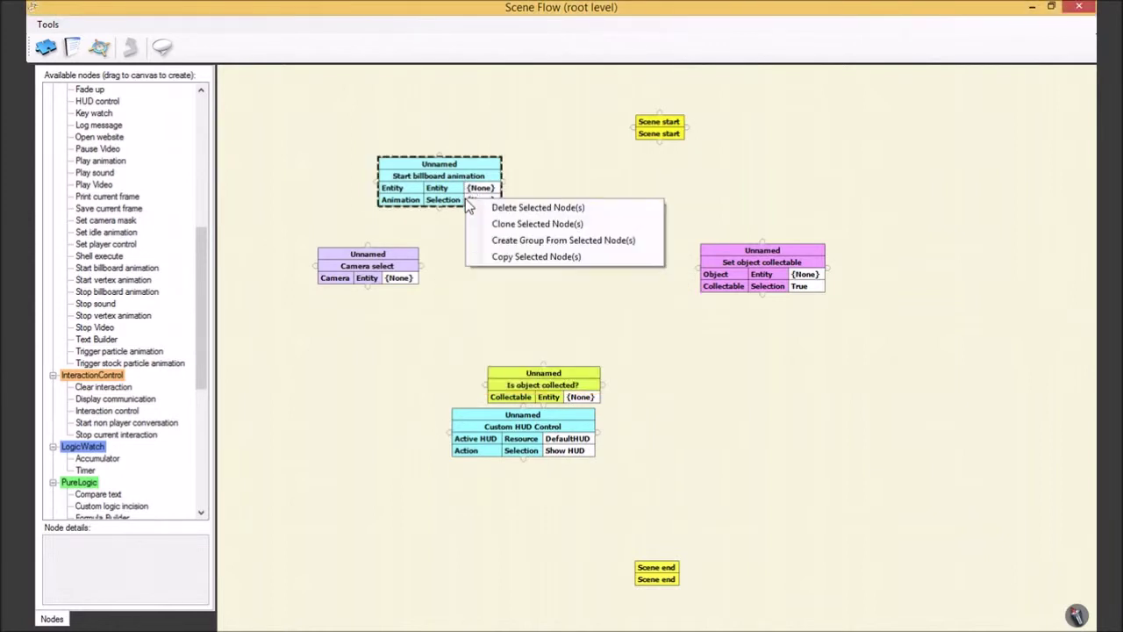
left_click(513, 208)
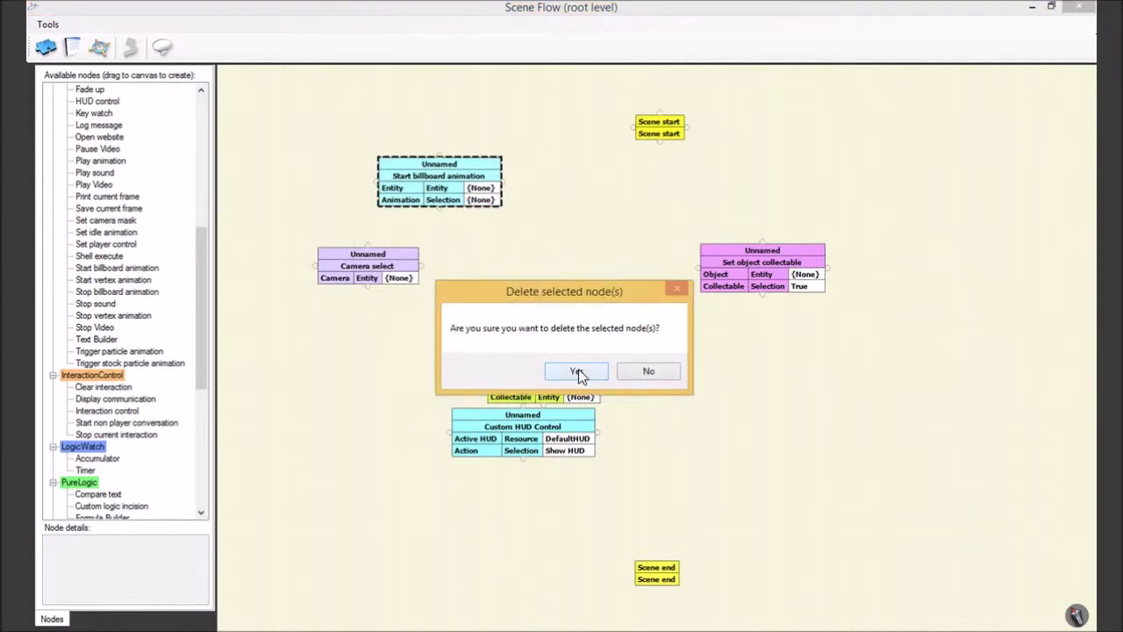
left_click(621, 376)
Clone the Start billboard animation node, place the copy beside the original and delete the copy.
right_click(470, 194)
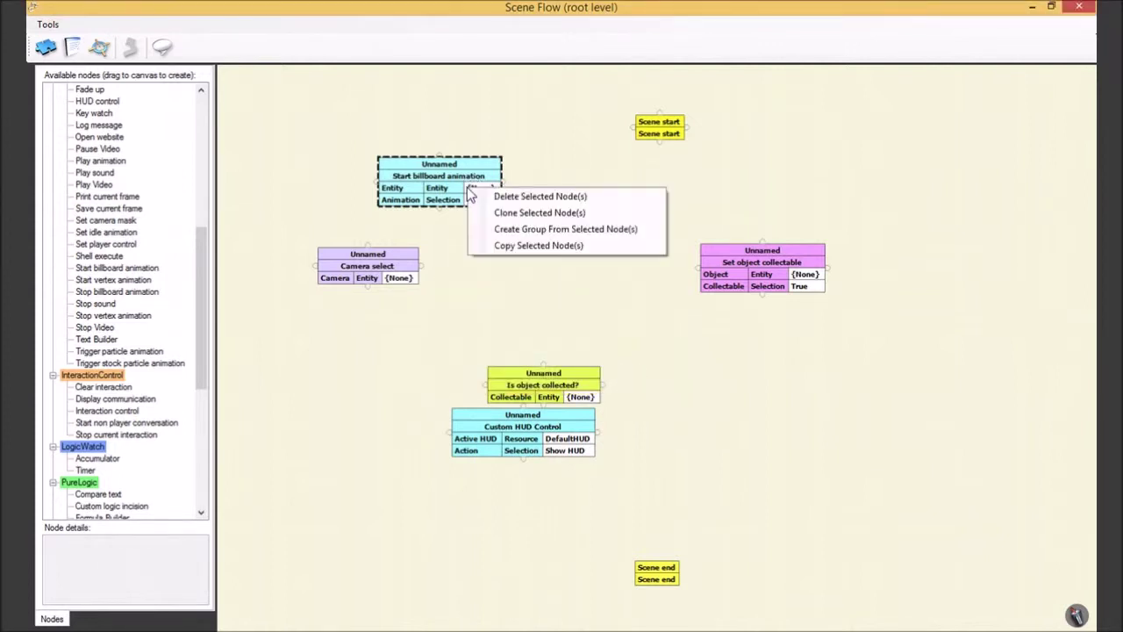
left_click(507, 213)
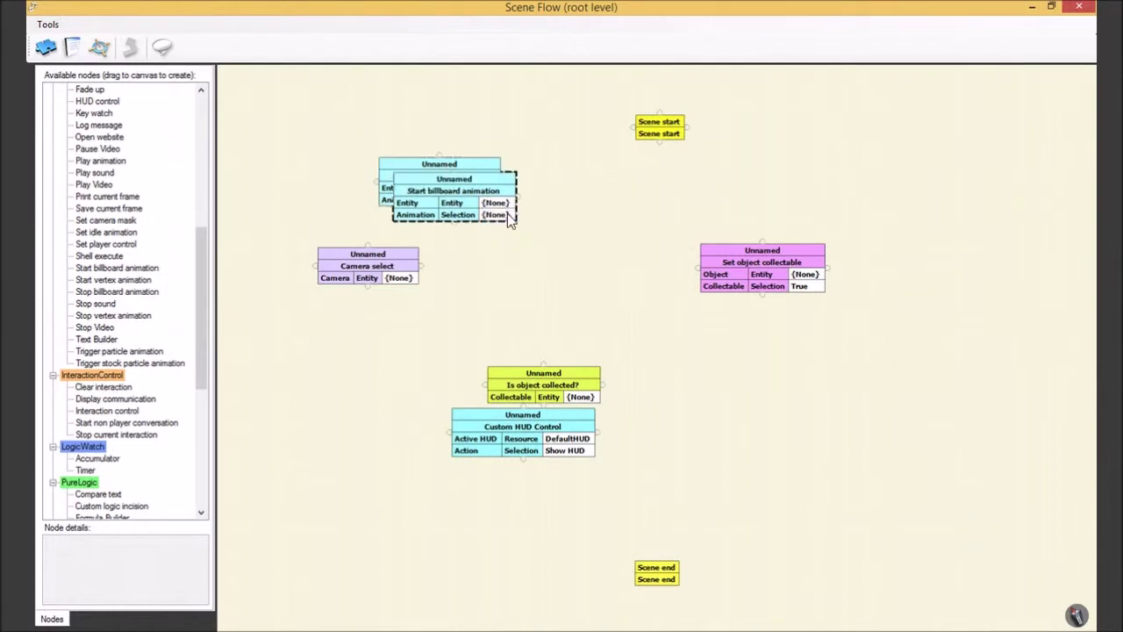
mouse_move(470, 198)
left_mouse_down()
mouse_move(619, 181)
mouse_move(612, 189)
left_mouse_up()
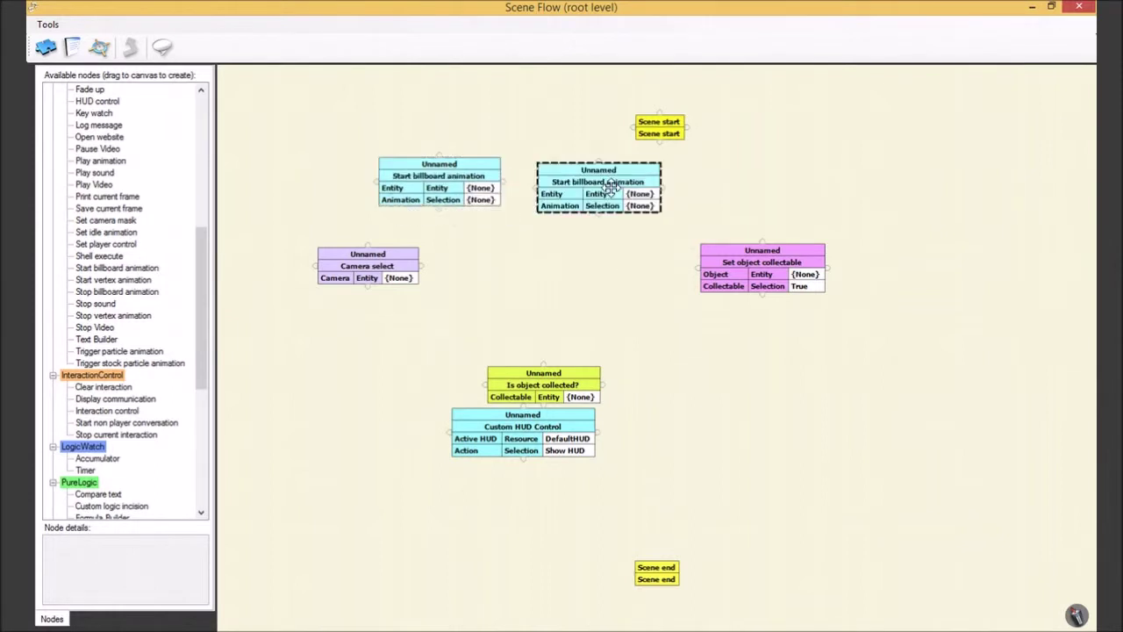
right_click(612, 188)
left_click(644, 196)
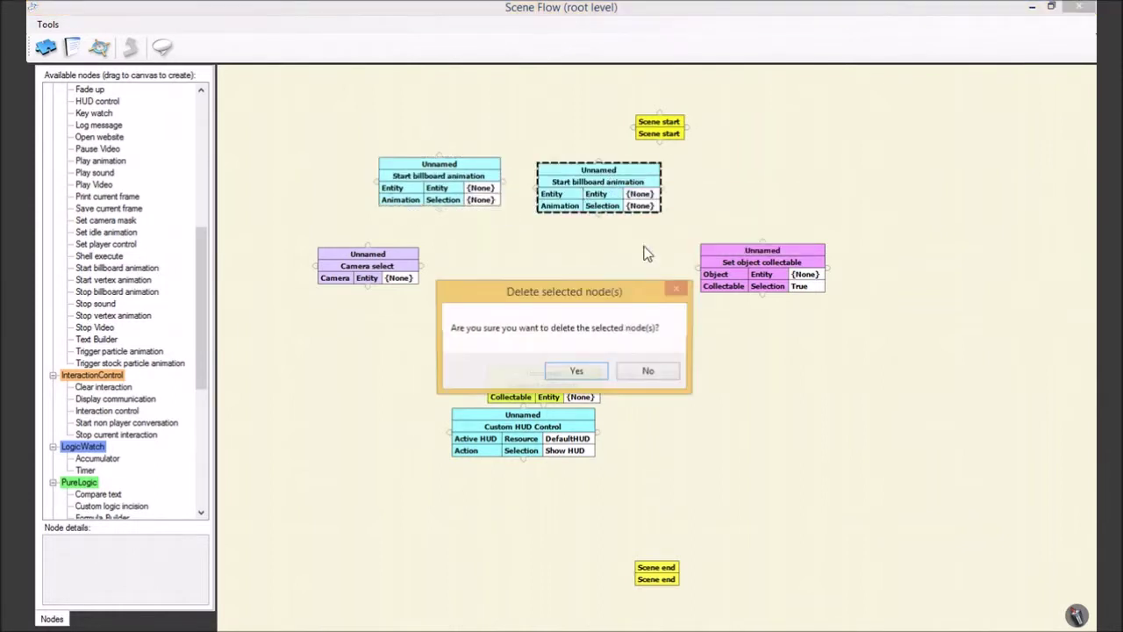
left_click(576, 369)
Turn the Start billboard animation node into a logic group placed below the scene start node, and inspect the group's contents.
right_click(492, 200)
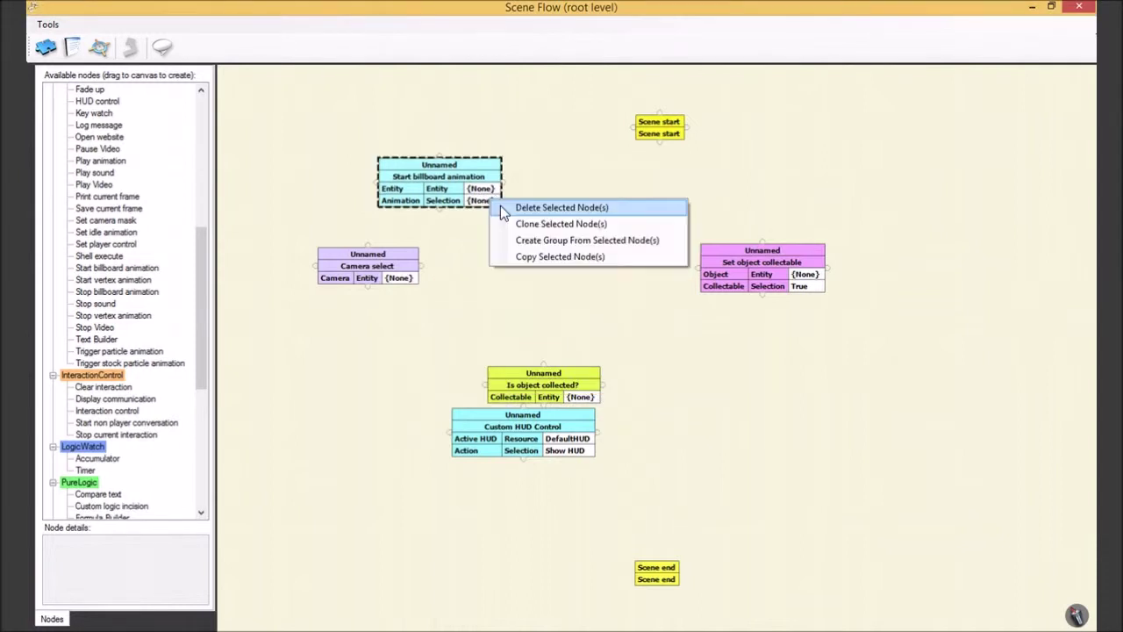
left_click(548, 240)
left_click_drag(396, 168, 636, 198)
left_click(649, 220)
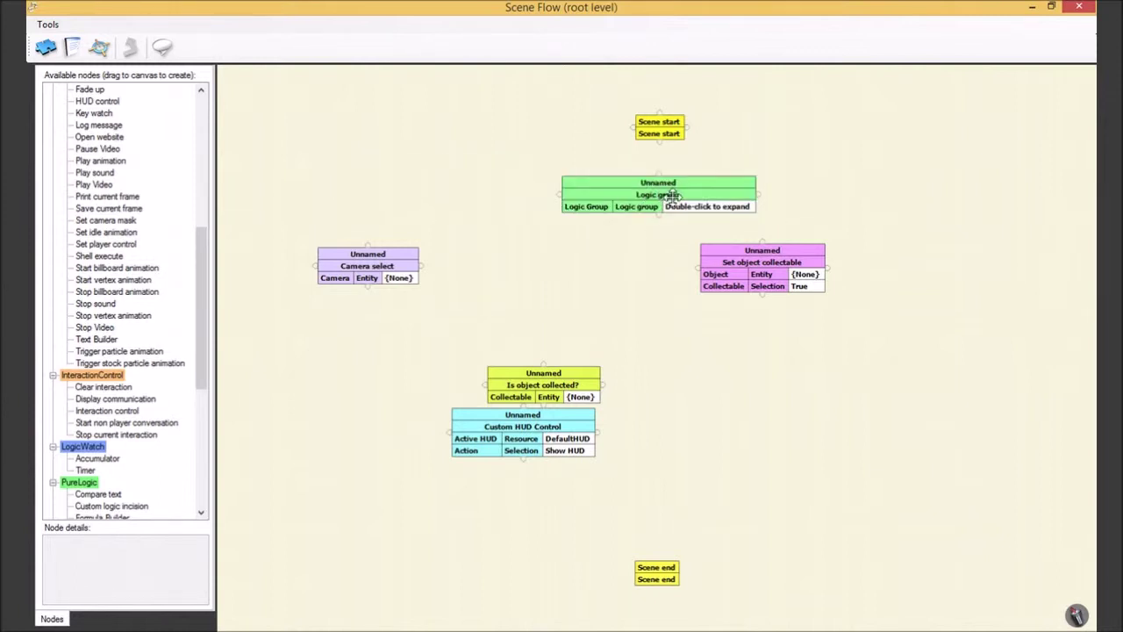
double_click(696, 207)
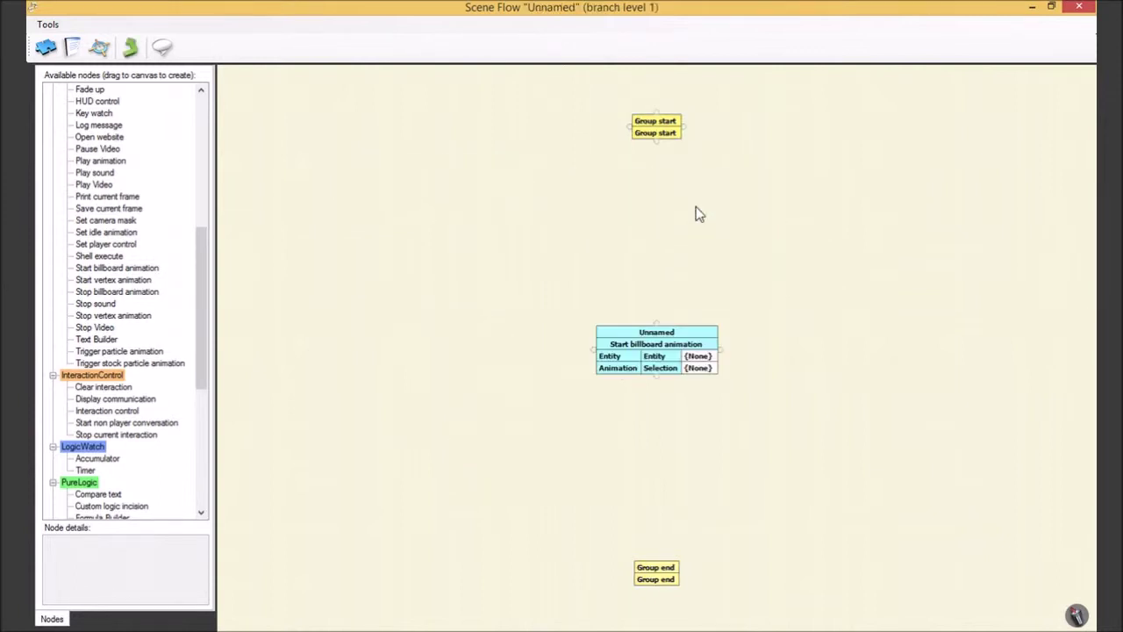
left_click(130, 47)
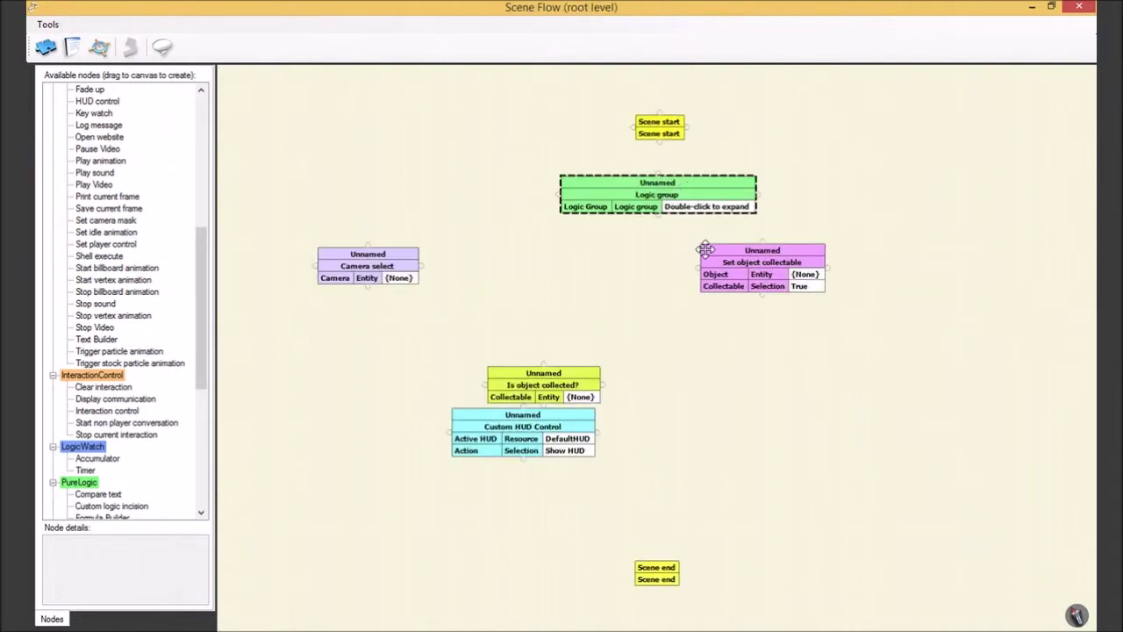
Delete the logic group node from the root level of the scene flow.
right_click(724, 202)
left_click(802, 212)
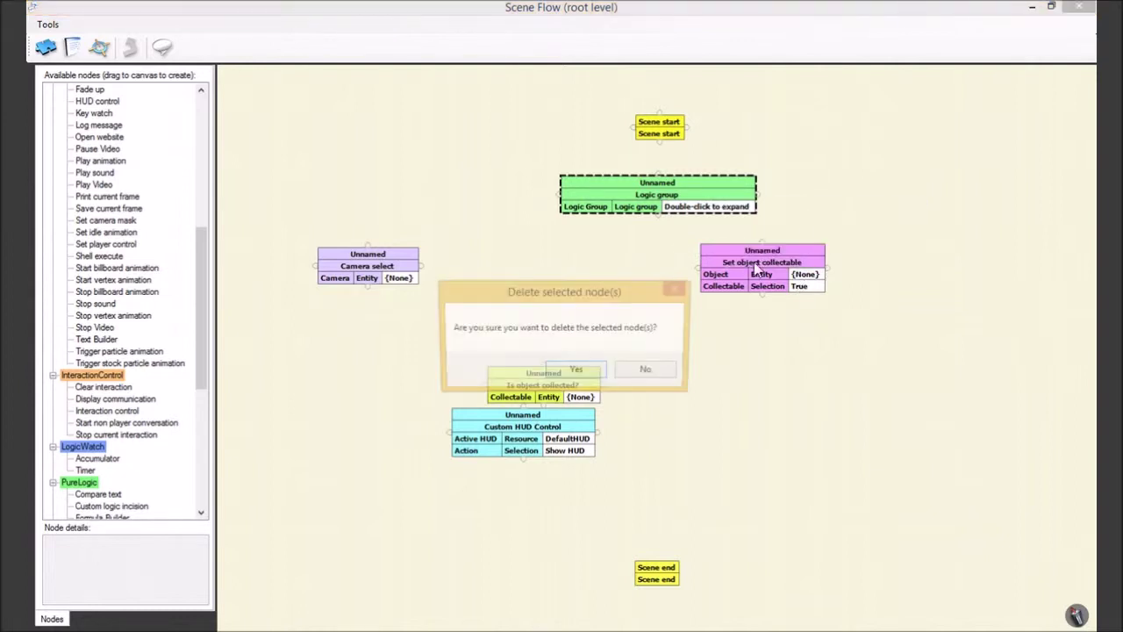
left_click(576, 373)
left_click(576, 374)
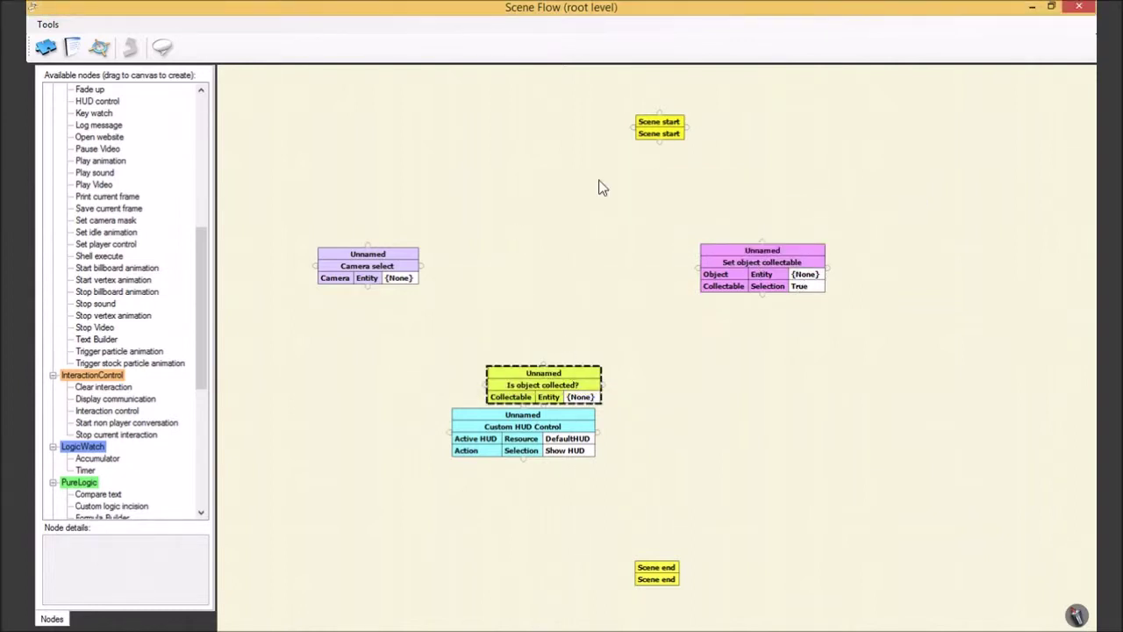
left_click(736, 186)
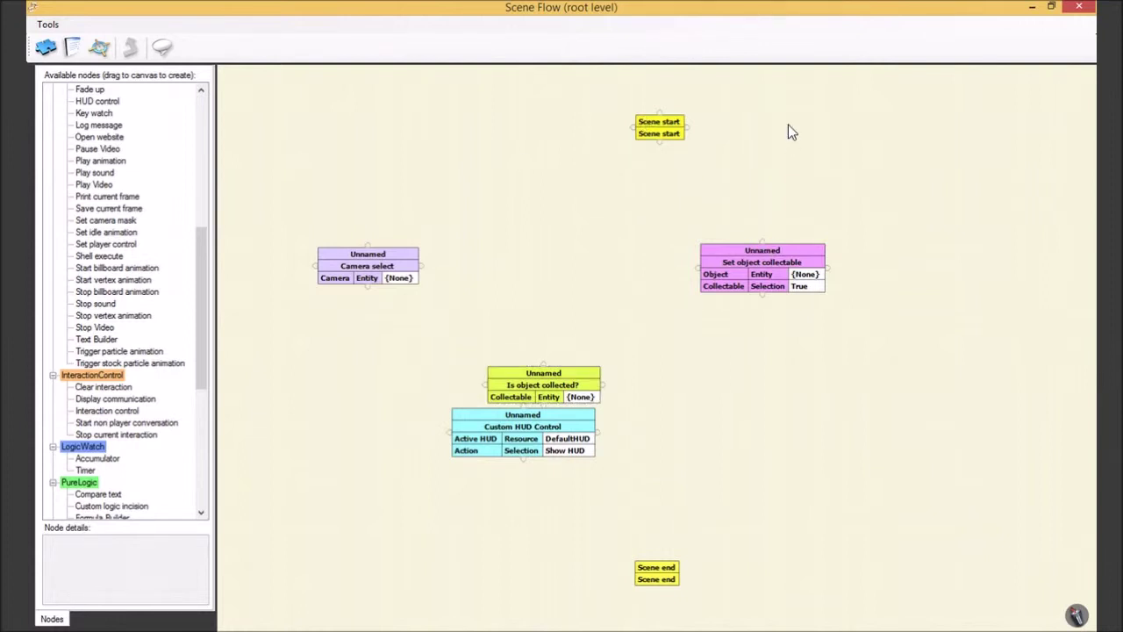
Move the Camera select node below the scene start node and copy it.
left_click_drag(382, 248, 660, 184)
right_click(649, 200)
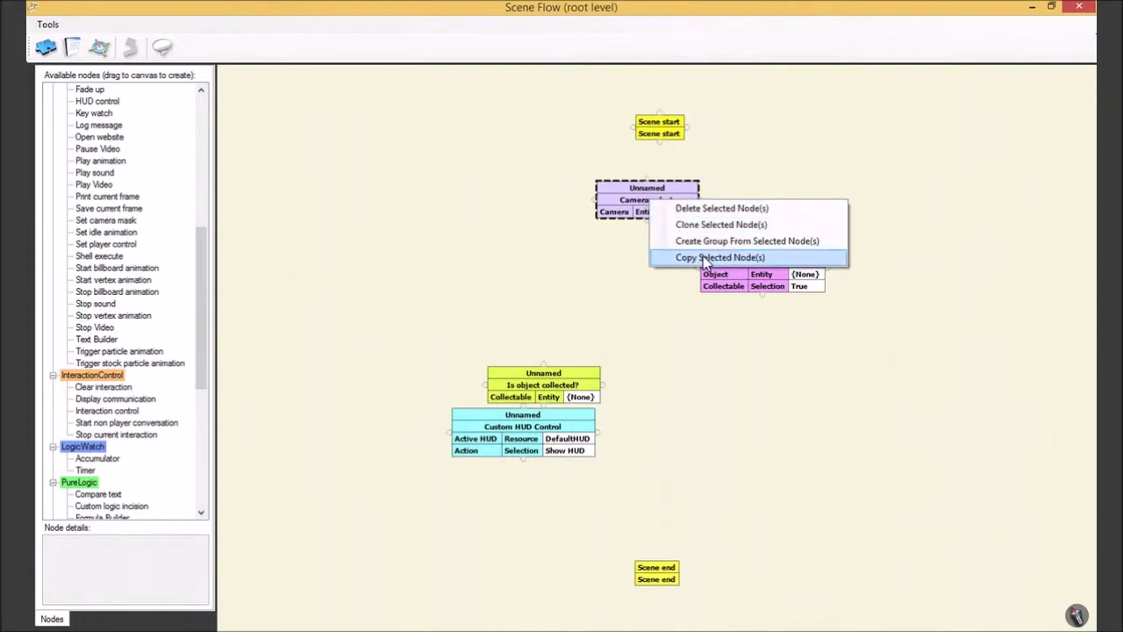
left_click(710, 257)
Paste the copied Camera select node onto the empty canvas area beside the Is object collected? node.
left_click(406, 224)
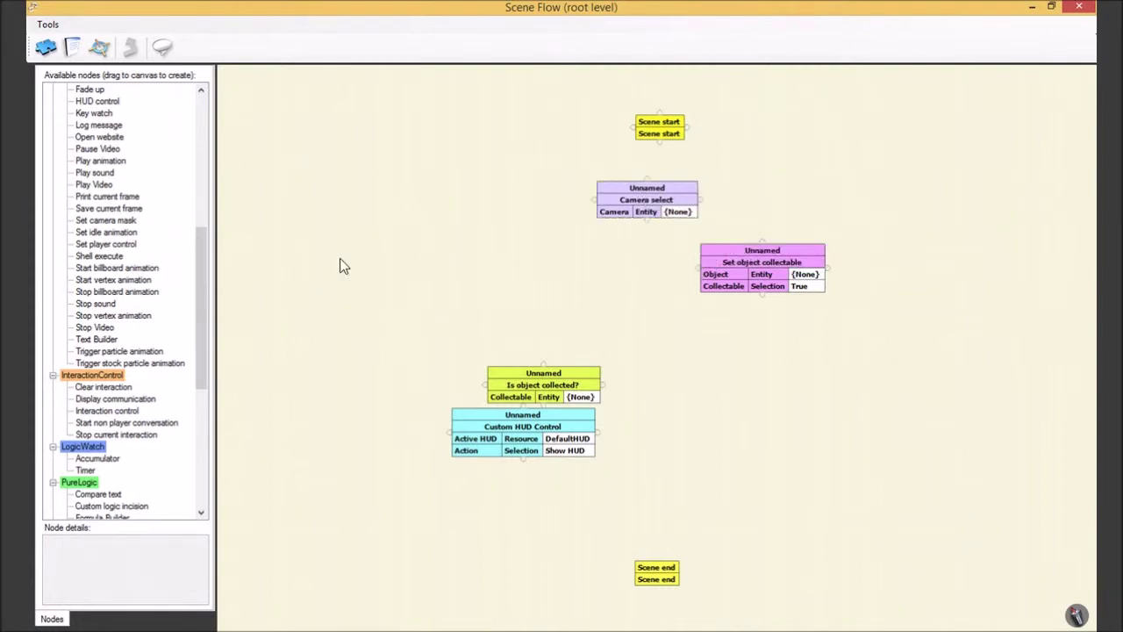
left_click_drag(340, 259, 404, 274)
scroll(457, 264, "down", 5)
right_click(392, 325)
left_click(427, 337)
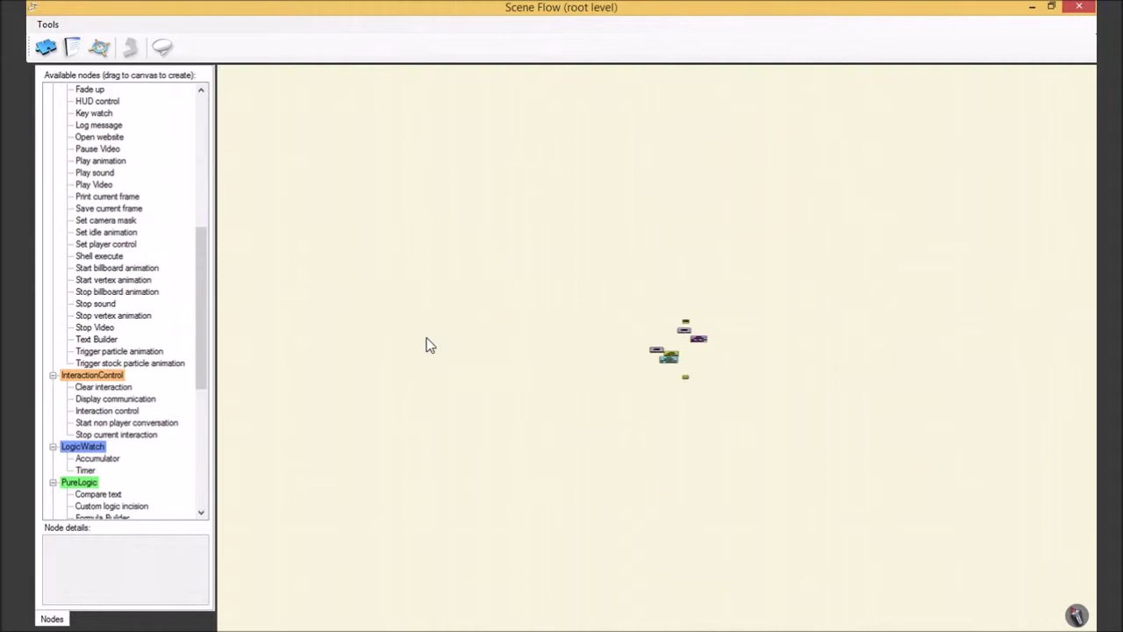
scroll(654, 394, "up", 5)
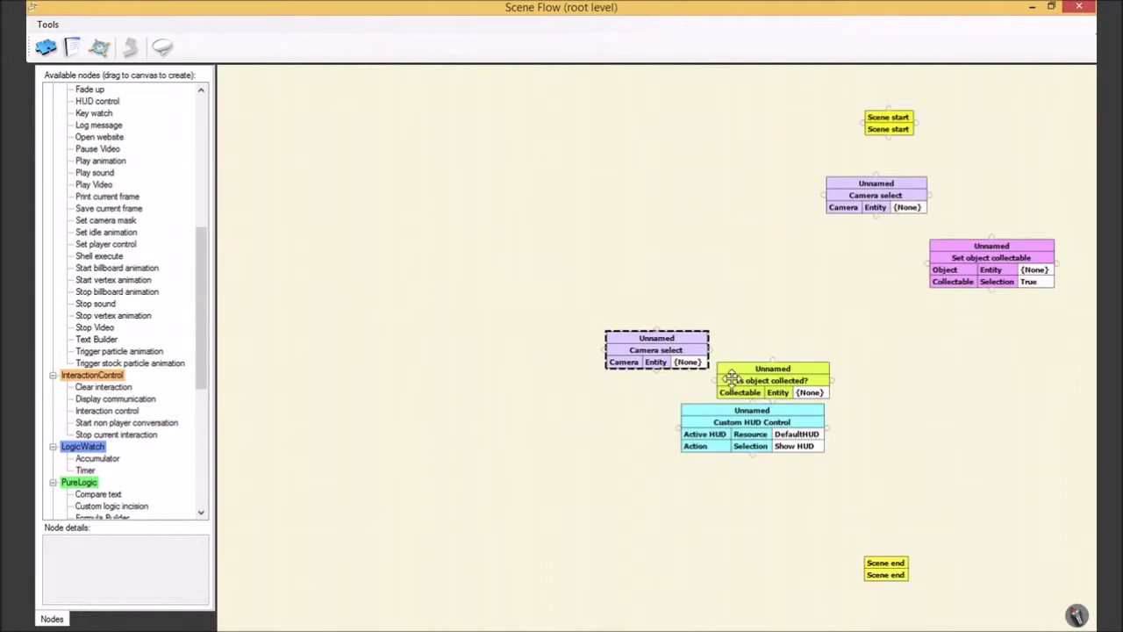
Arrange the two Camera select nodes in a row to the left of the Set object collectable node.
middle_click_drag(732, 378, 536, 362)
left_click_drag(440, 340, 498, 260)
left_click_drag(703, 186, 699, 260)
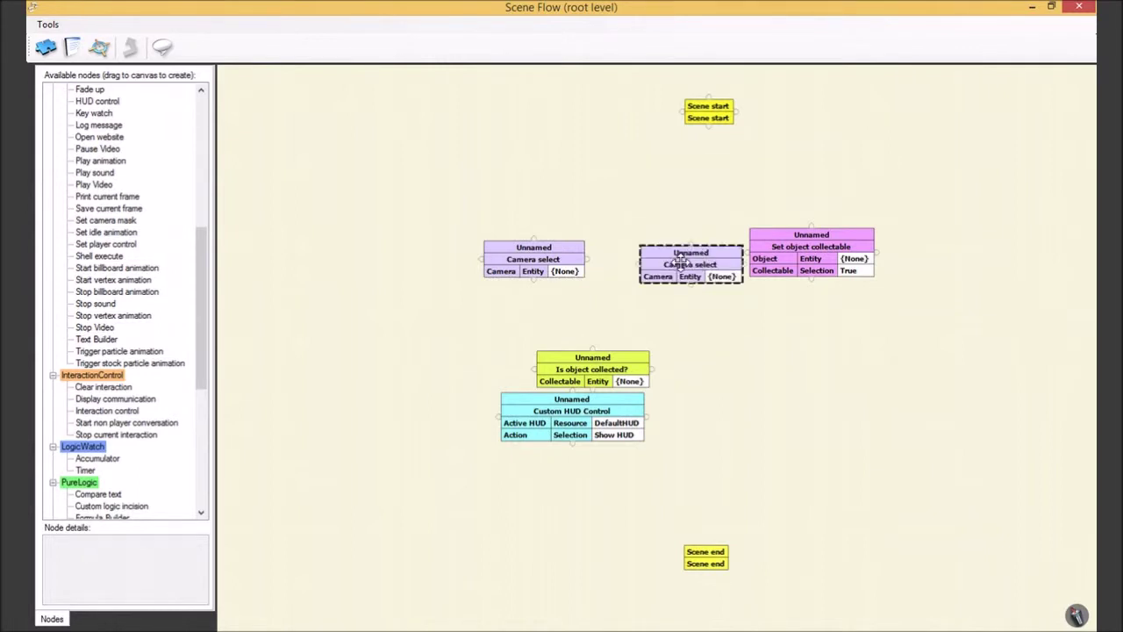
Delete both Camera select nodes from the root level of the scene flow.
left_click(537, 262)
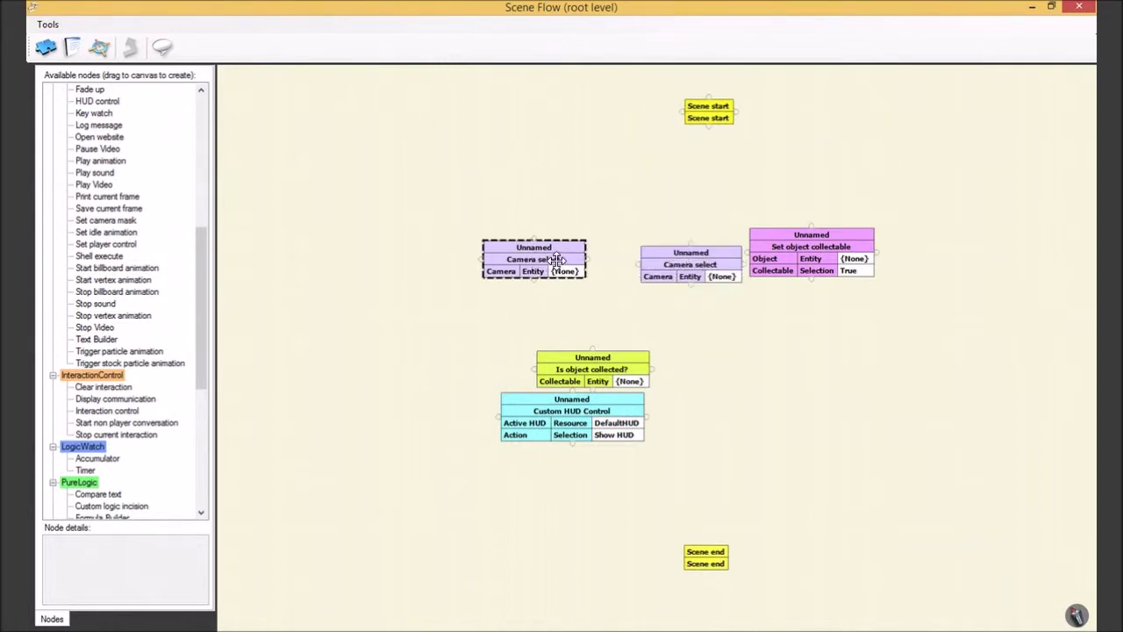
right_click(558, 261)
left_click(630, 269)
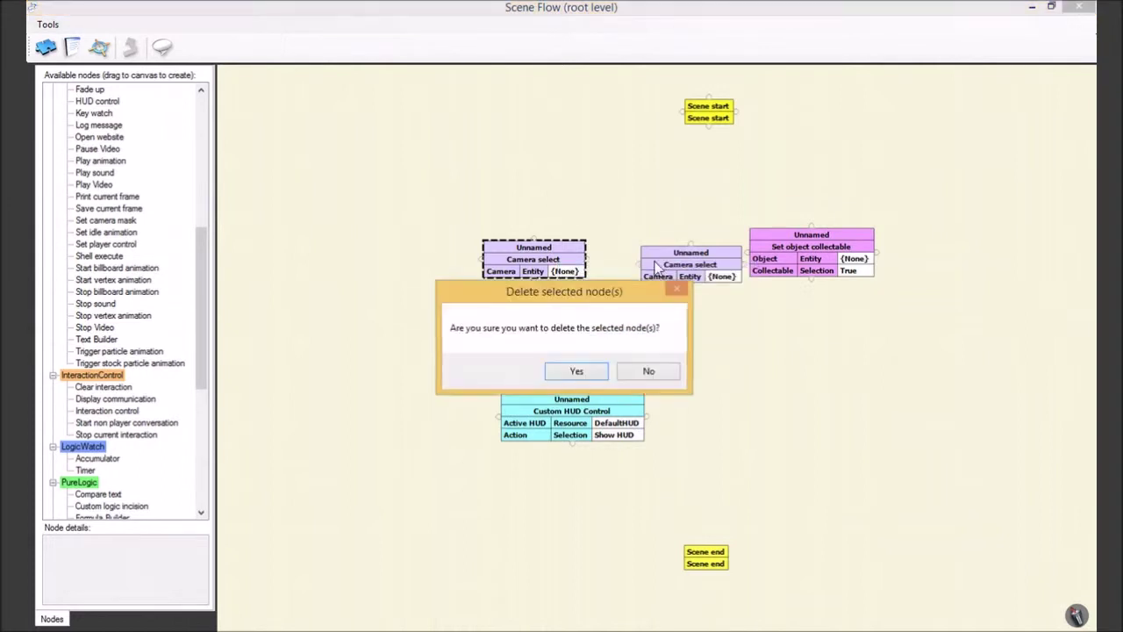
left_click(587, 369)
right_click(692, 263)
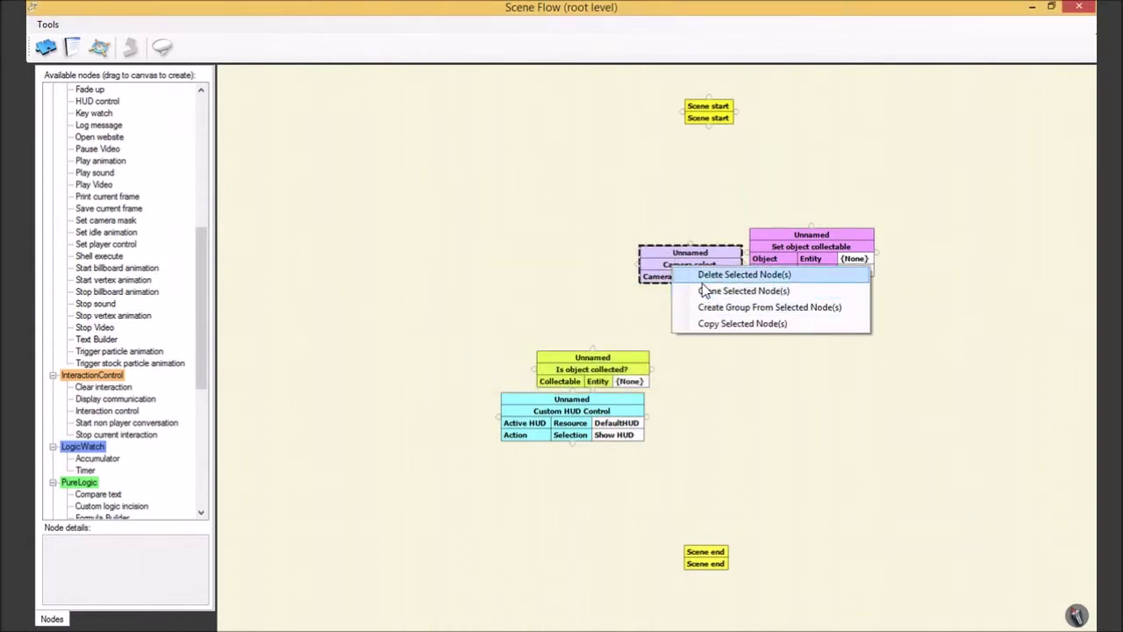
left_click(712, 273)
left_click(590, 370)
Delete the Set object collectable node from the scene flow.
right_click(792, 257)
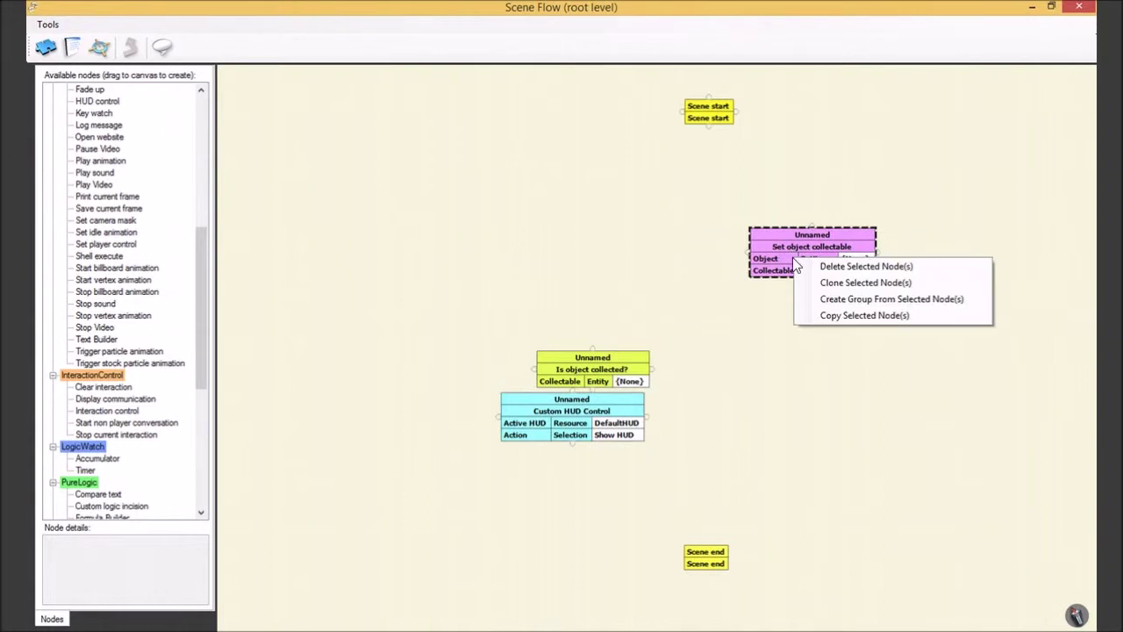
left_click(820, 265)
left_click(596, 369)
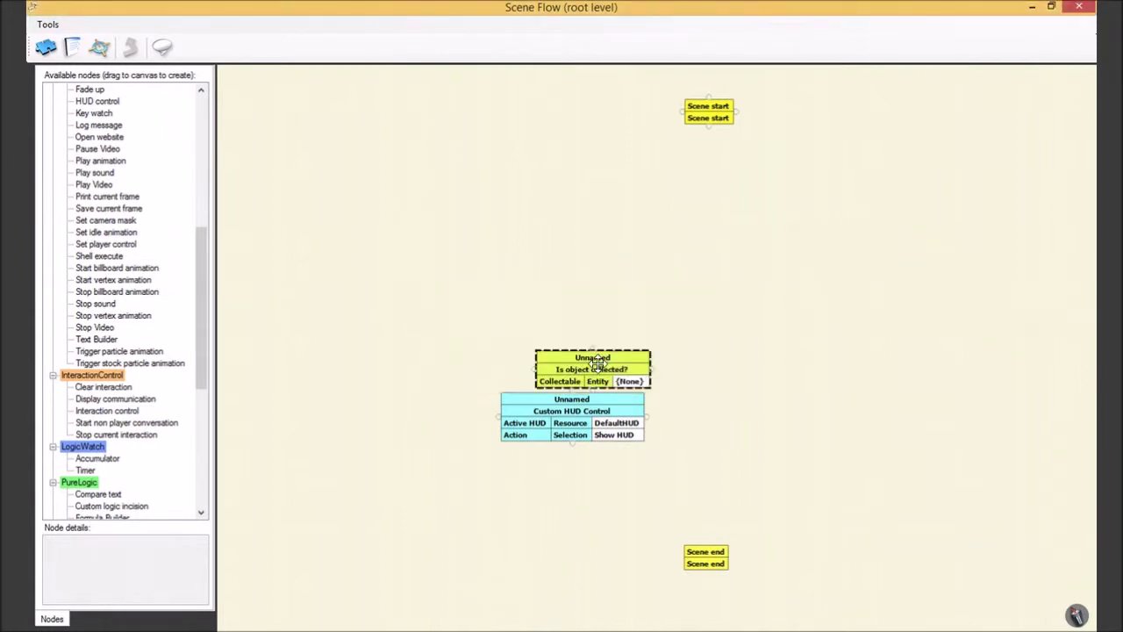
Delete the Is object collected? node and place the Custom HUD Control node below the scene start node.
right_click(599, 370)
left_click(638, 376)
left_click(590, 374)
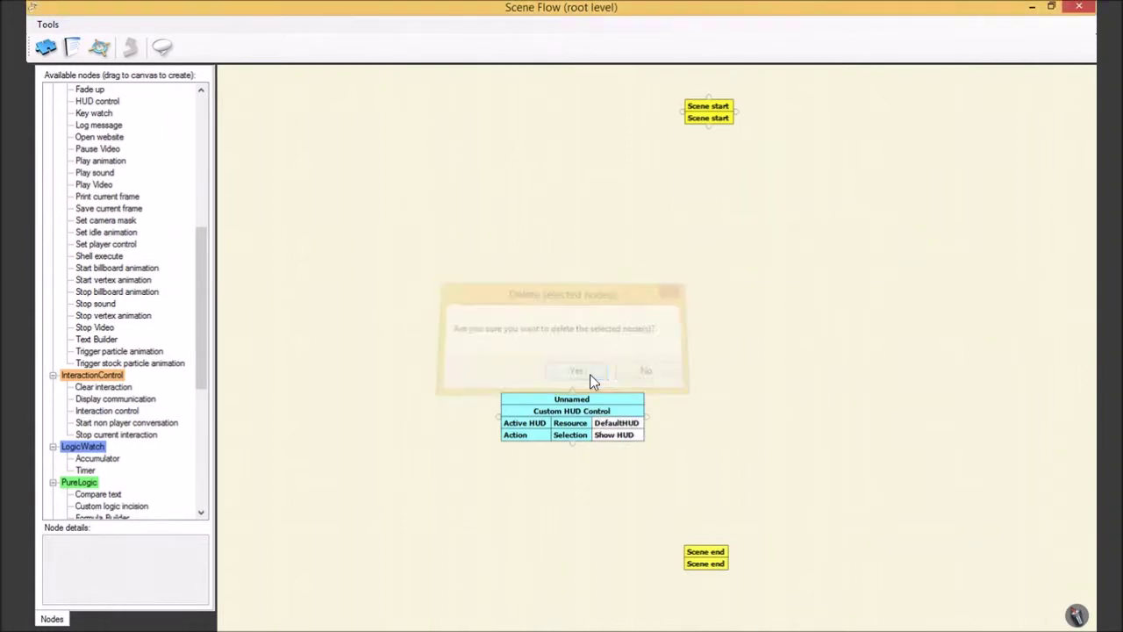
left_click_drag(586, 418, 734, 247)
left_click(756, 326)
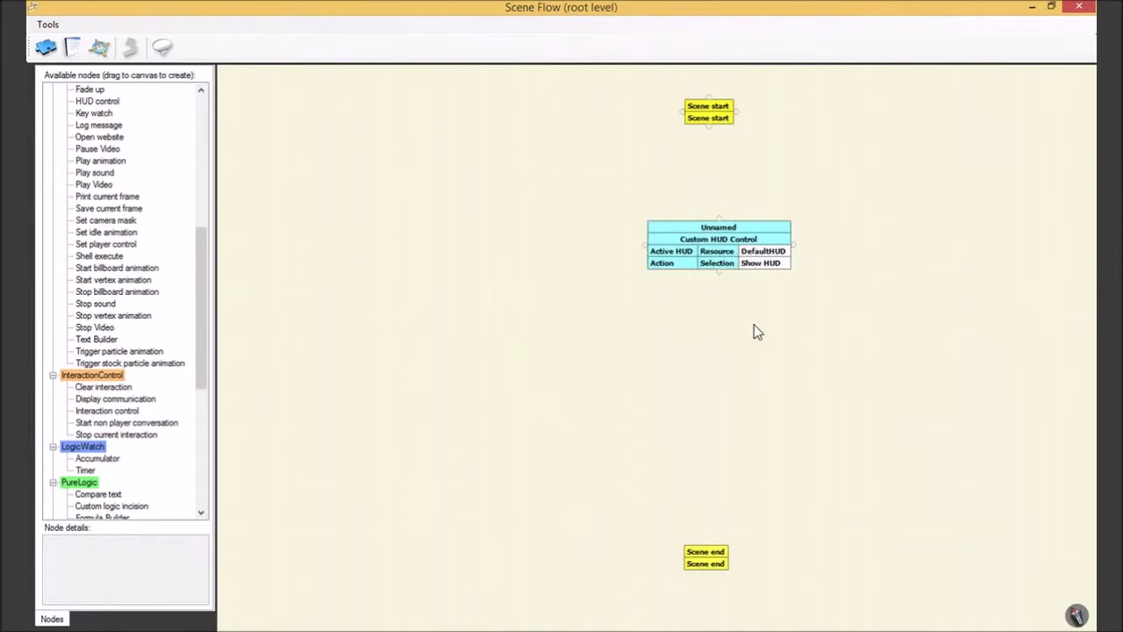
Switch to the main VBS Worlds window, run the scene in the VBS Worlds Player and close the player.
left_click(1031, 7)
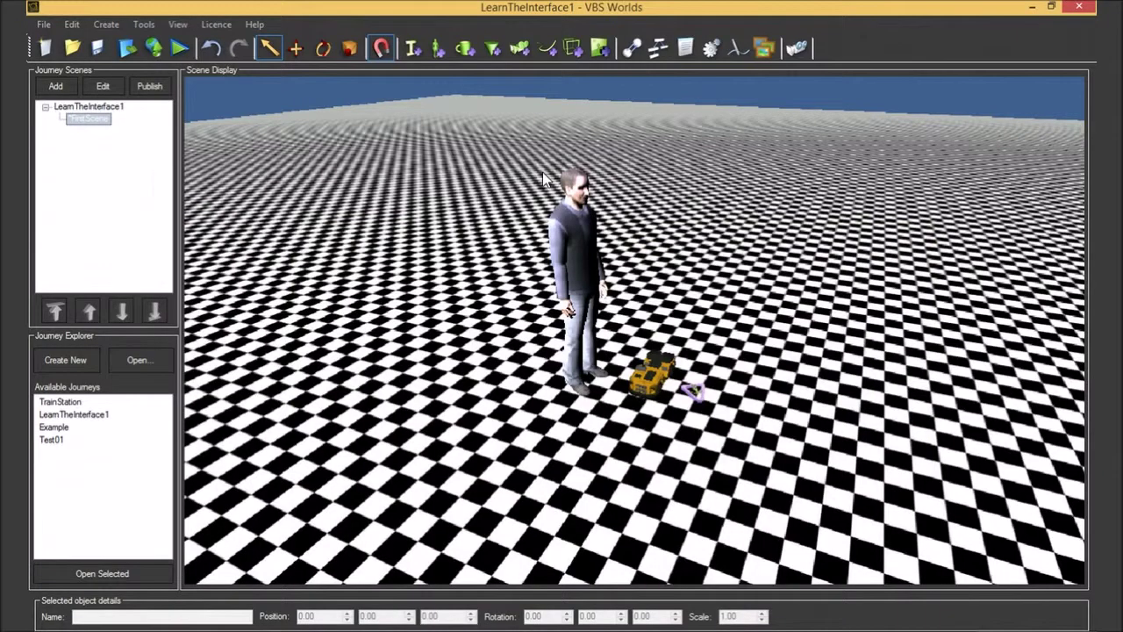
left_click(158, 89)
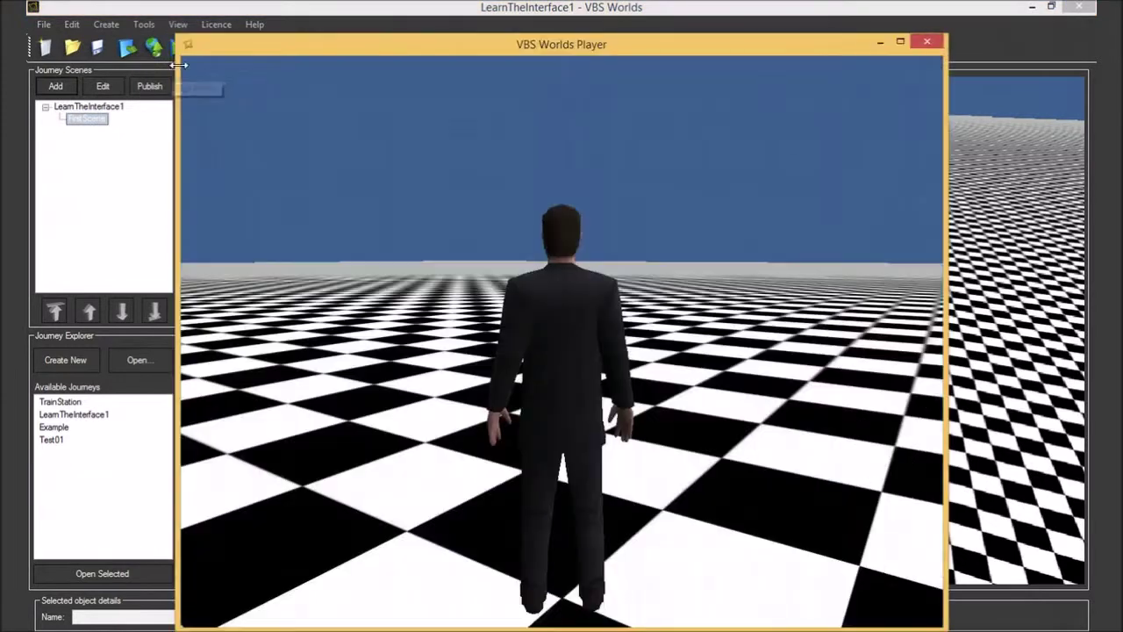
left_click(926, 41)
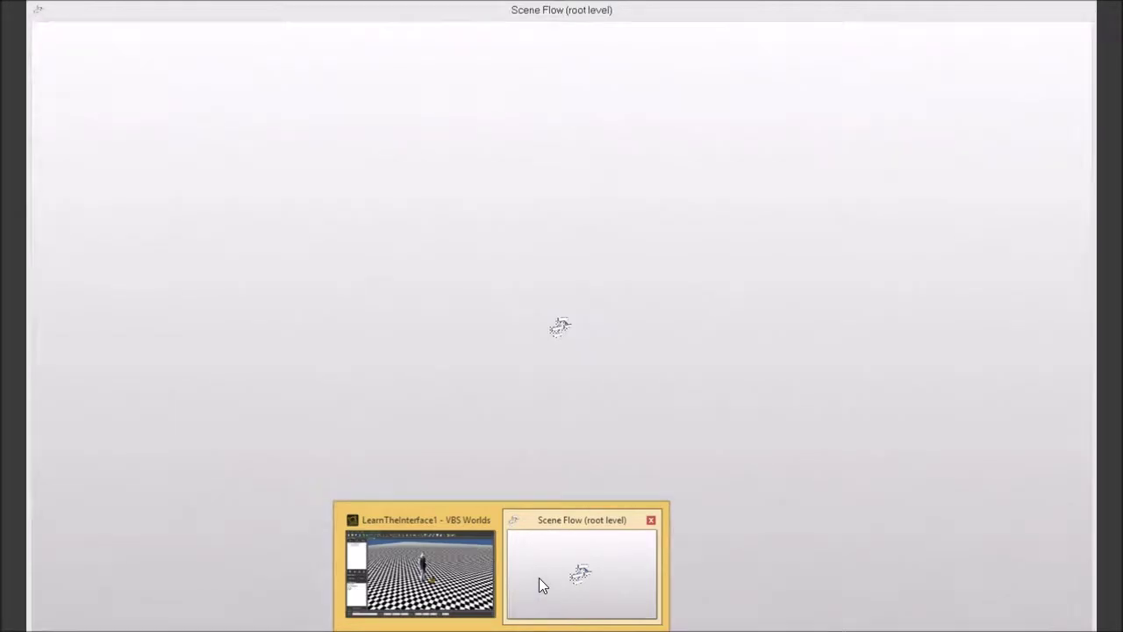
Return to the Scene Flow editor and delete the Custom HUD Control node.
left_click(538, 578)
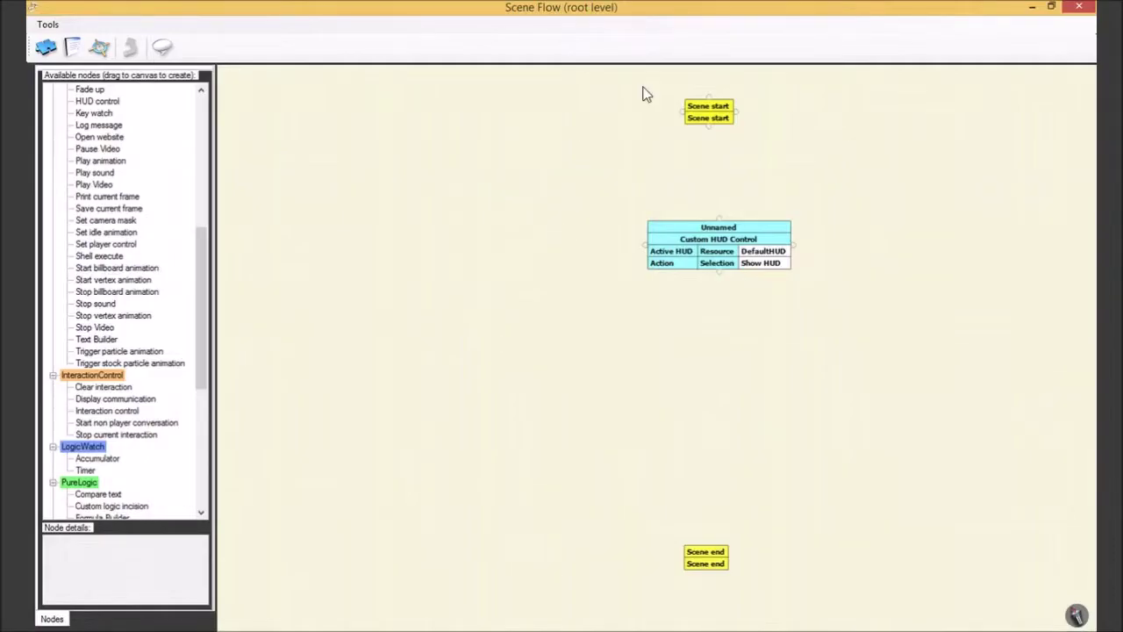
left_click_drag(735, 242, 707, 242)
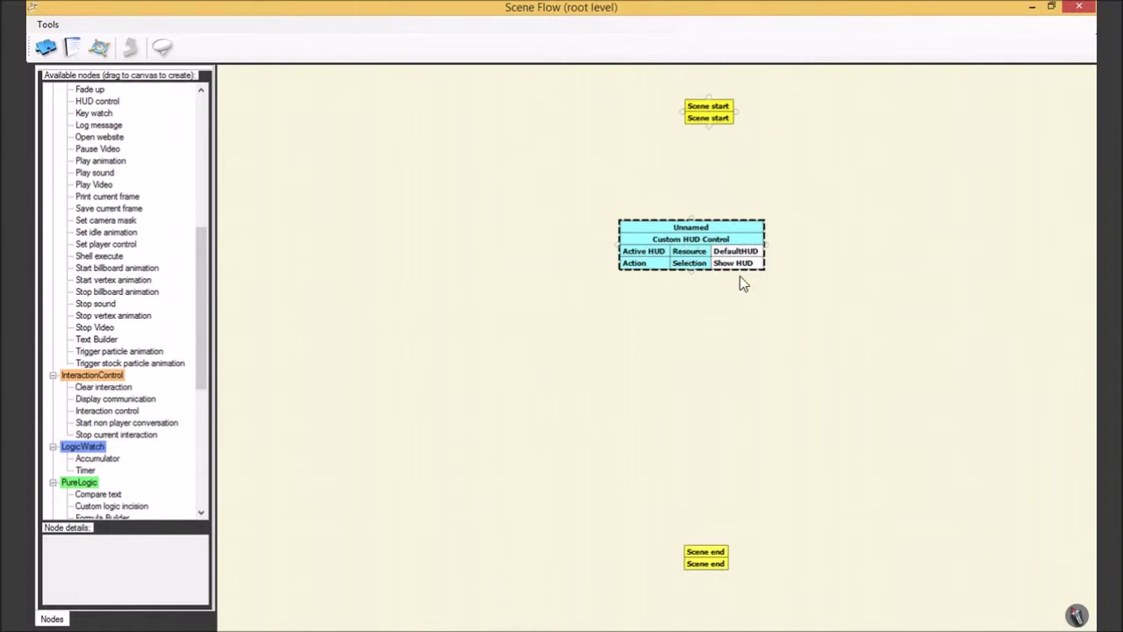
right_click(640, 258)
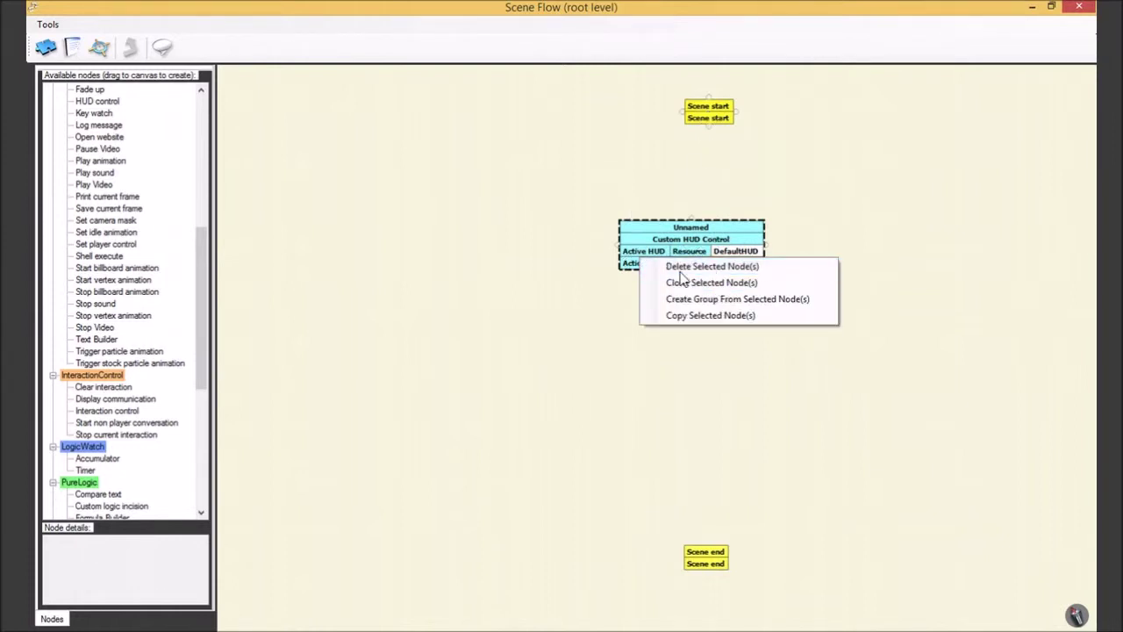
left_click(681, 267)
left_click(585, 367)
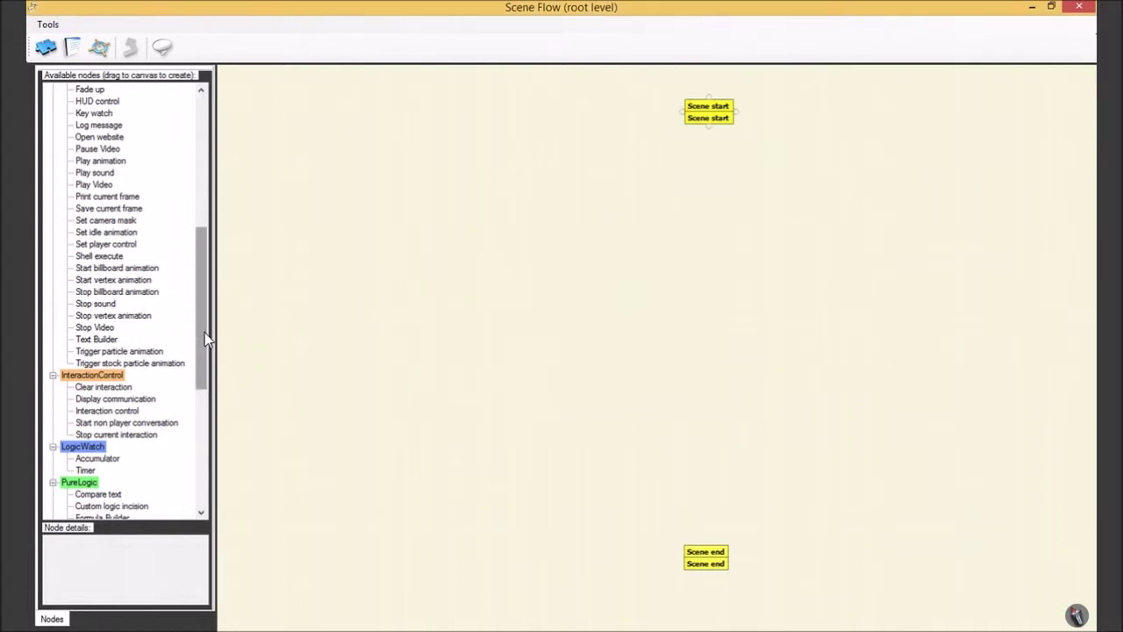
Add a Camera select node from the CutScene category below the scene start node.
left_click_drag(205, 338, 221, 205)
left_click_drag(107, 113, 743, 147)
left_click_drag(721, 187, 717, 184)
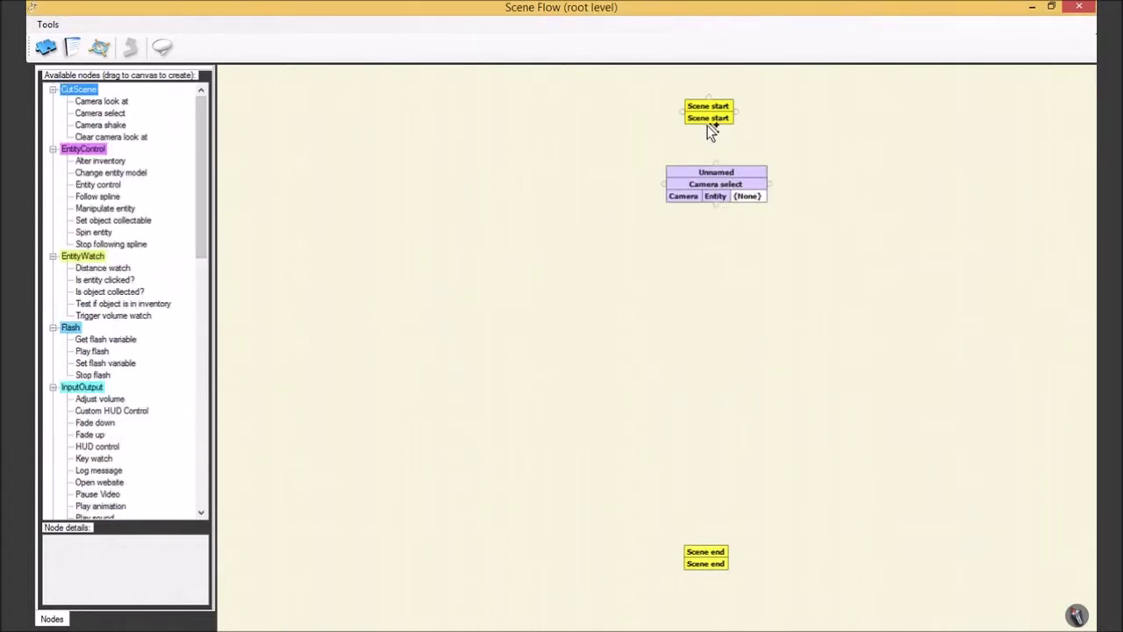
Link the scene start node's OnStart event to the Camera select node's Select action, leaving from the start node's lower connector.
left_click_drag(709, 125, 684, 236)
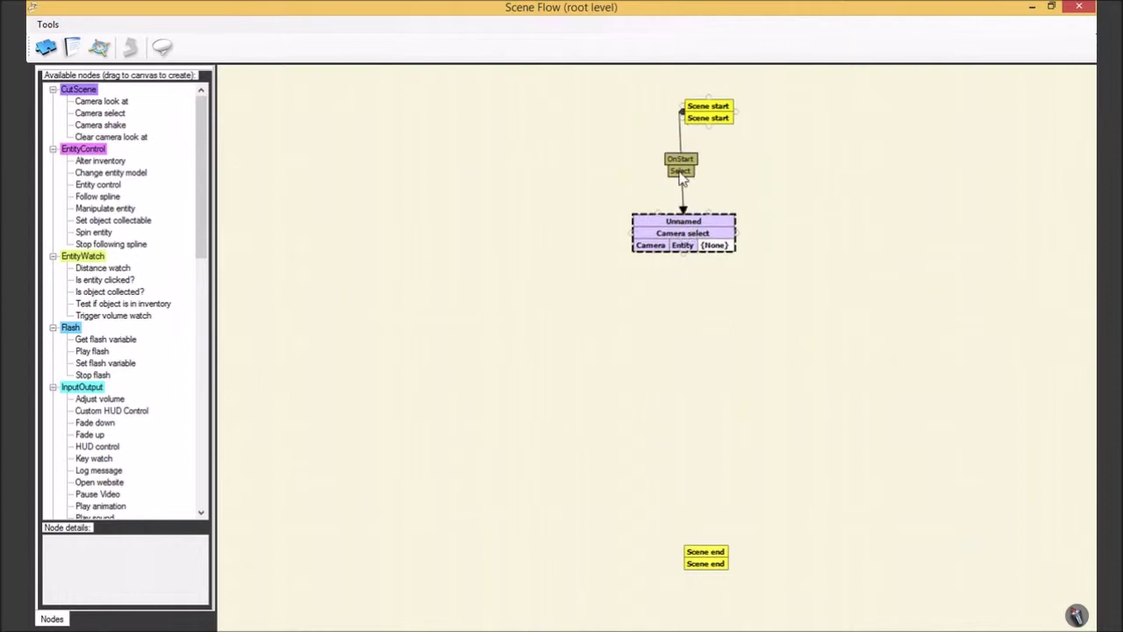
left_click_drag(680, 113, 709, 125)
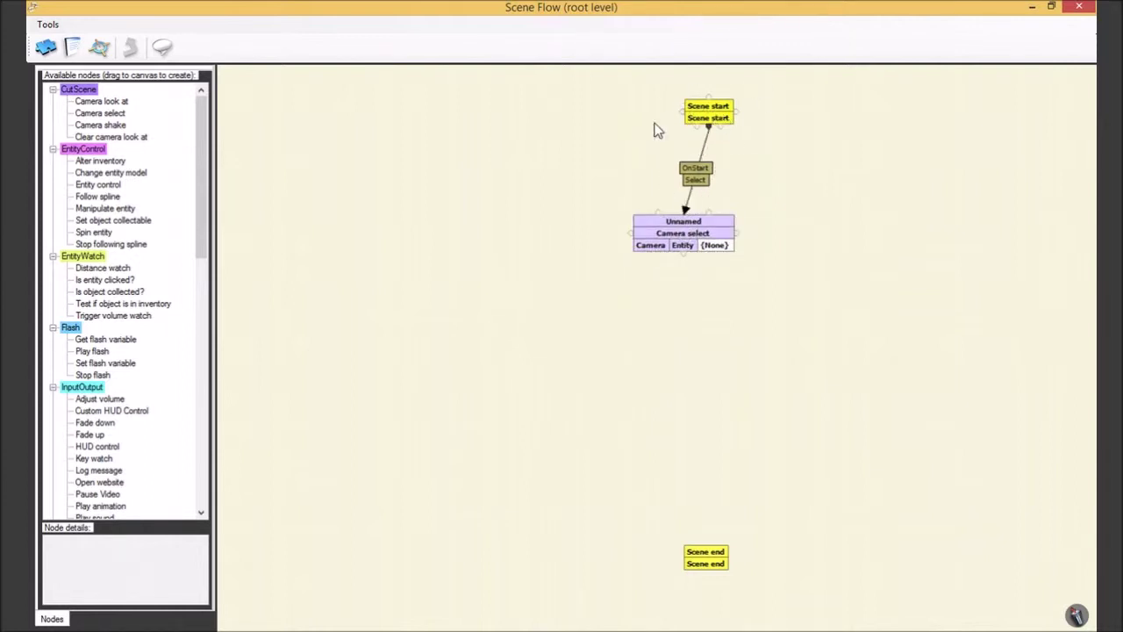
Align the Camera select node directly beneath the scene start node so their link runs vertically.
mouse_move(710, 112)
left_mouse_down()
mouse_move(706, 137)
mouse_move(715, 105)
left_mouse_up()
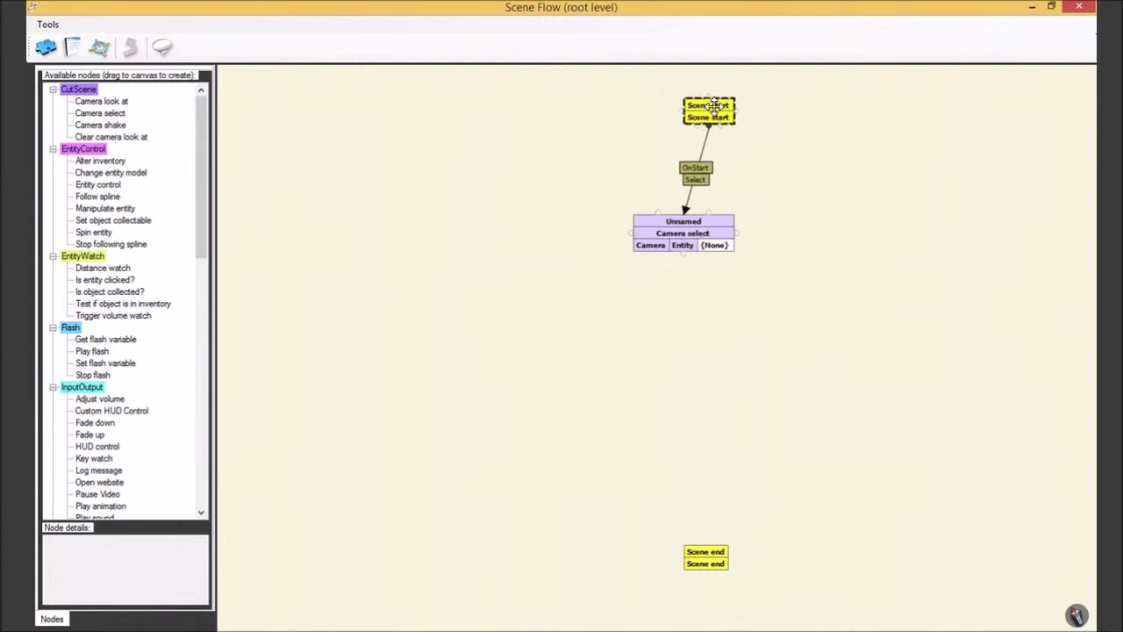
left_click(684, 224)
left_click(667, 286)
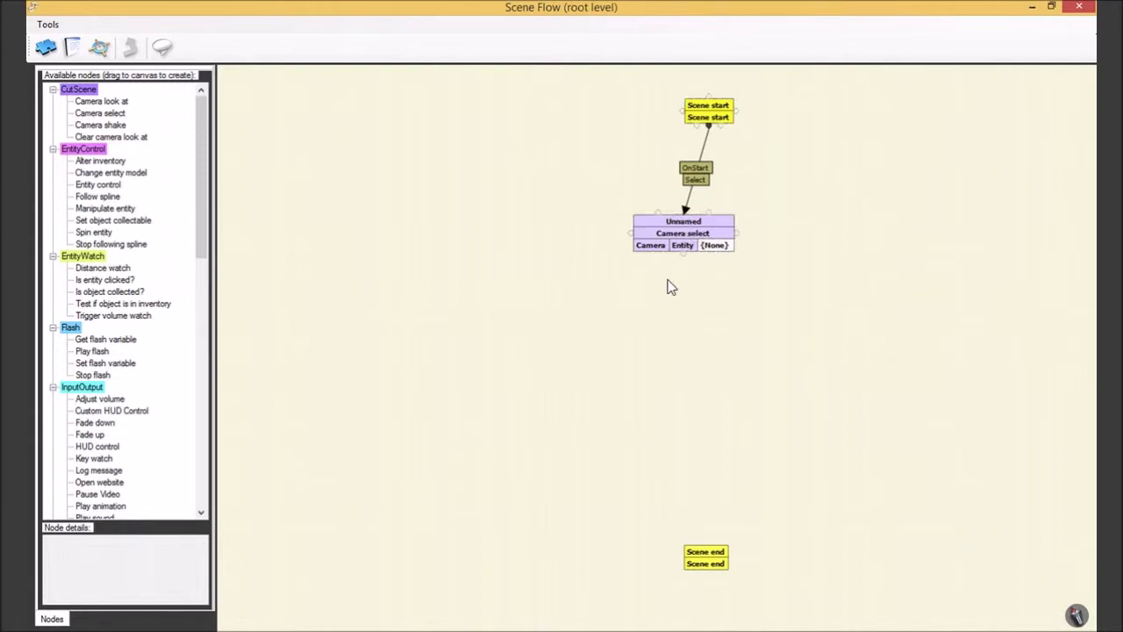
left_click_drag(706, 231, 706, 228)
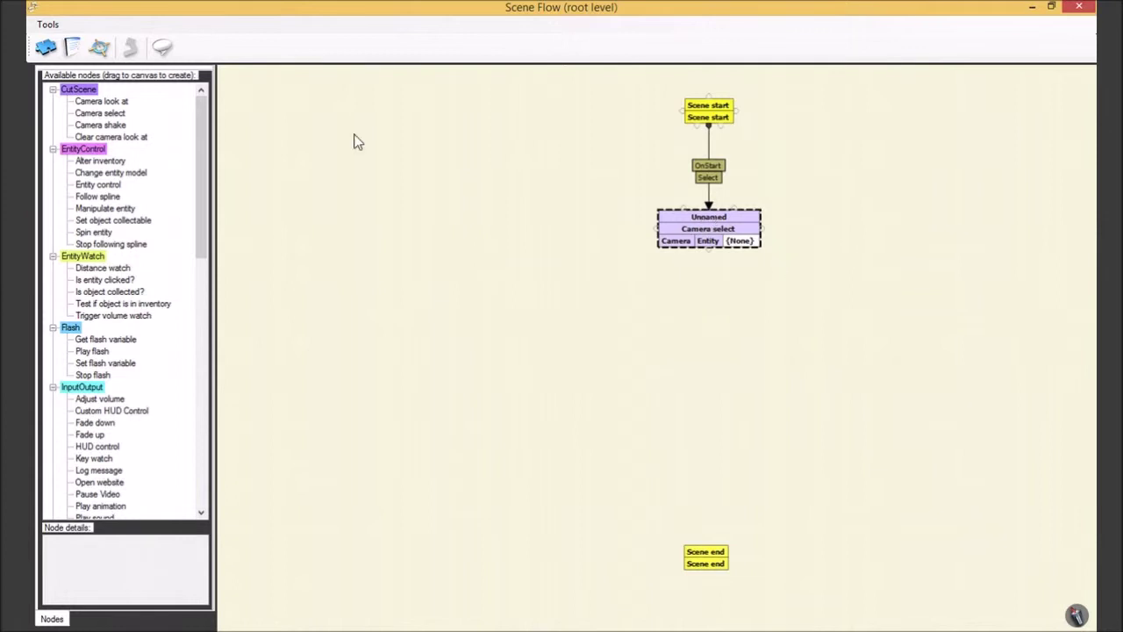
left_click(355, 136)
left_click(708, 228)
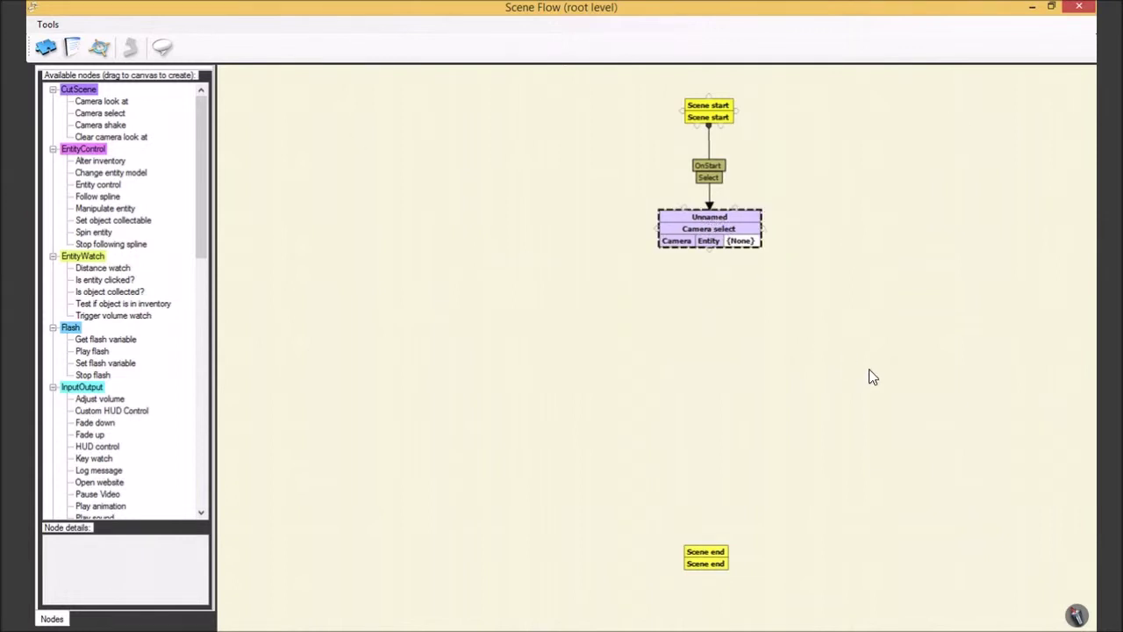
Delete the linked Camera select node and close the Scene Flow editor.
right_click(739, 254)
left_click(770, 249)
left_click(576, 373)
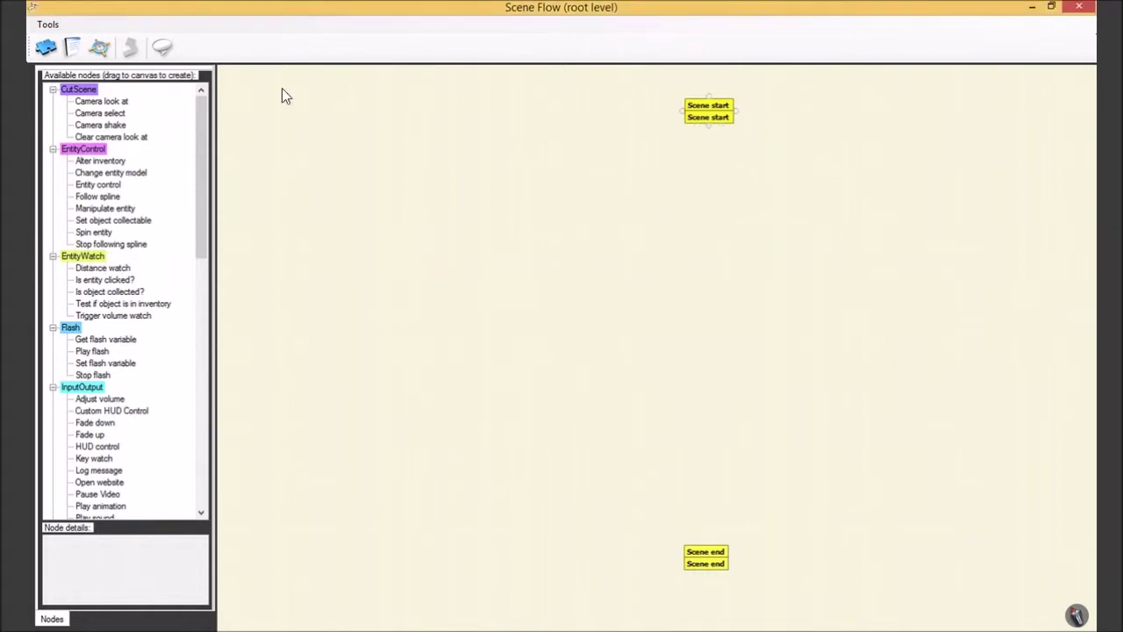
left_click(1078, 9)
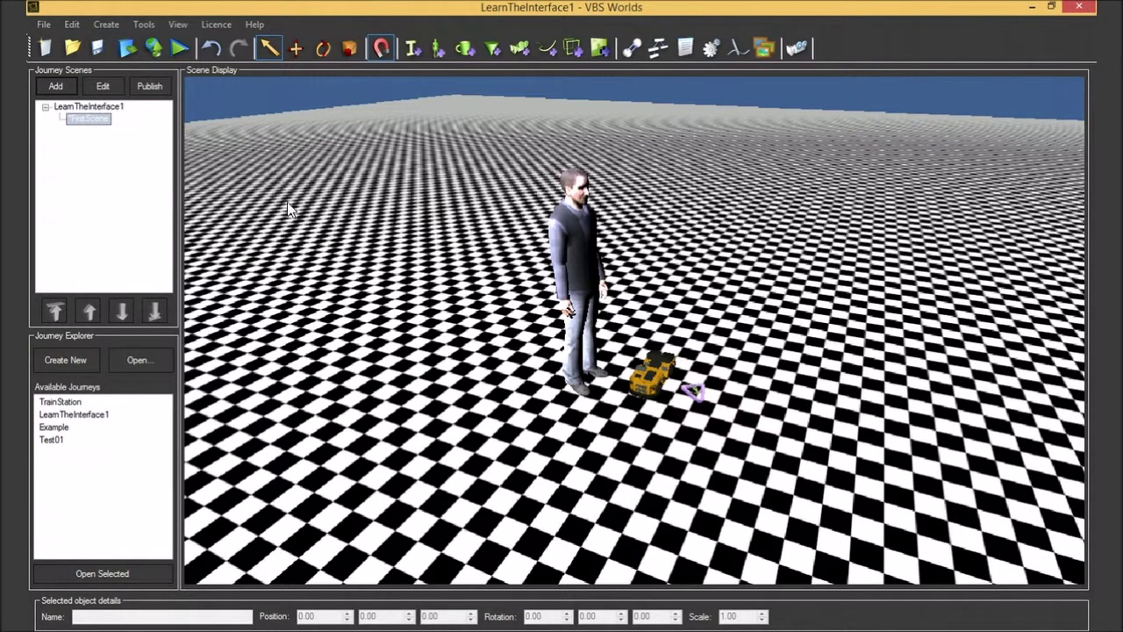
Open the Entity List and collapse the Characters, Objects and Miscellaneous categories.
left_click(685, 48)
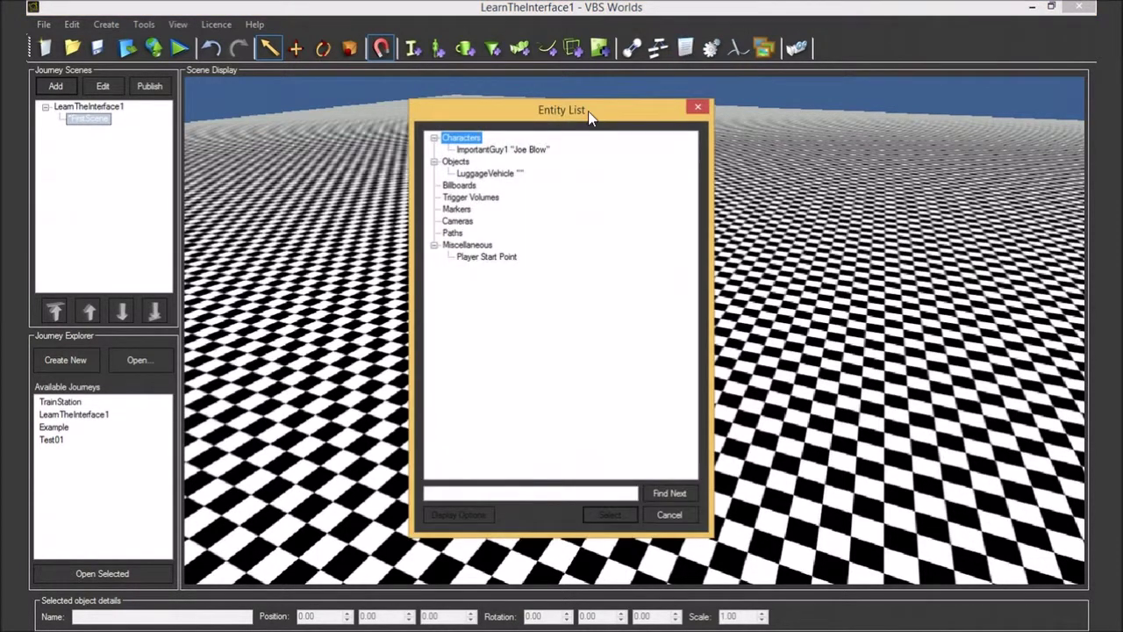
left_click(474, 150)
left_click(433, 138)
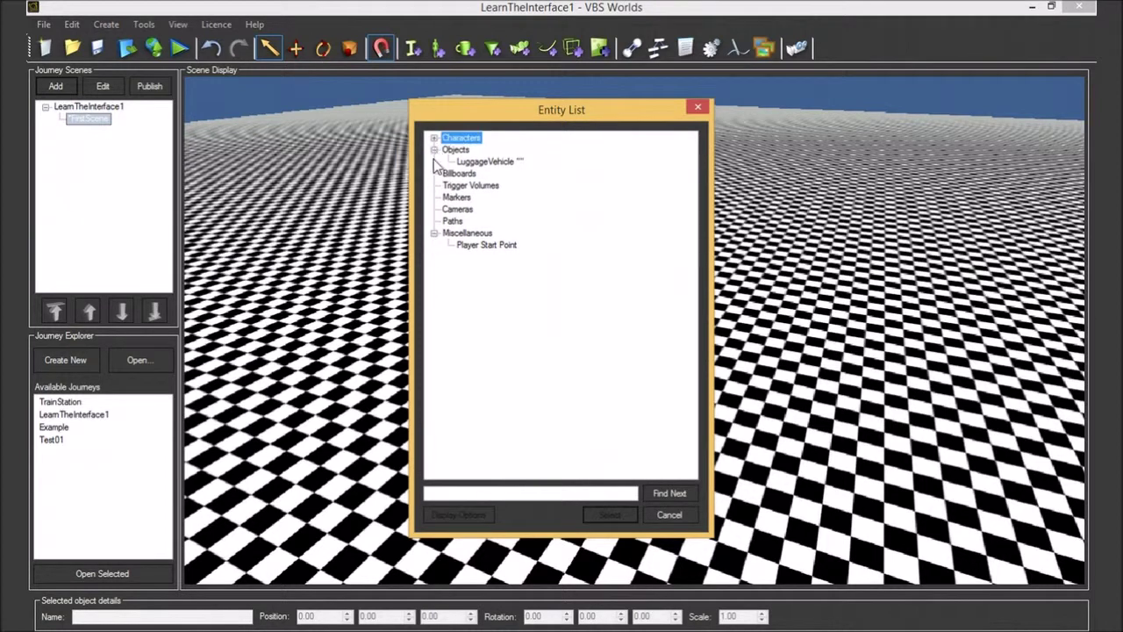
left_click(433, 149)
left_click(433, 222)
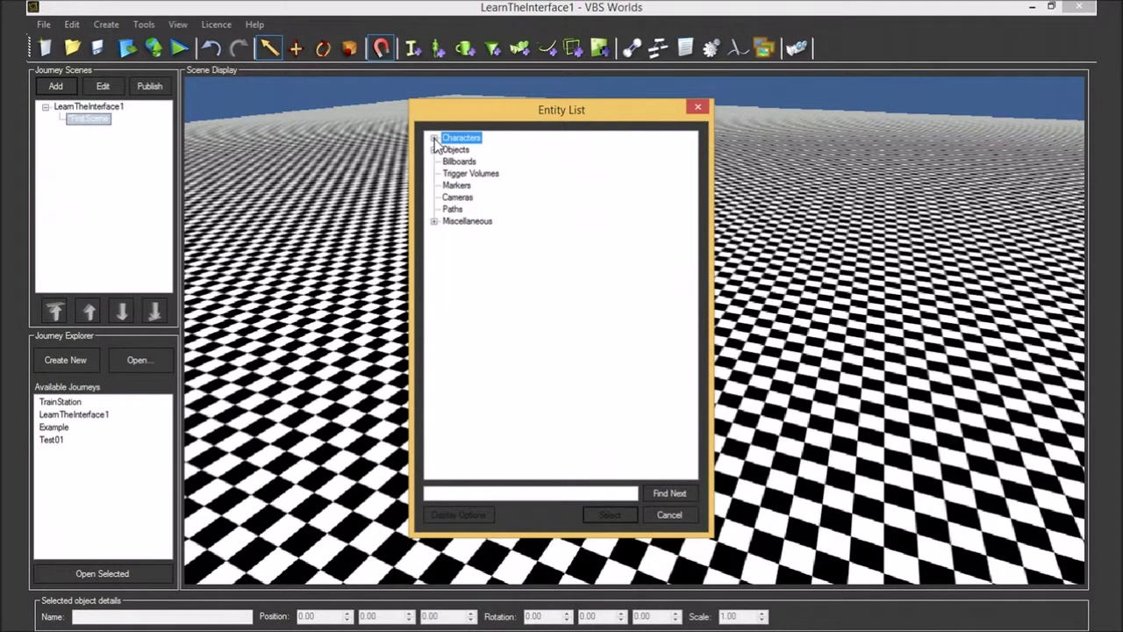
Expand the Characters and Objects categories and view the ImportantGuy1 and LuggageVehicle entries in the Entity List.
left_click(433, 138)
left_click(501, 149)
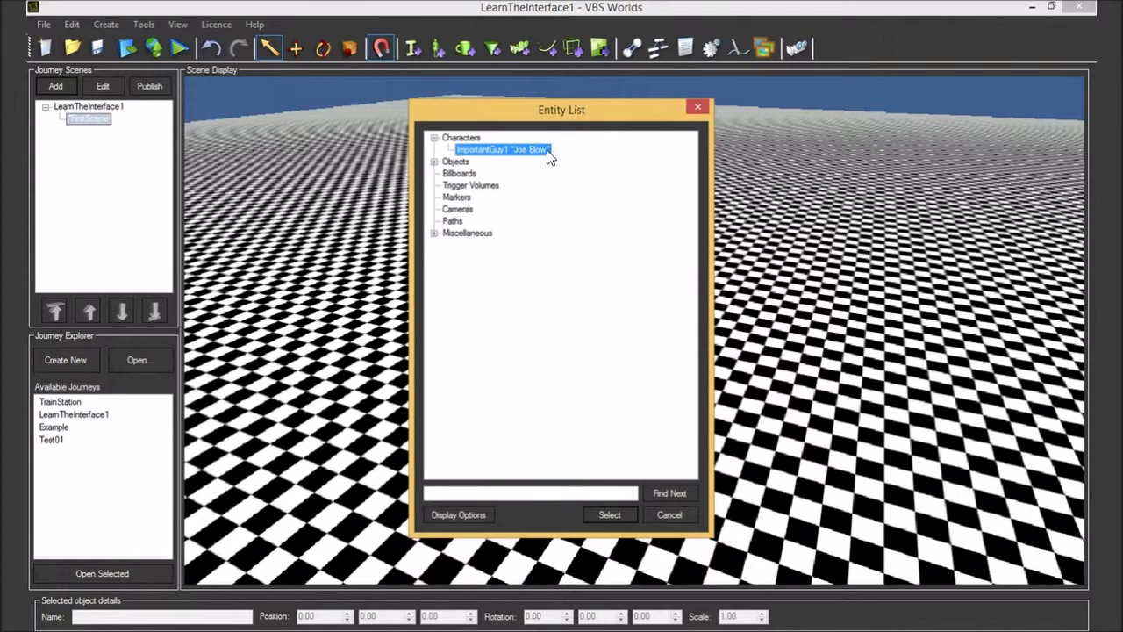
left_click(433, 161)
left_click(455, 161)
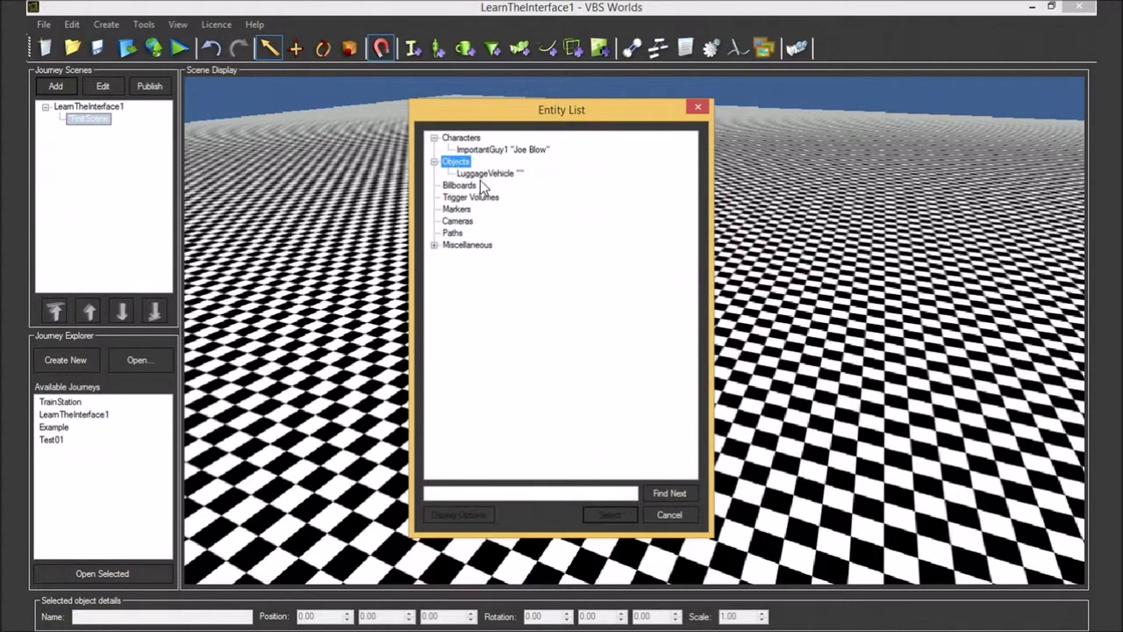
left_click(485, 173)
left_click_drag(527, 110, 481, 110)
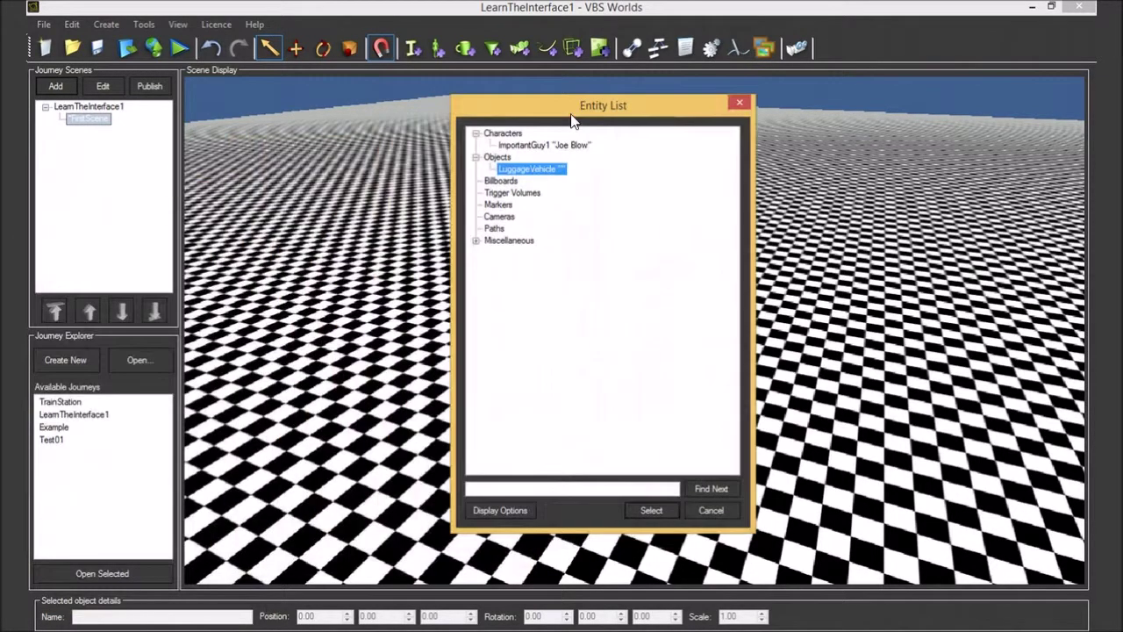
left_click_drag(571, 114, 572, 115)
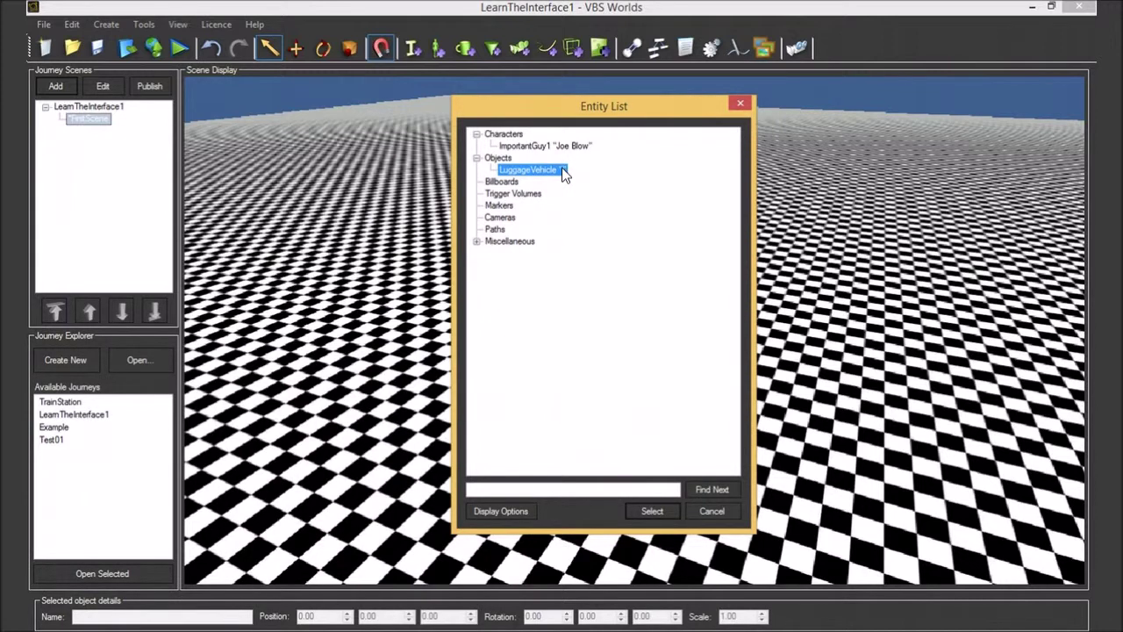
Check the Billboards and Trigger Volumes categories in the Entity List, and close it without choosing an entity.
left_click(497, 182)
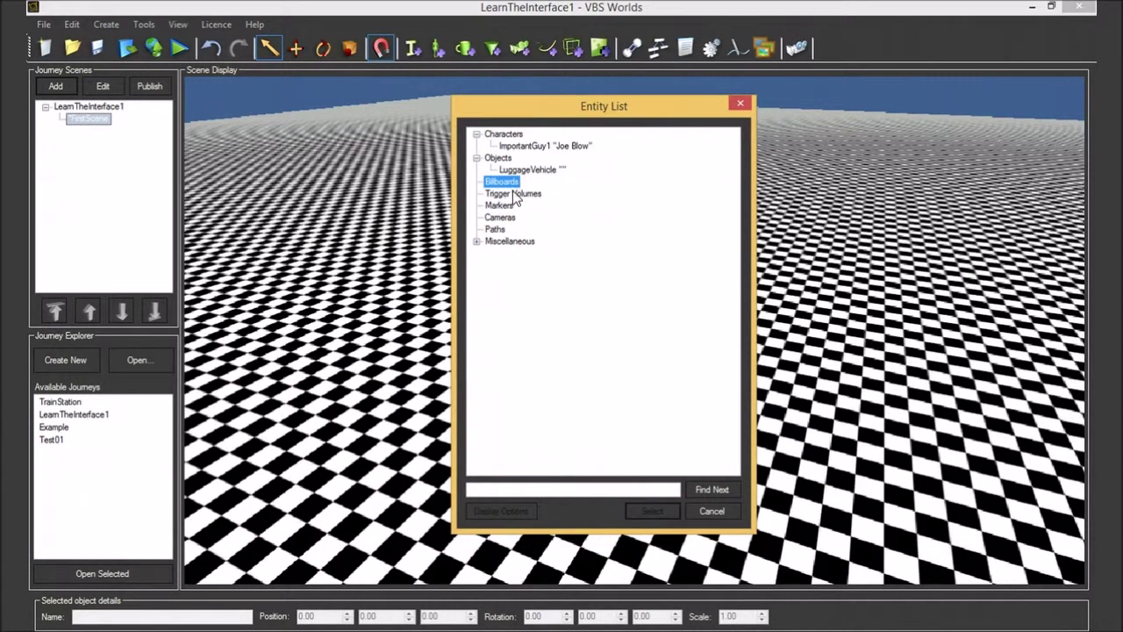
left_click(512, 194)
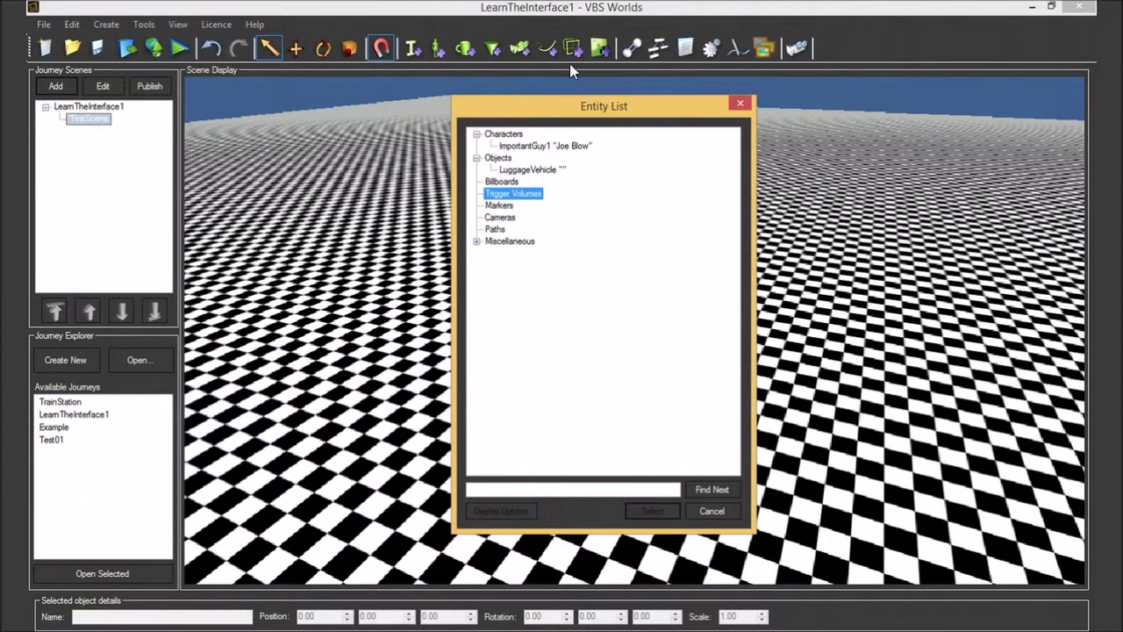
left_click(711, 511)
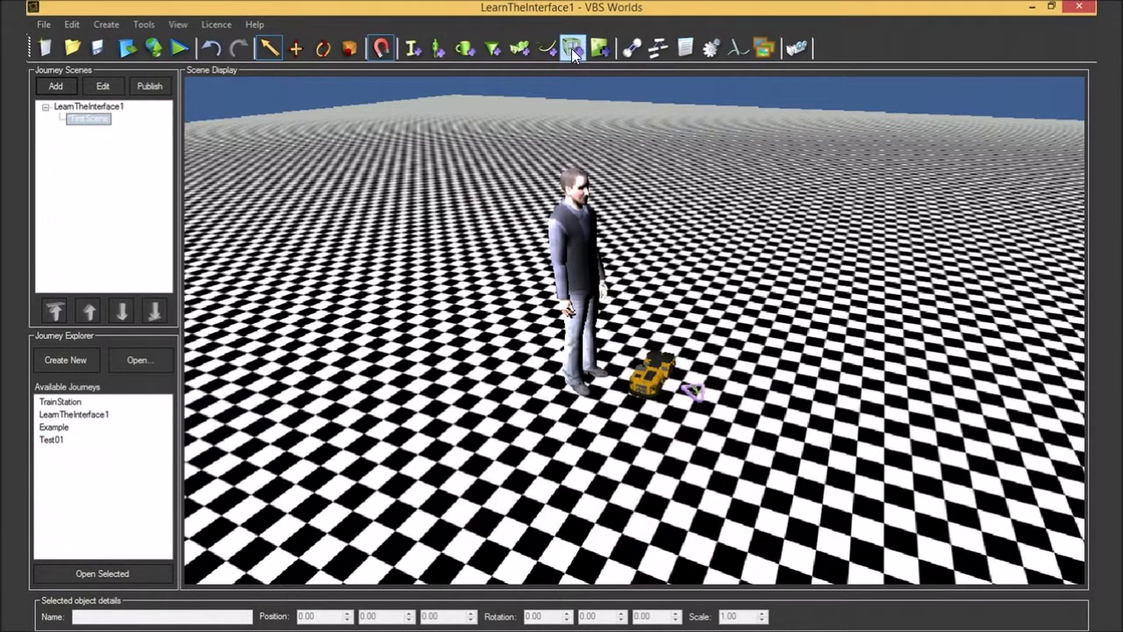
Open the Entity List and go through the Trigger Volumes, Markers, Cameras, Paths and Miscellaneous categories.
left_click(679, 53)
left_click(483, 198)
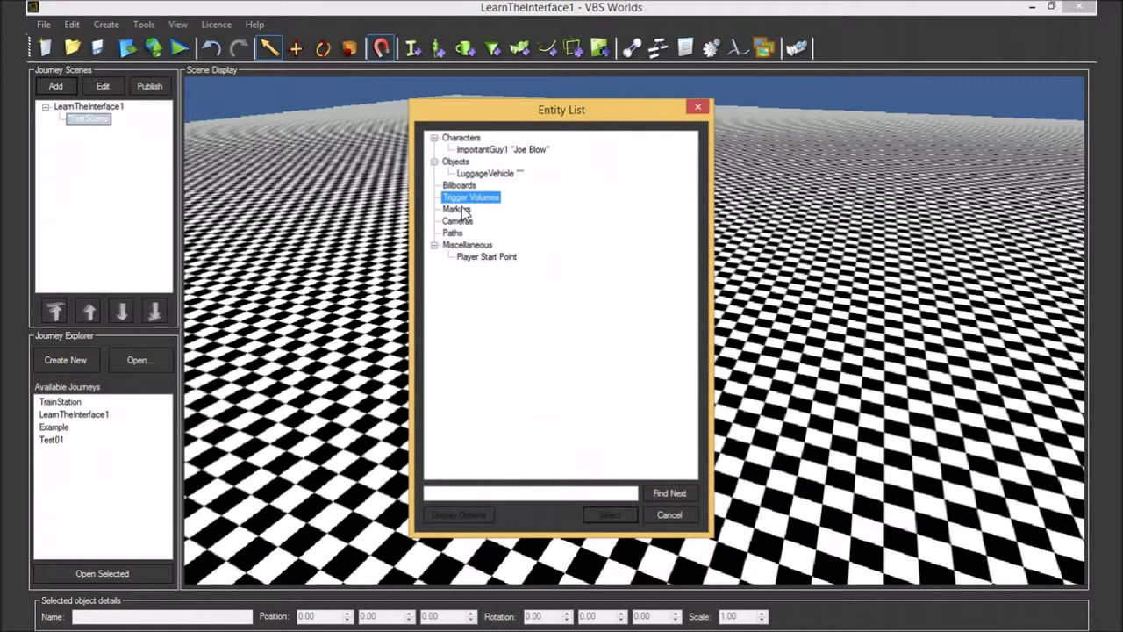
left_click(460, 209)
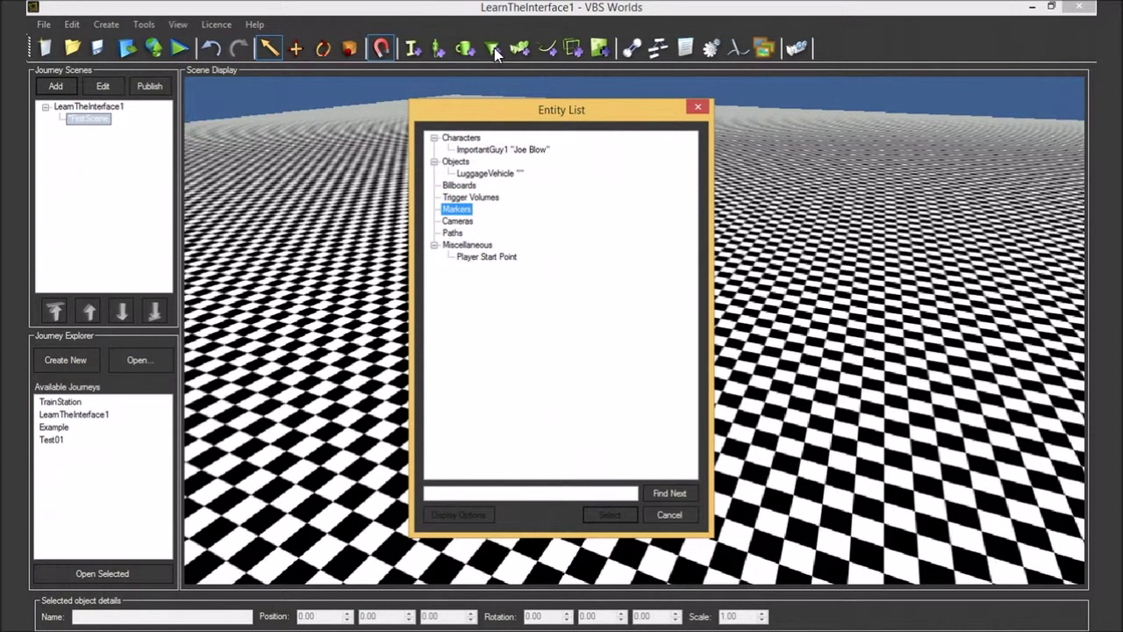
left_click(460, 221)
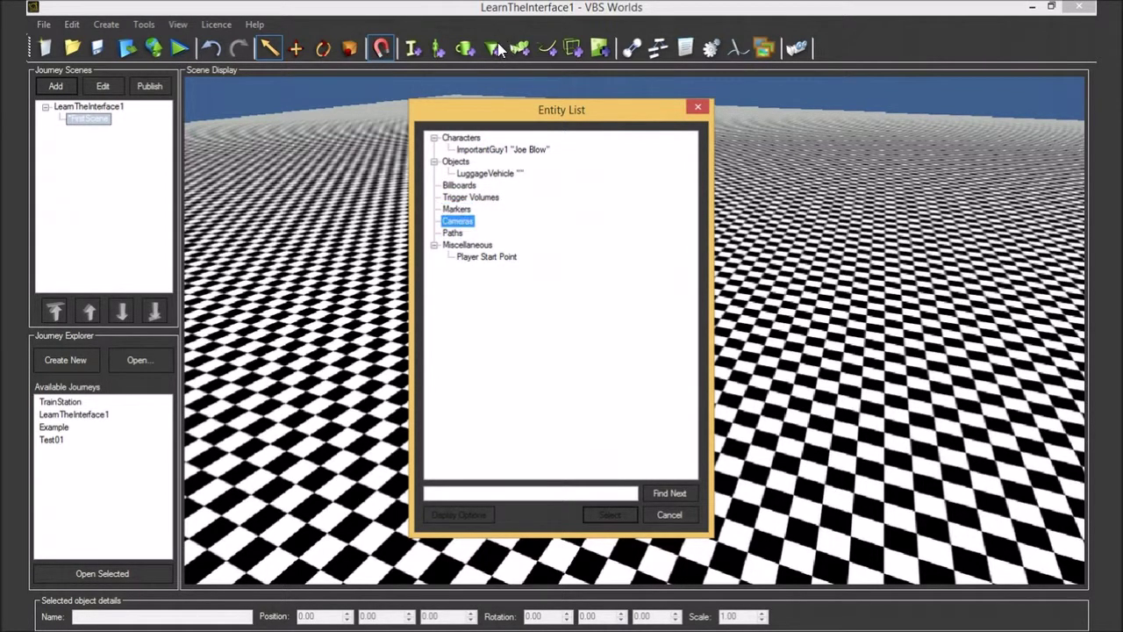
left_click(451, 233)
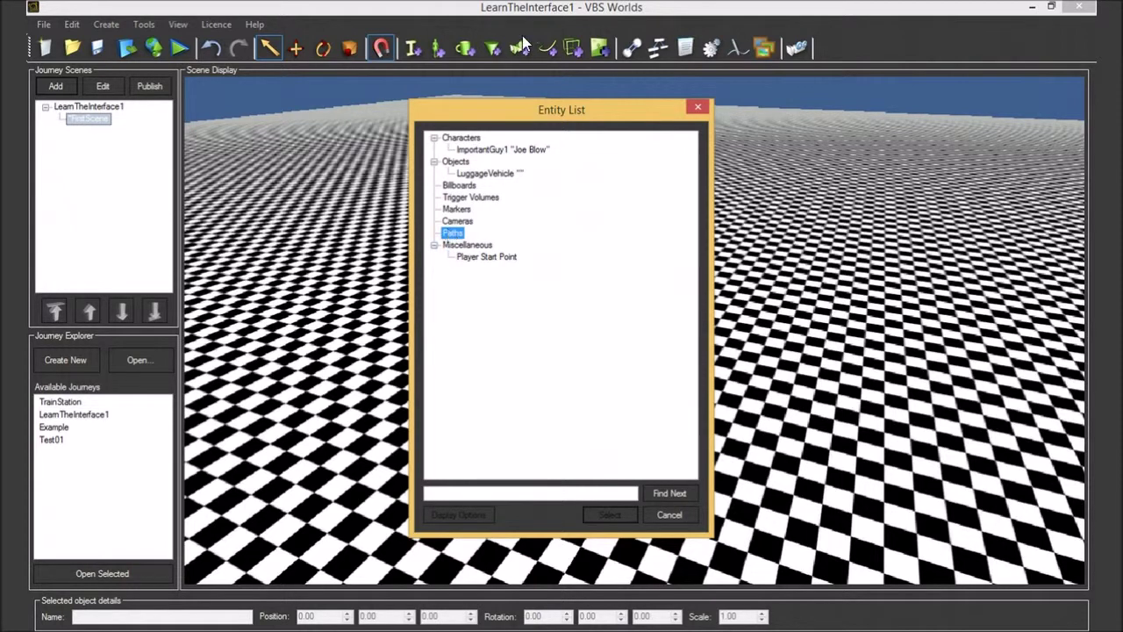
left_click(467, 245)
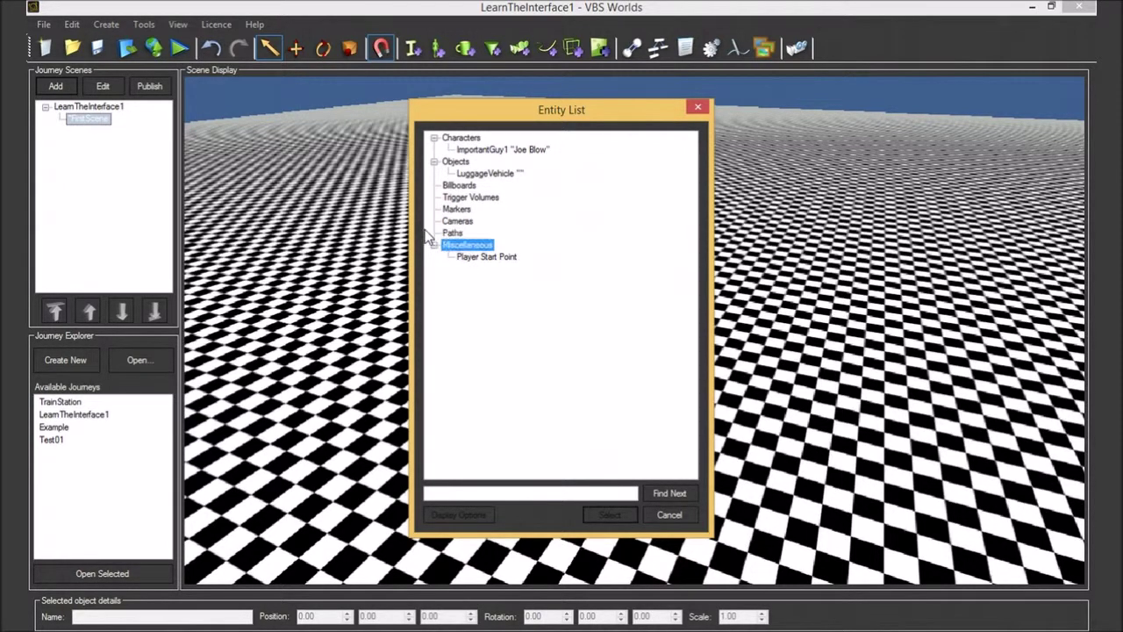
Choose the Player Start Point and then the LuggageVehicle from the Entity List to locate each one in the scene.
left_click(495, 256)
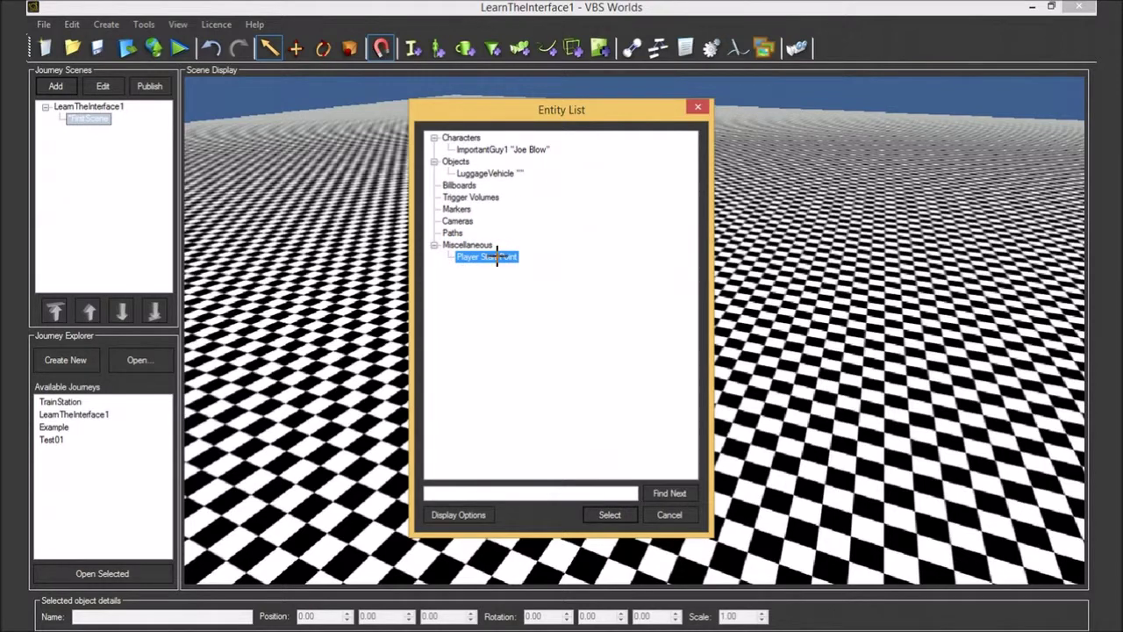
double_click(497, 256)
scroll(666, 356, "down", 3)
scroll(666, 356, "up", 6)
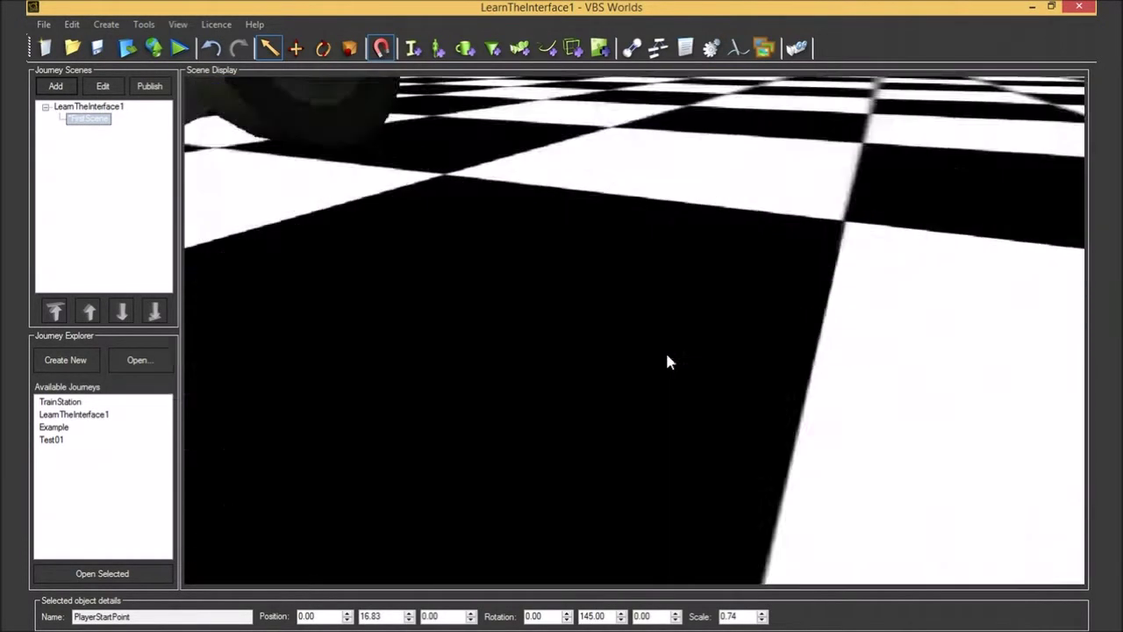
scroll(666, 356, "down", 6)
scroll(664, 353, "up", 5)
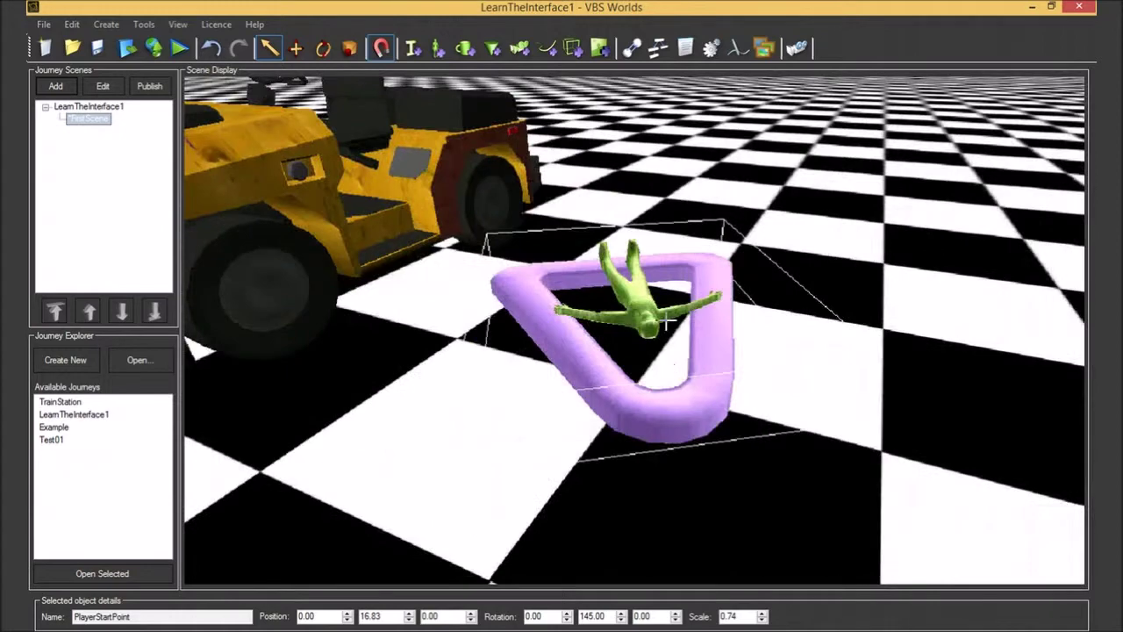
left_click(657, 49)
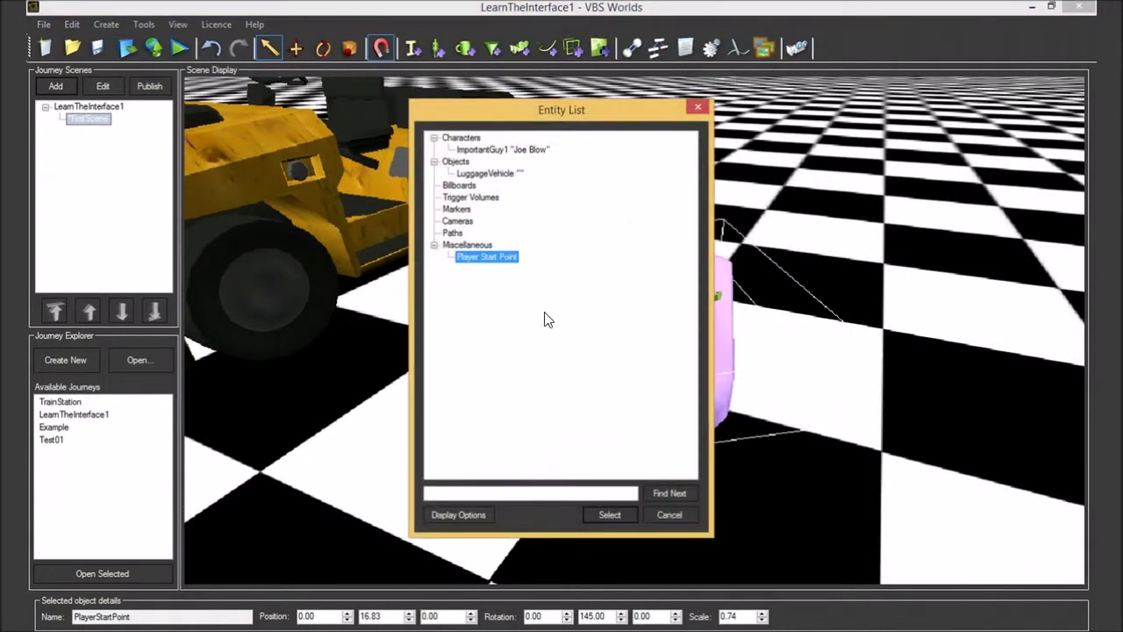
double_click(489, 174)
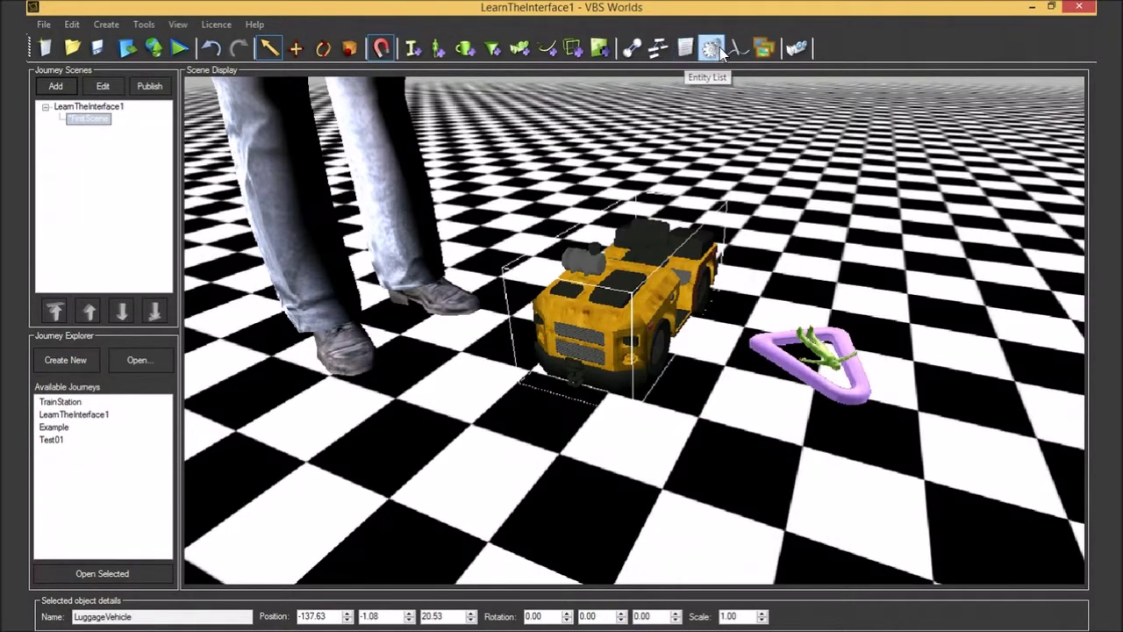
Open the Scene Settings and look through the VBS and TW environment models.
left_click(685, 49)
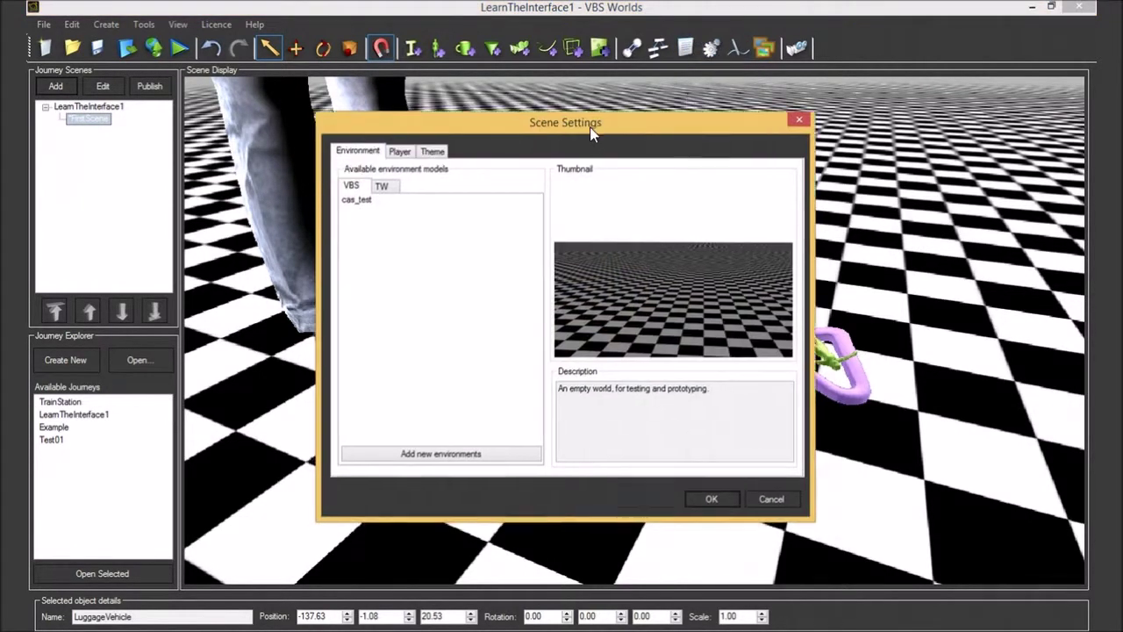
left_click_drag(589, 126, 628, 136)
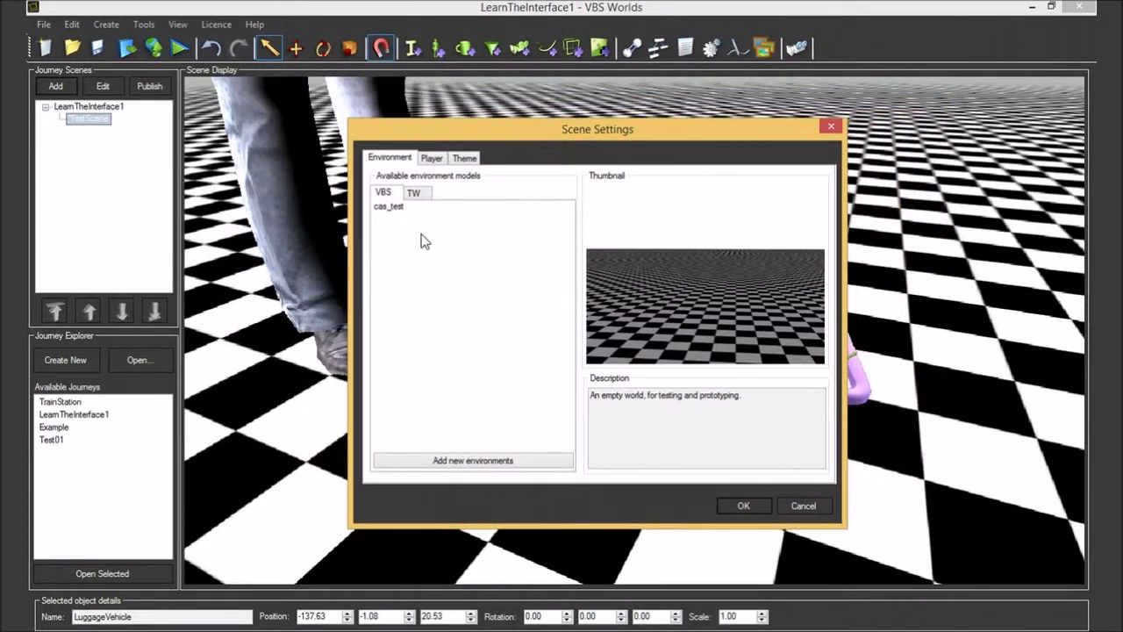
left_click(432, 300)
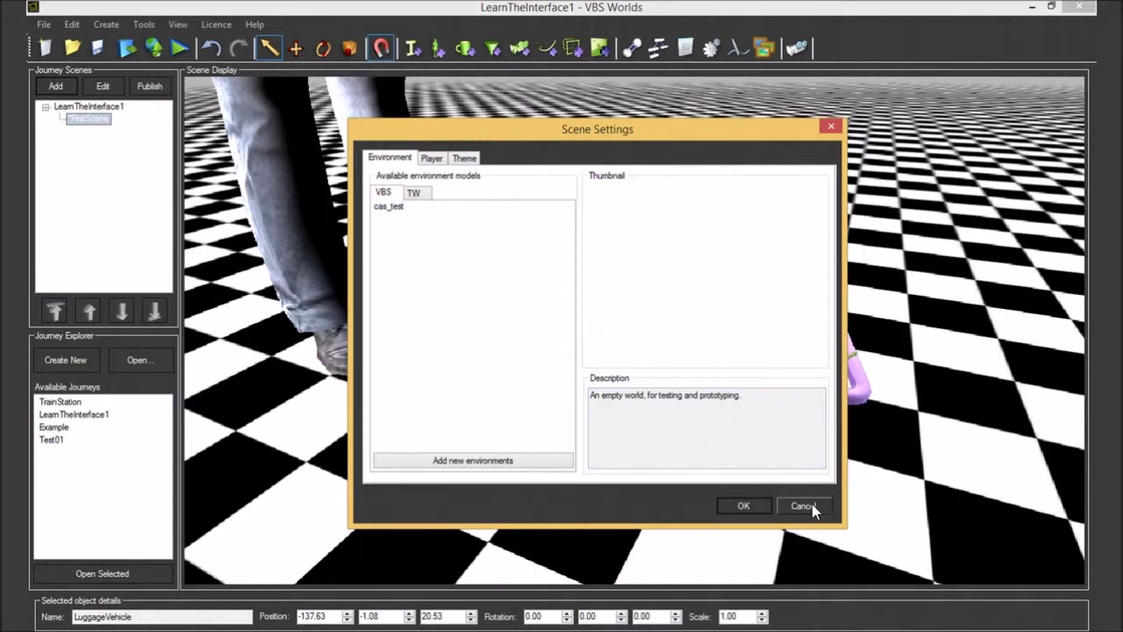
left_click(405, 206)
left_click(414, 193)
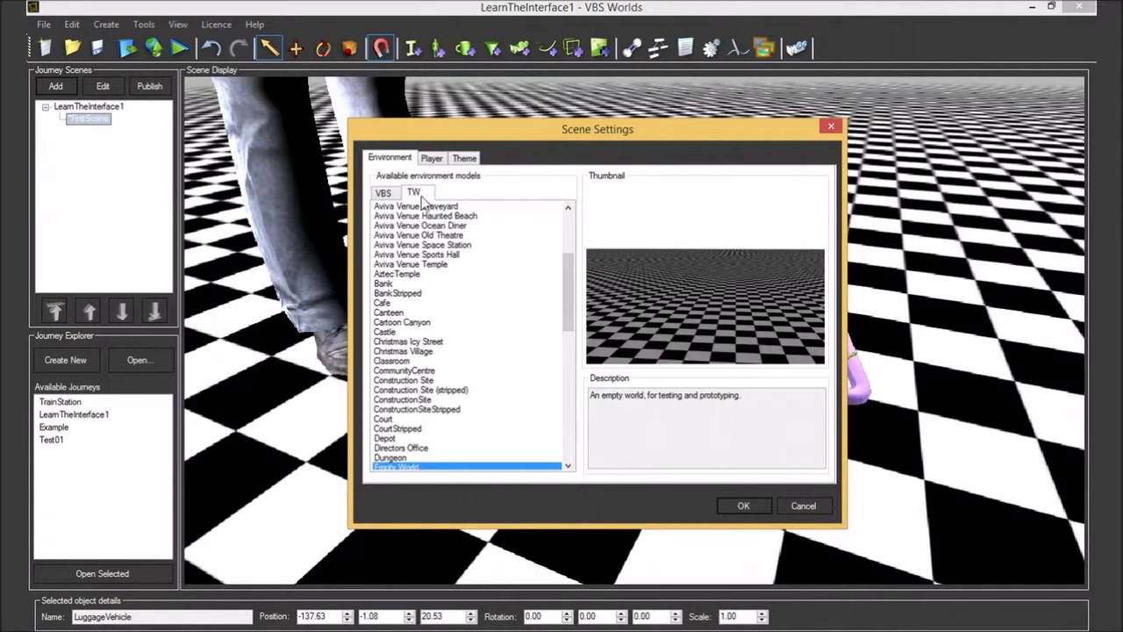
Preview several TW environments, set the scene to Aviva Venue Space Station and accept saving the current scene.
left_click(425, 254)
left_click(437, 264)
left_click(434, 304)
left_click(455, 360)
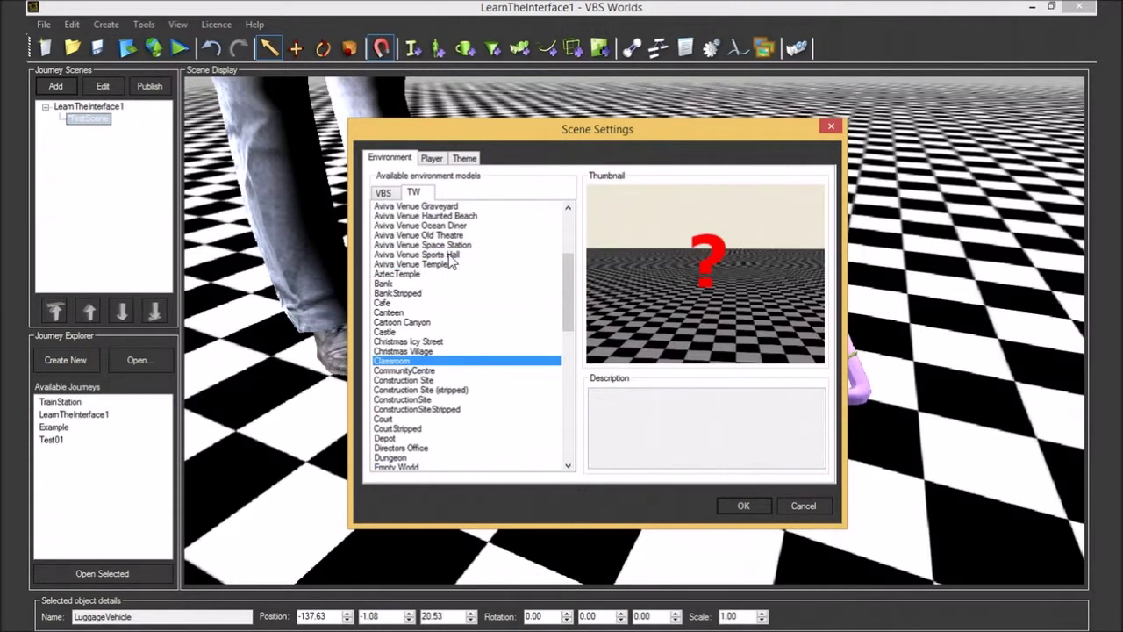
left_click(452, 246)
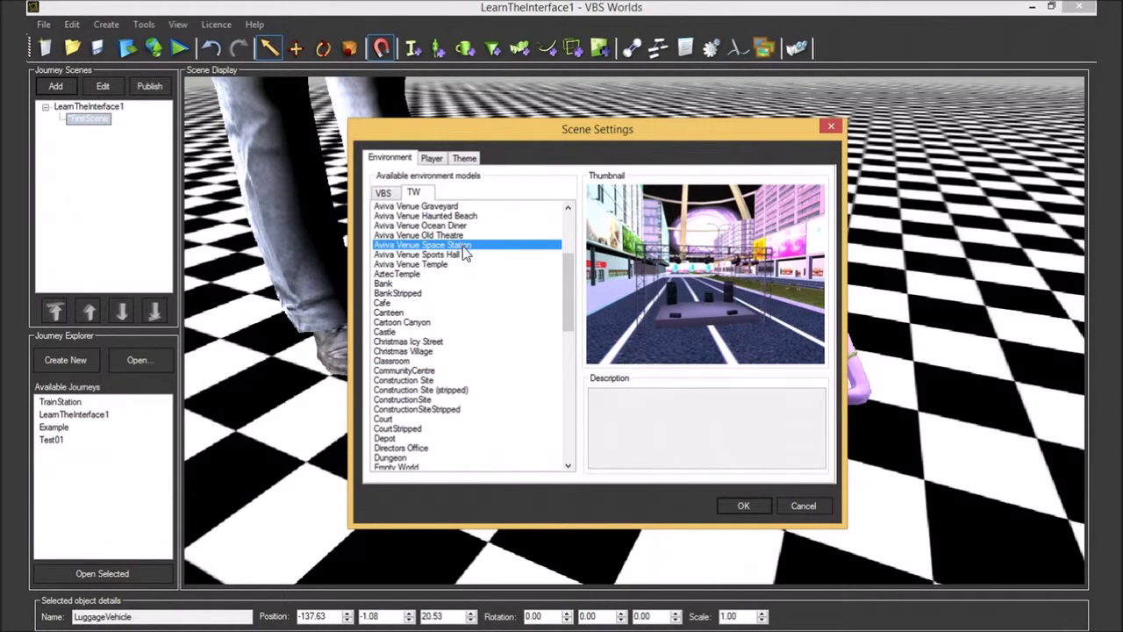
left_click(741, 506)
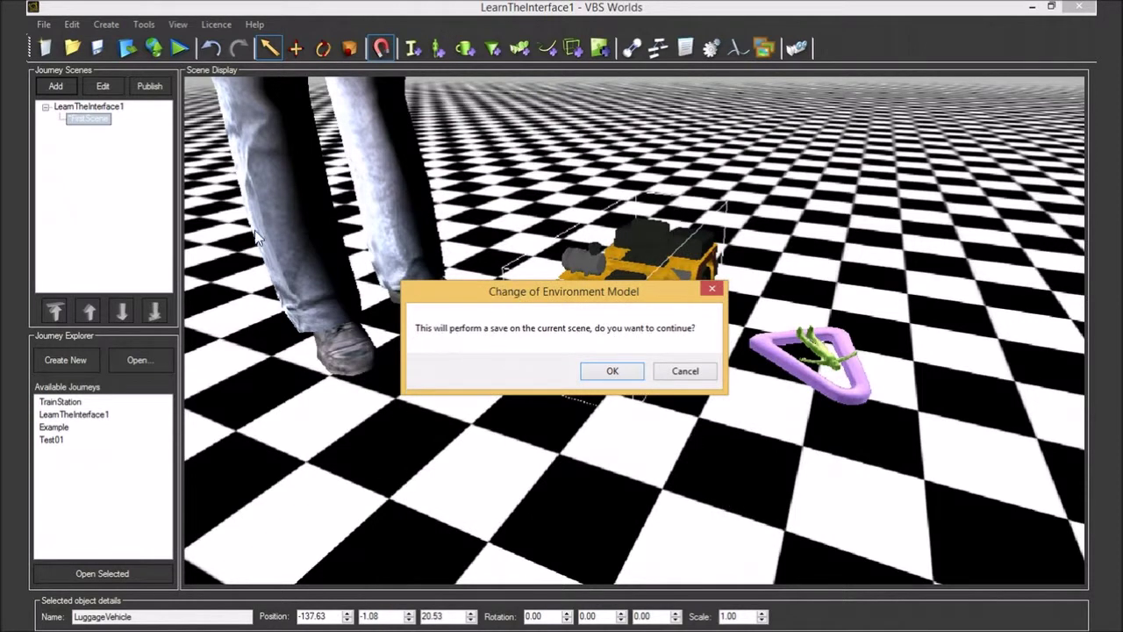
left_click(612, 371)
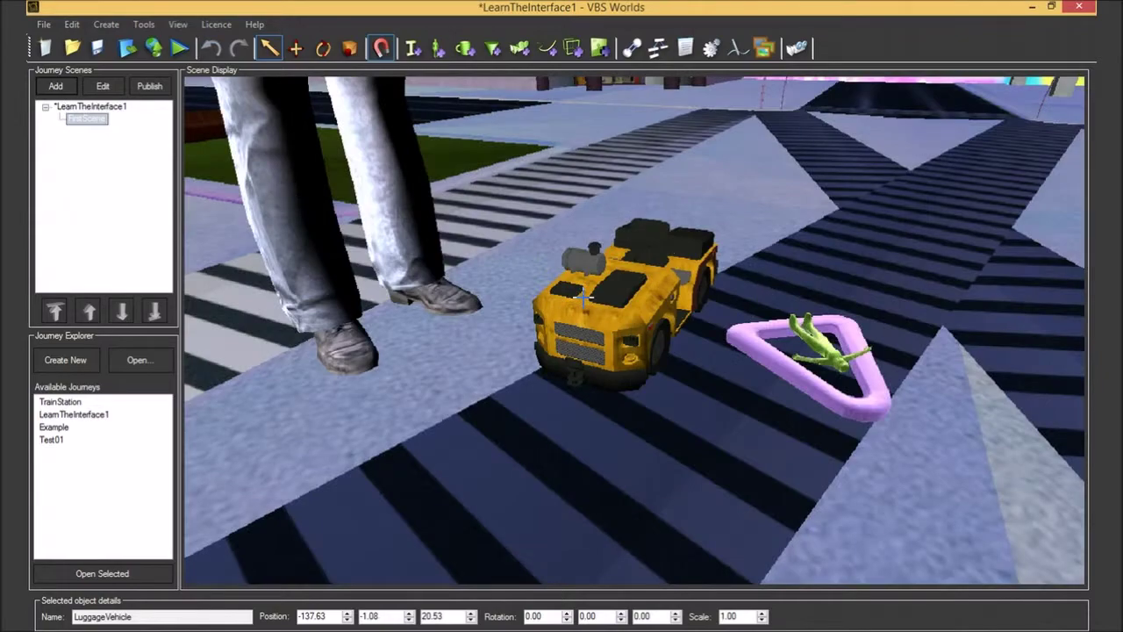
Look around the street environment surrounding the character, LuggageVehicle and player start point.
scroll(686, 282, "down", 3)
scroll(693, 276, "down", 5)
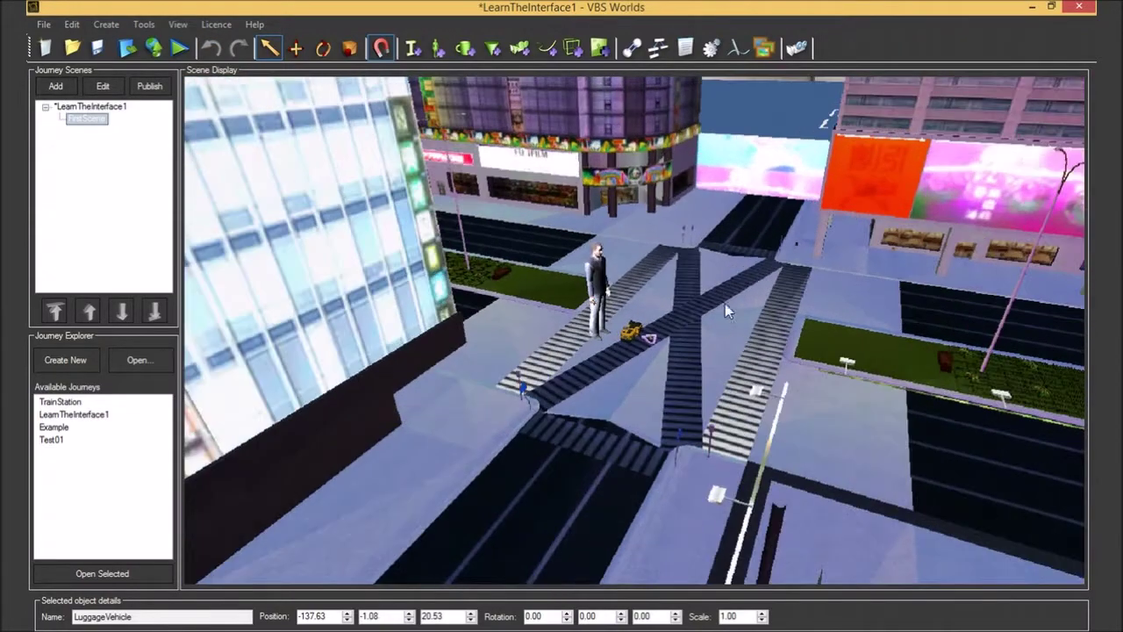
middle_click_drag(823, 382, 938, 414)
scroll(845, 375, "up", 4)
middle_click_drag(845, 376, 753, 272)
middle_click_drag(727, 308, 554, 445)
scroll(657, 291, "up", 4)
middle_click_drag(695, 281, 607, 304)
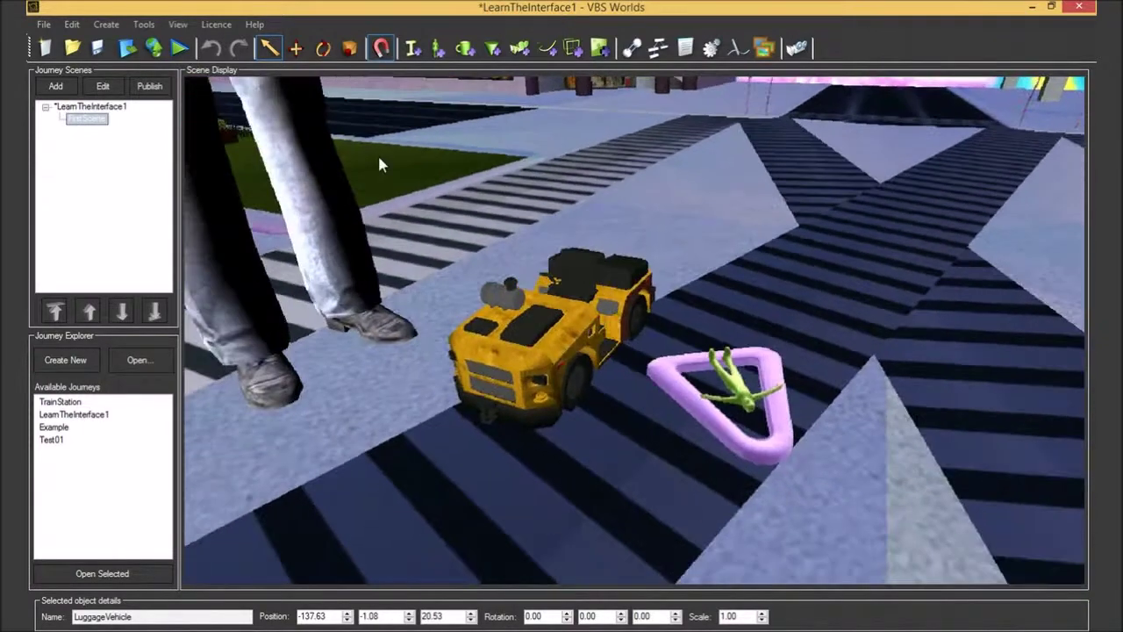
Set the scene's player character to the first Alien model in the TW collection.
left_click(709, 48)
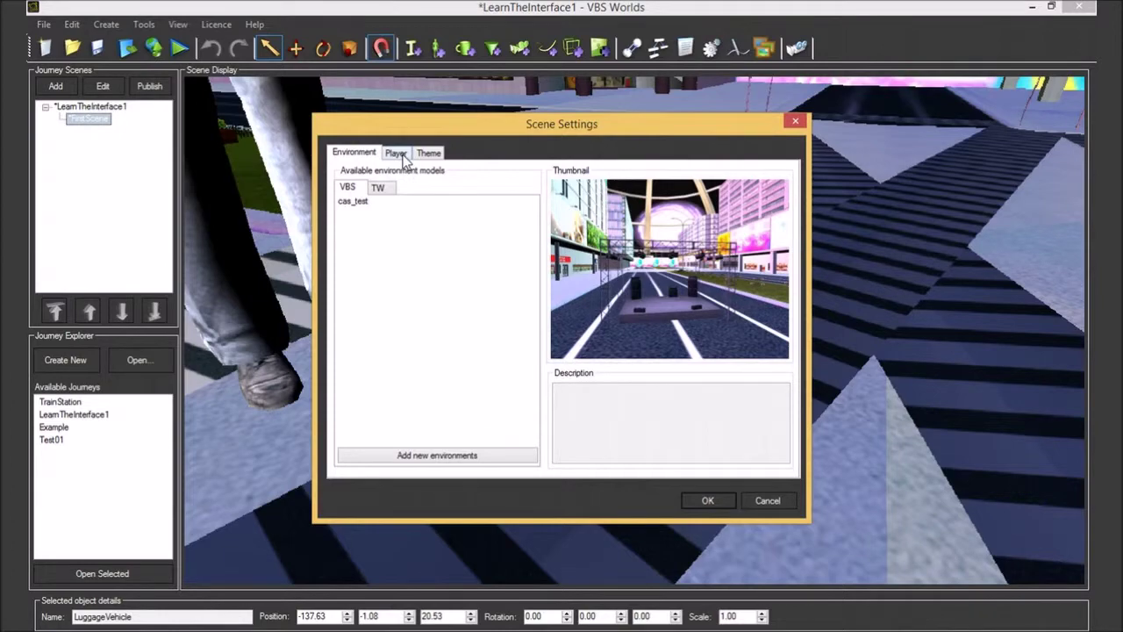
left_click(397, 154)
left_click(385, 188)
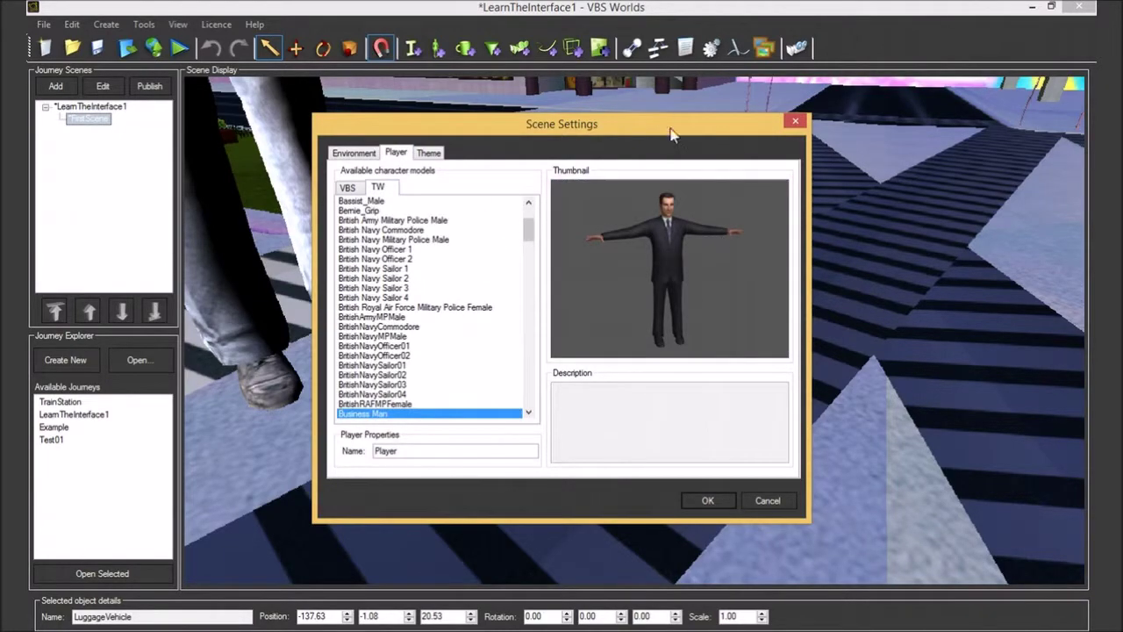
left_click_drag(670, 133, 772, 121)
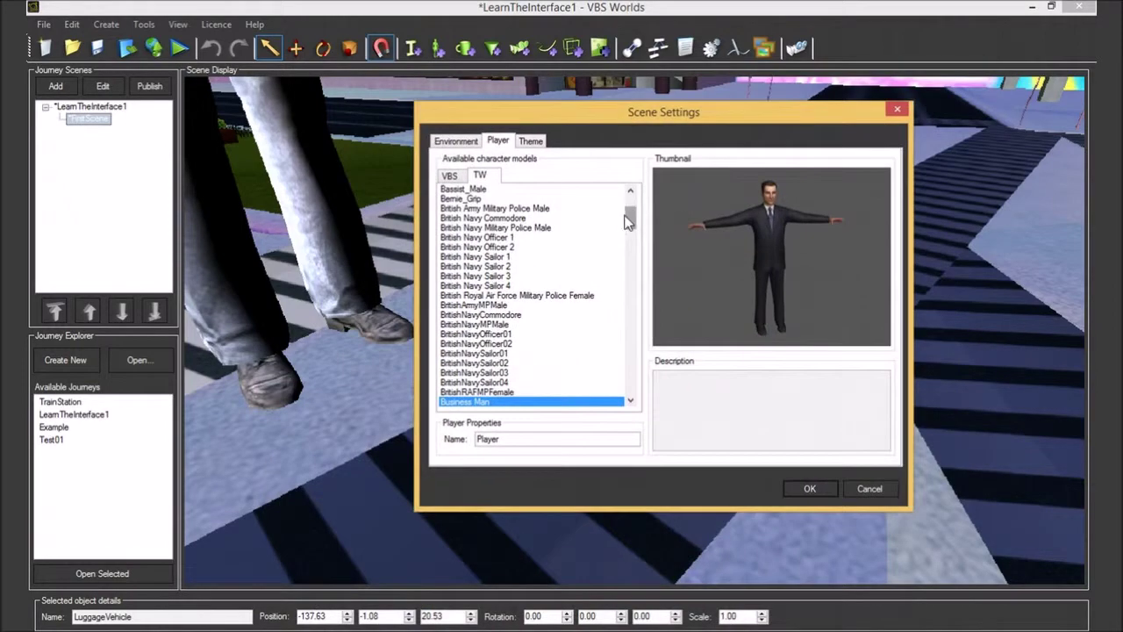
left_click_drag(628, 221, 631, 194)
left_click(445, 199)
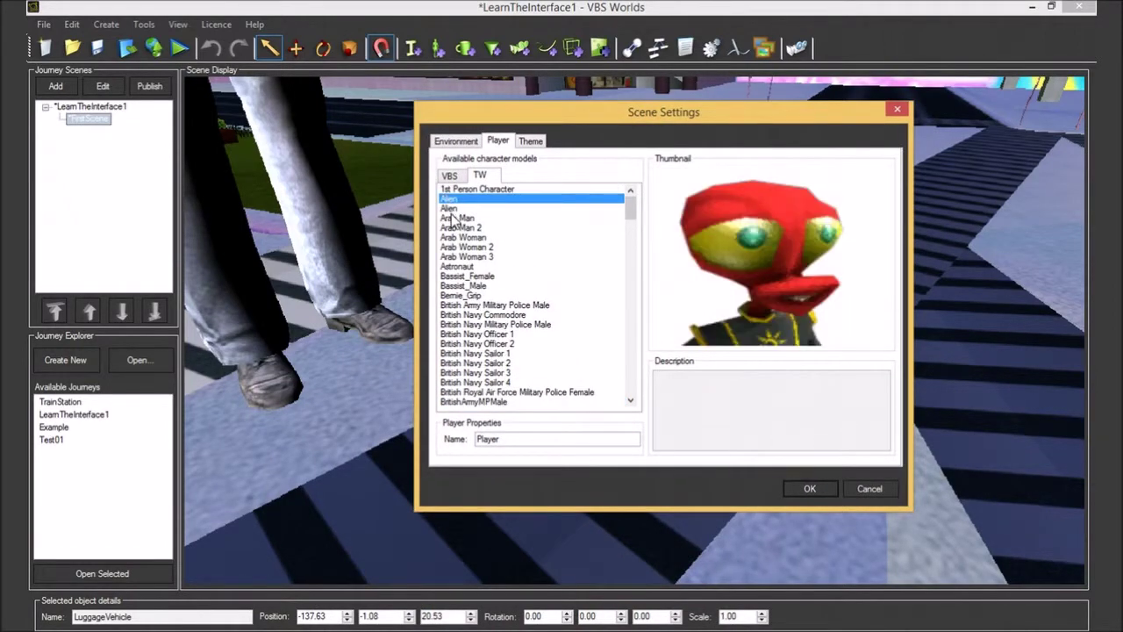
left_click(808, 488)
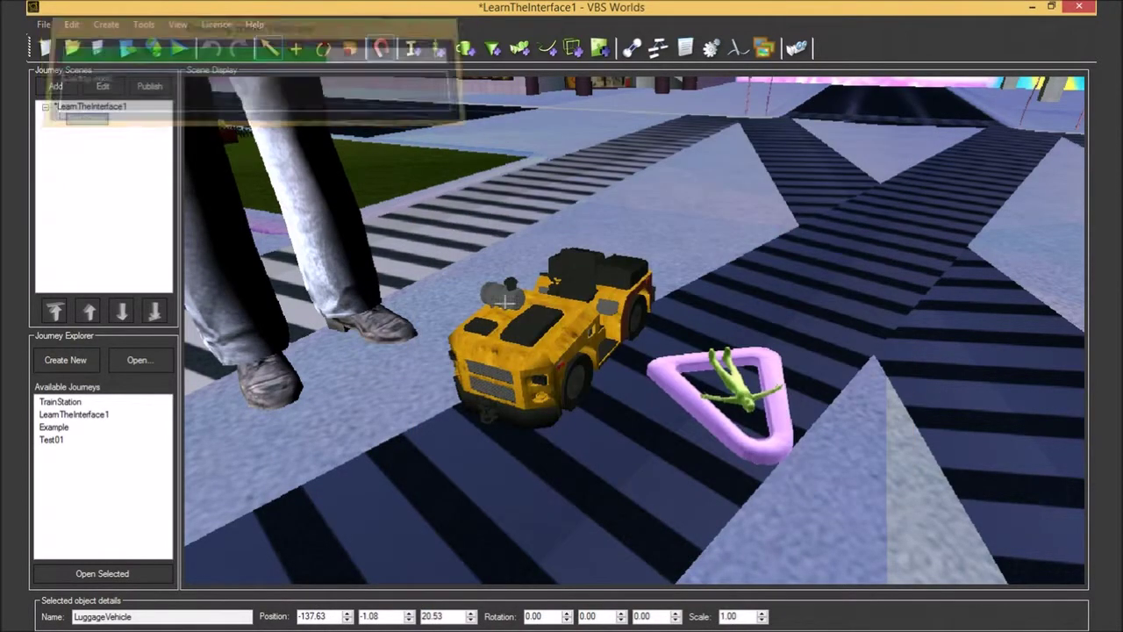
Review the theme layout options in the Scene Settings and close them with the journey defaults kept.
left_click(735, 49)
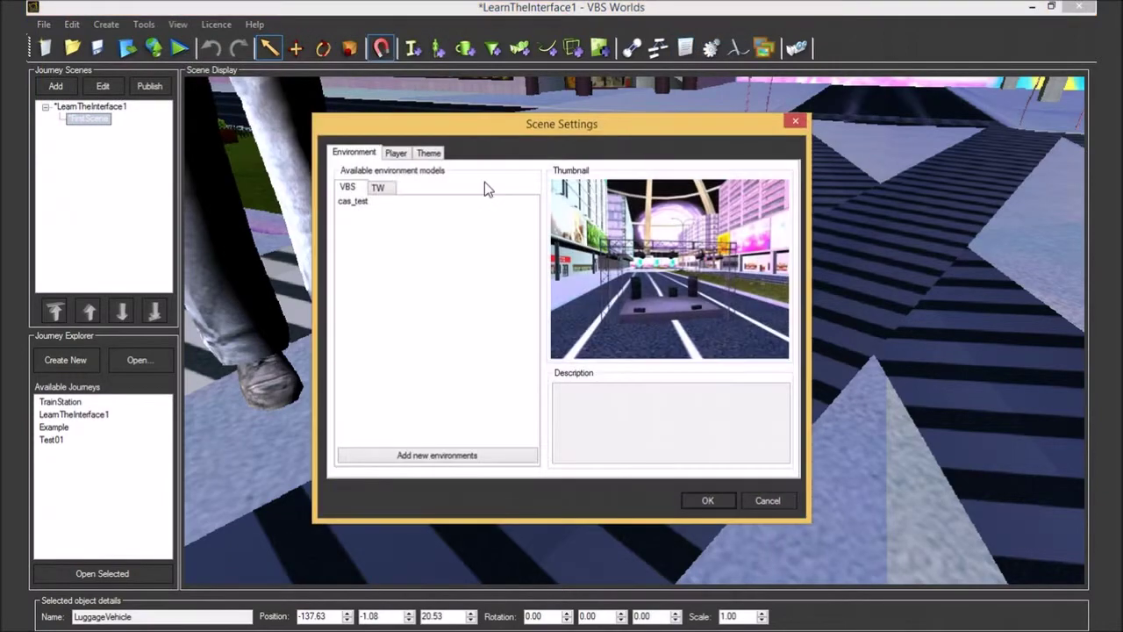
left_click(429, 153)
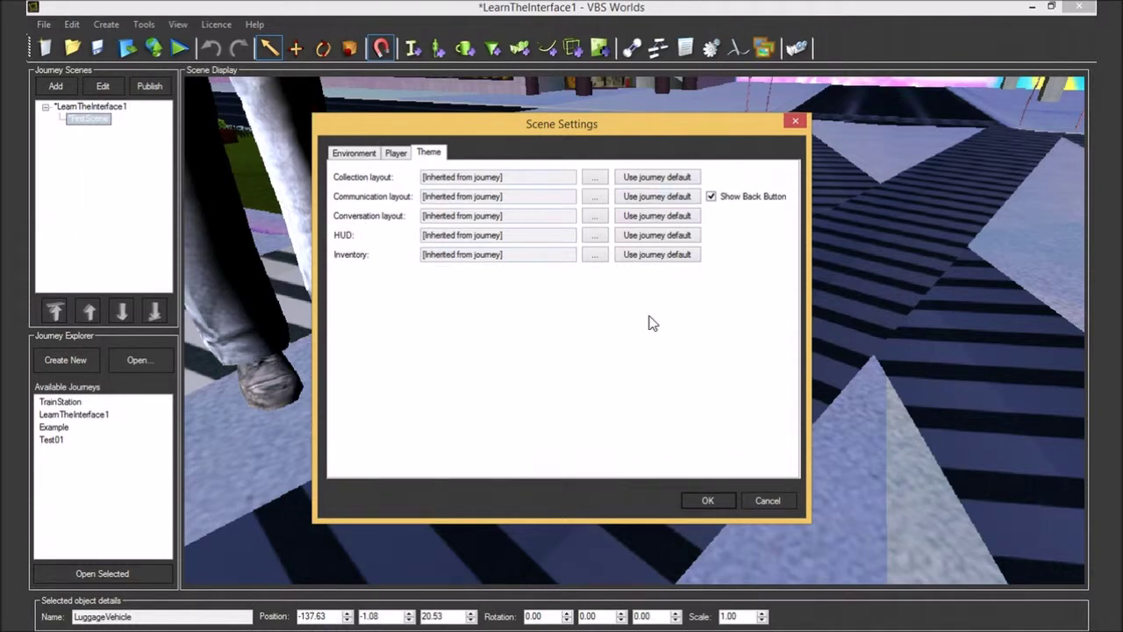
left_click(705, 501)
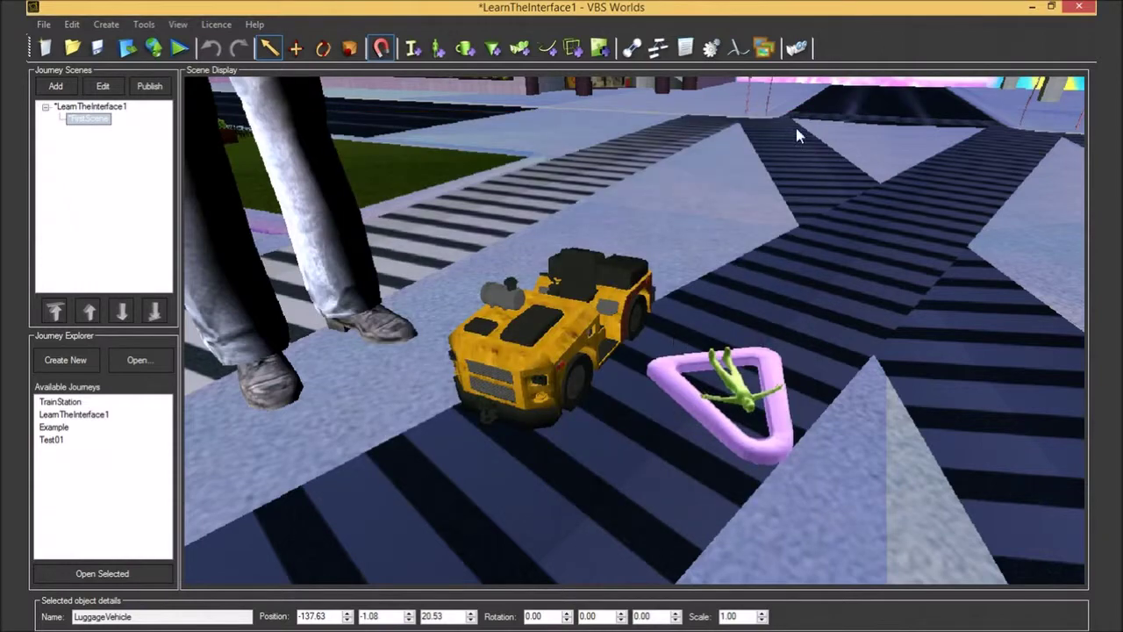
left_click(711, 49)
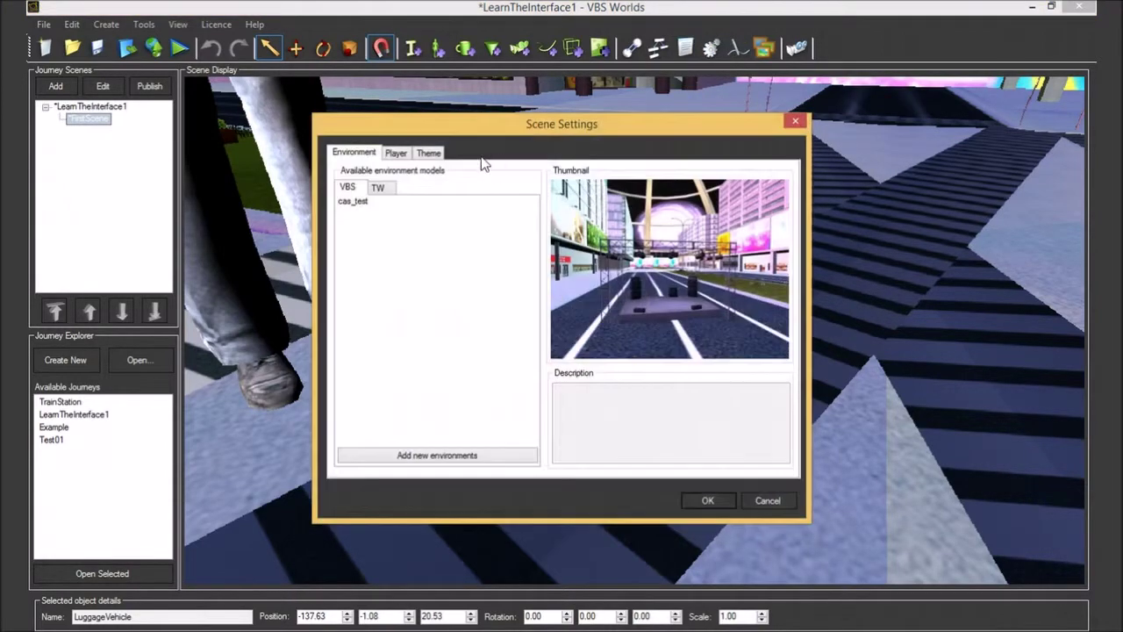
left_click(428, 153)
left_click(704, 499)
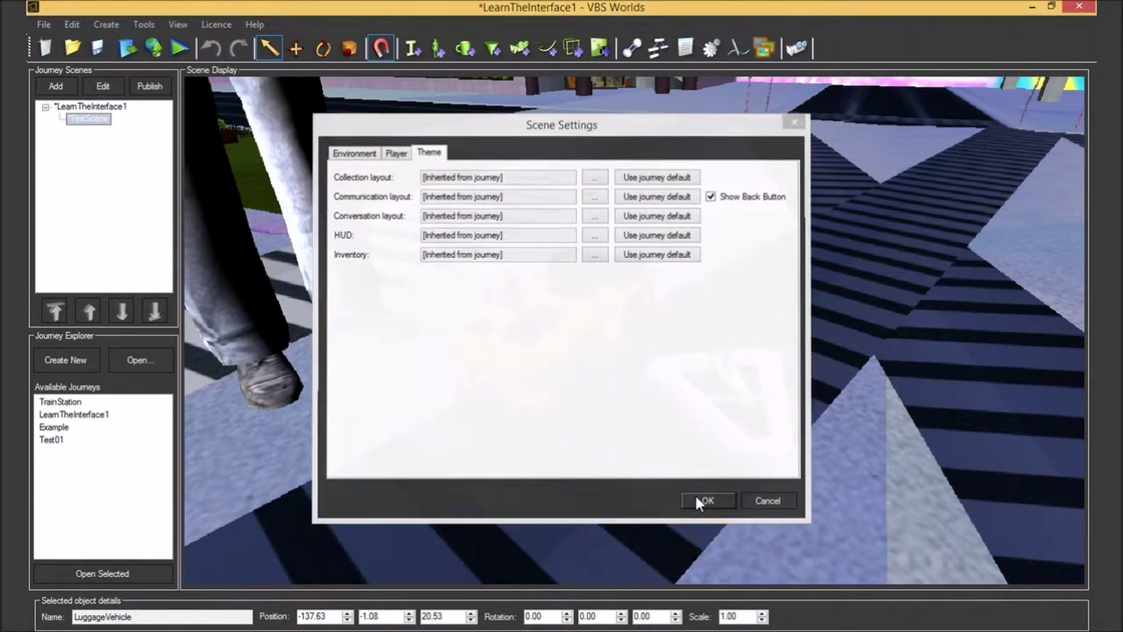
Examine the CurrentScore, GameTimer and PlayerLives variables in the Variable Editor and close it.
left_click(737, 54)
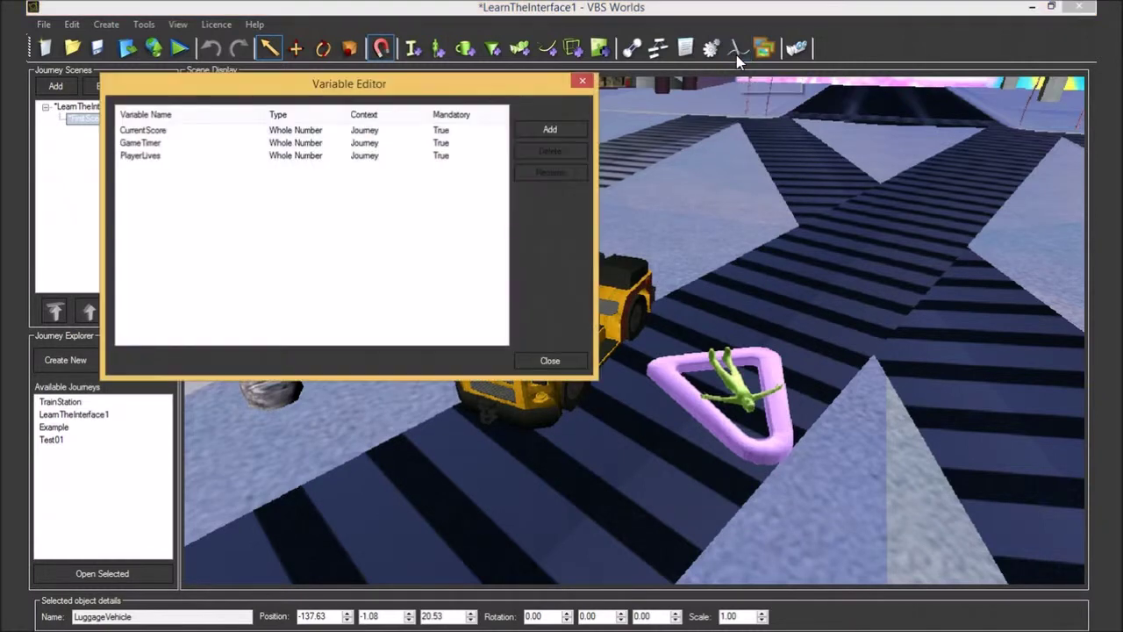
left_click_drag(196, 211, 122, 114)
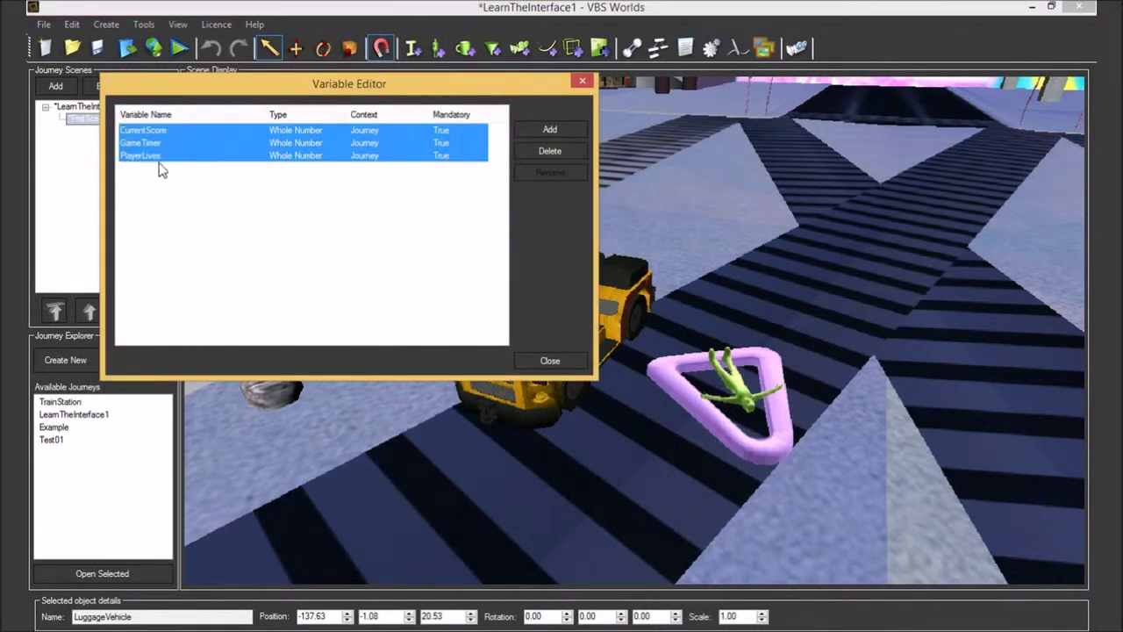
left_click(161, 164)
left_click(158, 131)
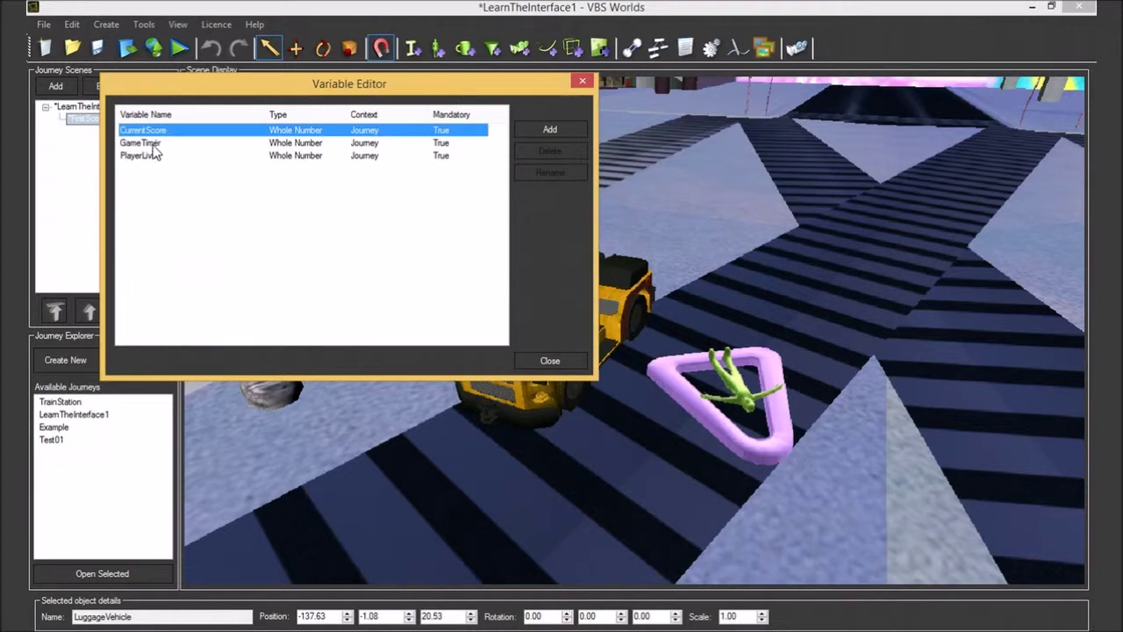
left_click(158, 143)
left_click(160, 158)
left_click_drag(240, 211, 183, 163)
left_click(336, 281)
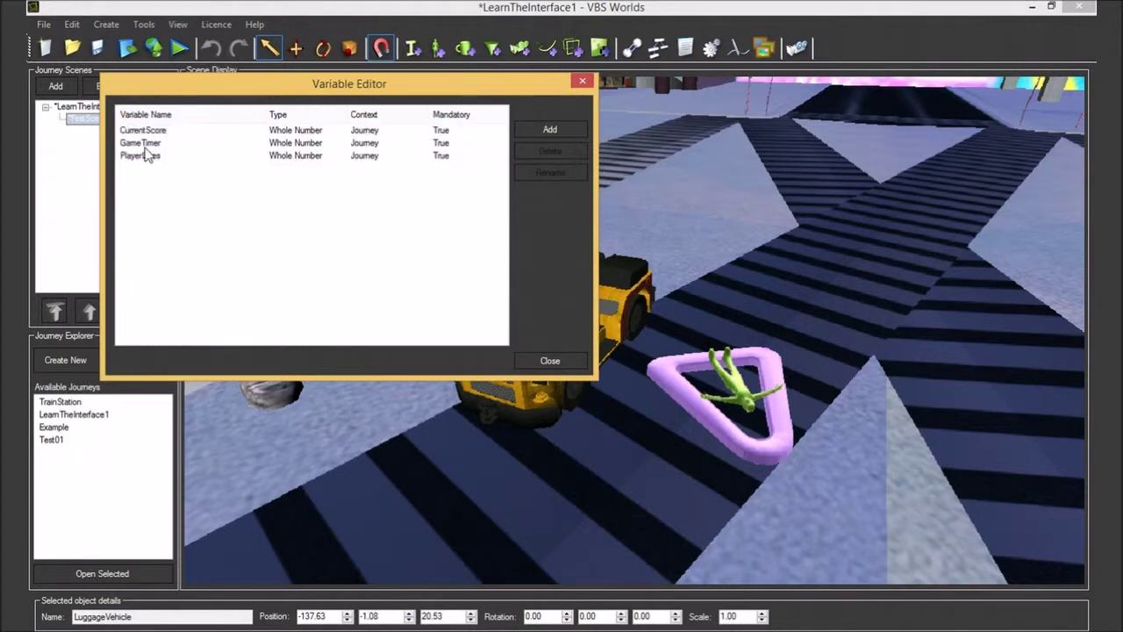
left_click_drag(165, 205, 200, 227)
left_click(548, 360)
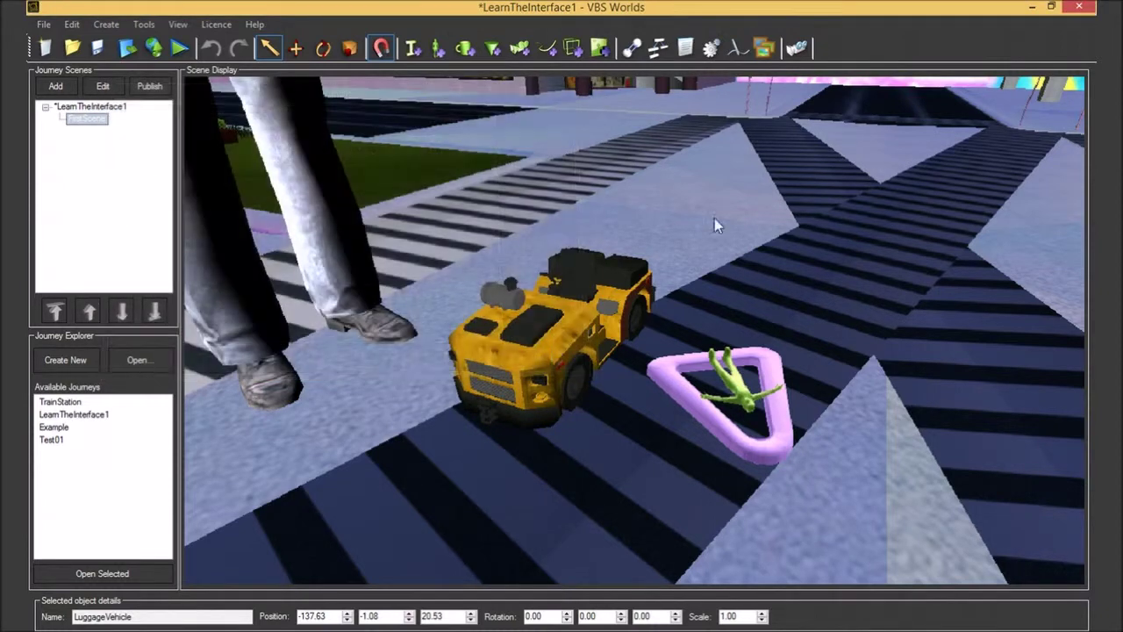
Create a centred 2D entity of type Square named Square with Scale X 3.00, and close the 2D entity editor.
left_click(764, 48)
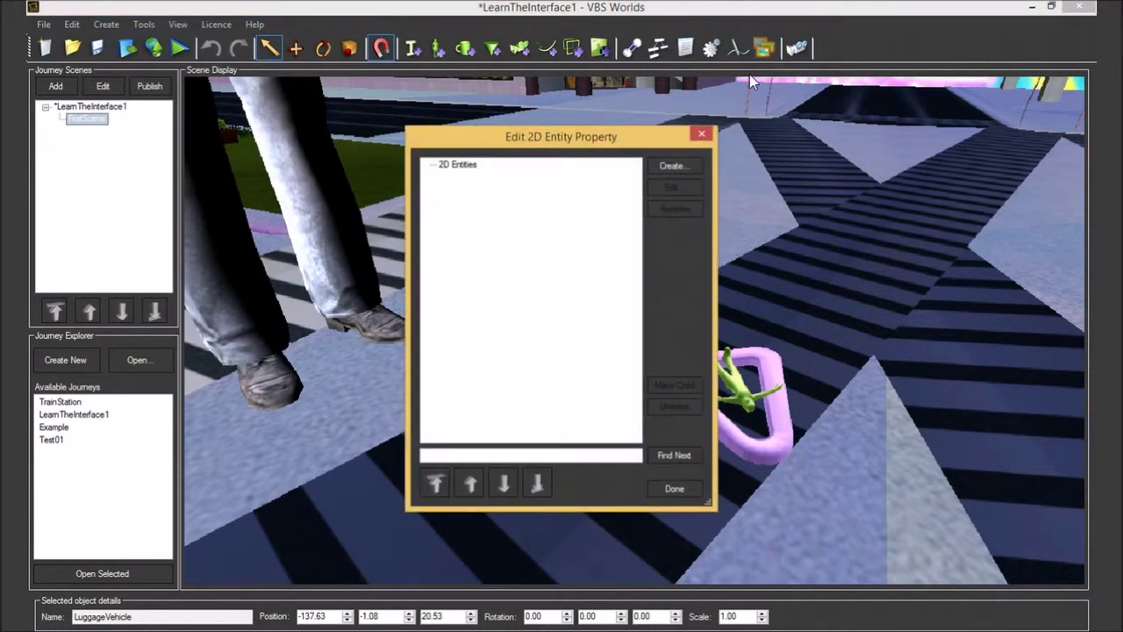
left_click_drag(627, 140, 657, 160)
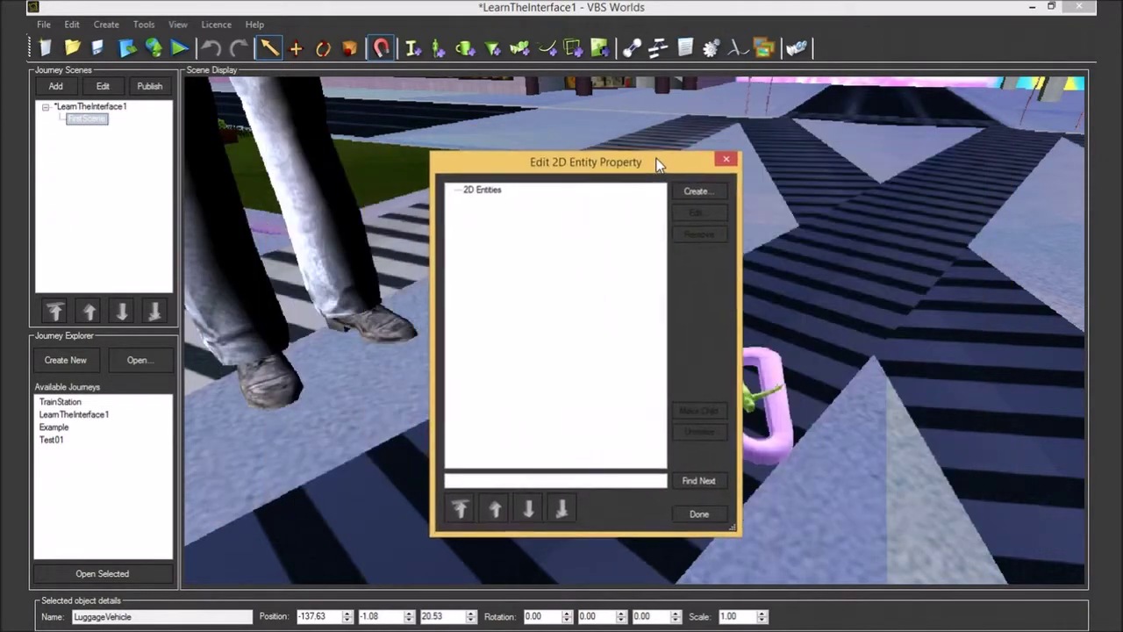
left_click_drag(277, 214, 48, 219)
type("Square")
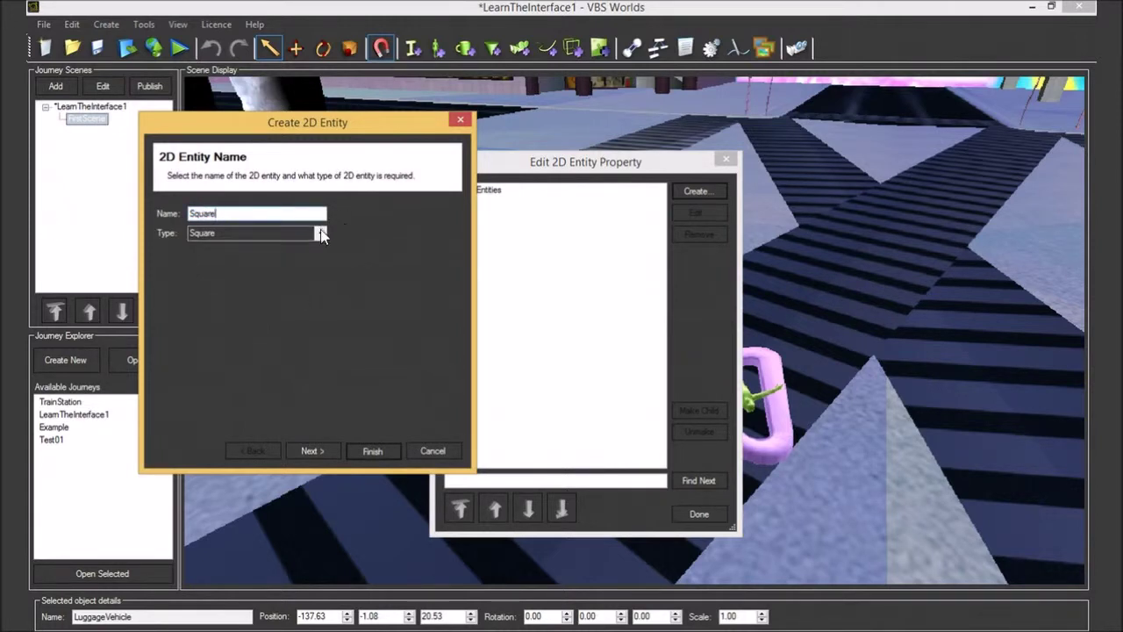
left_click(307, 450)
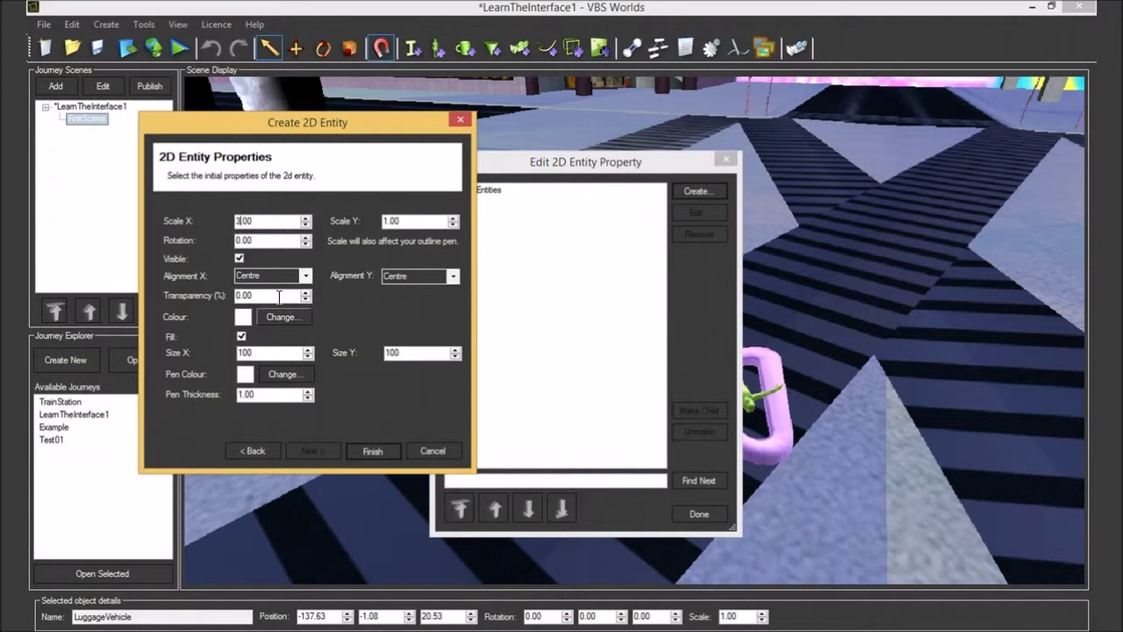
left_click(298, 275)
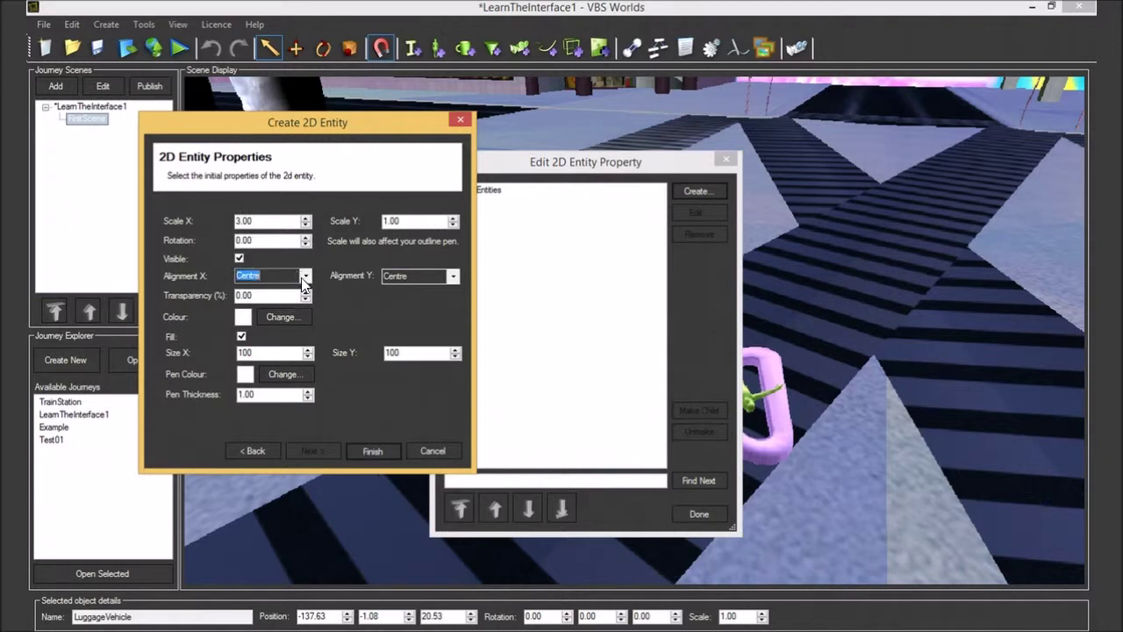
left_click(372, 451)
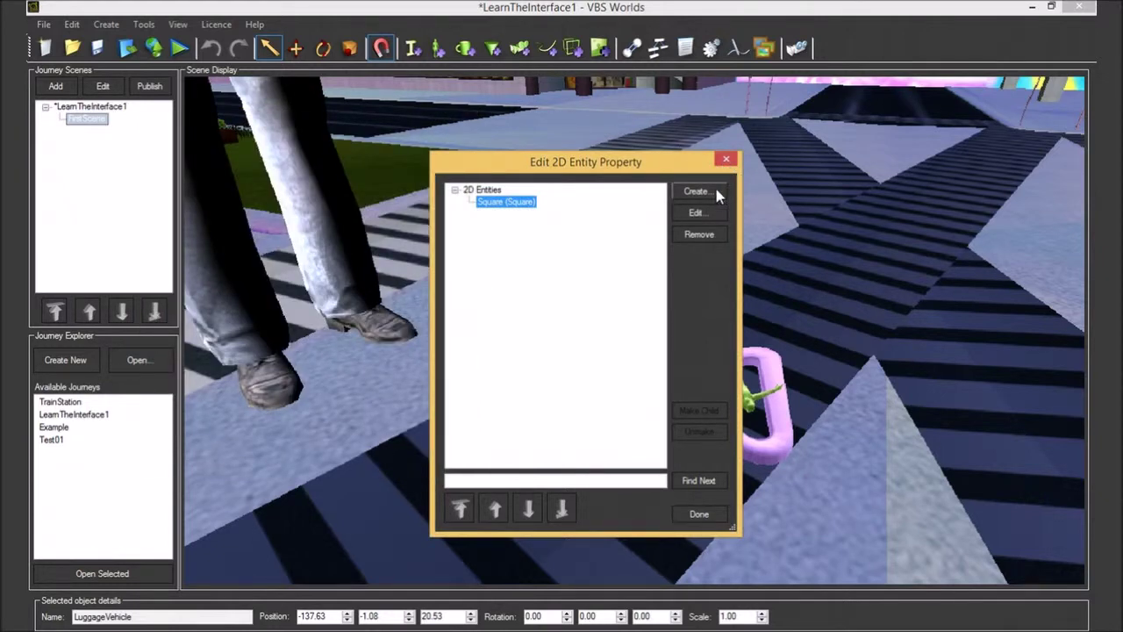
left_click(723, 160)
Publish FirstScene and run the journey in the player.
left_click(149, 86)
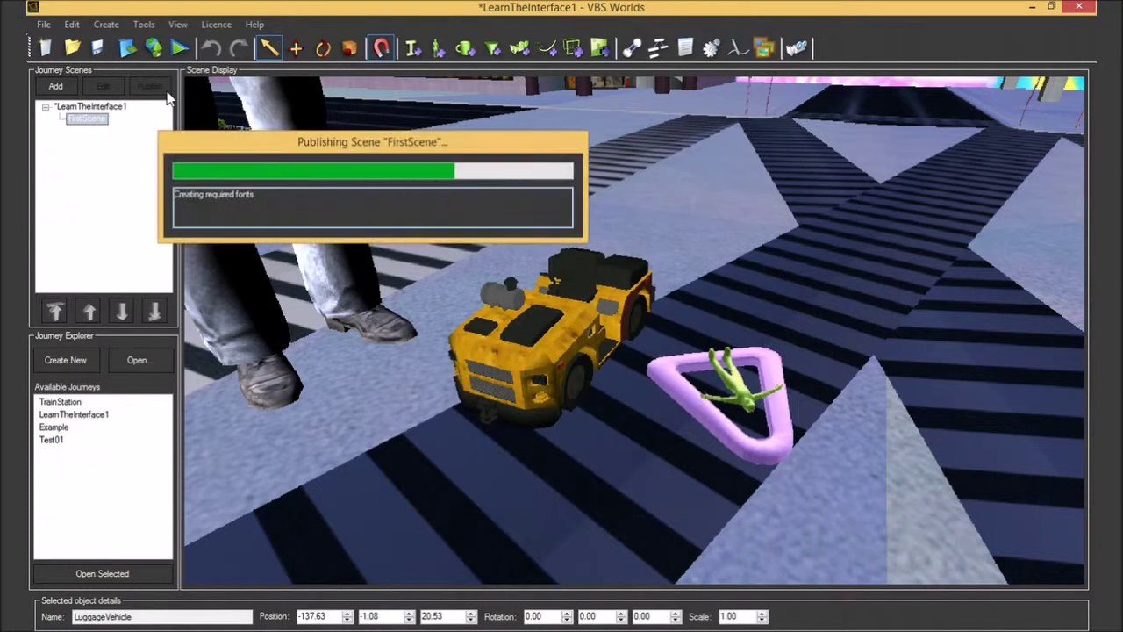
left_click(133, 52)
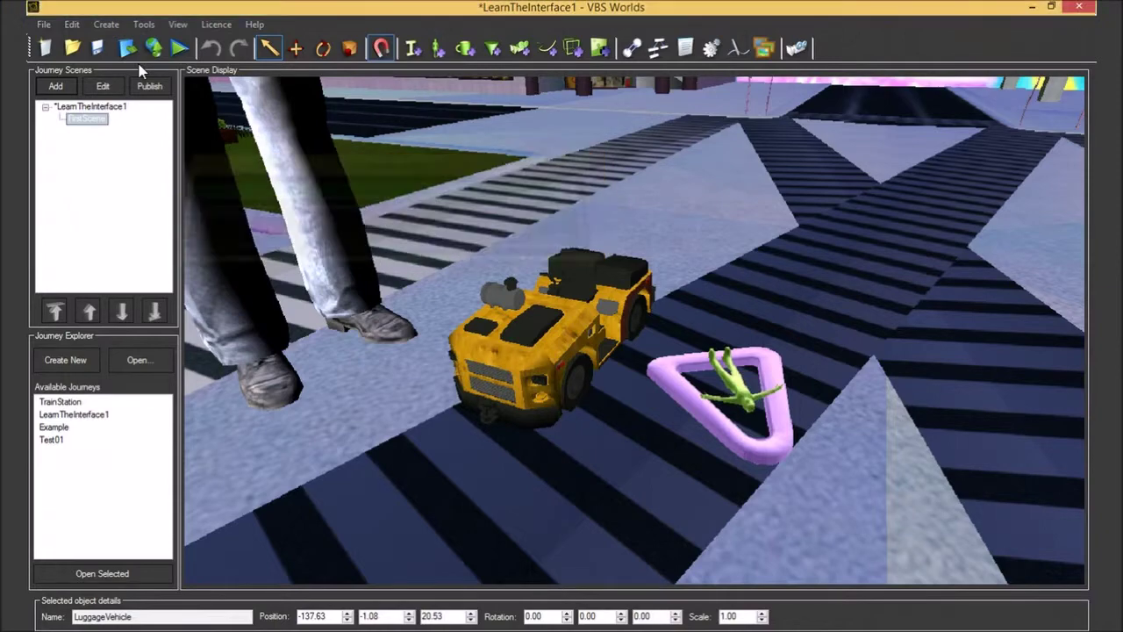
left_click(178, 50)
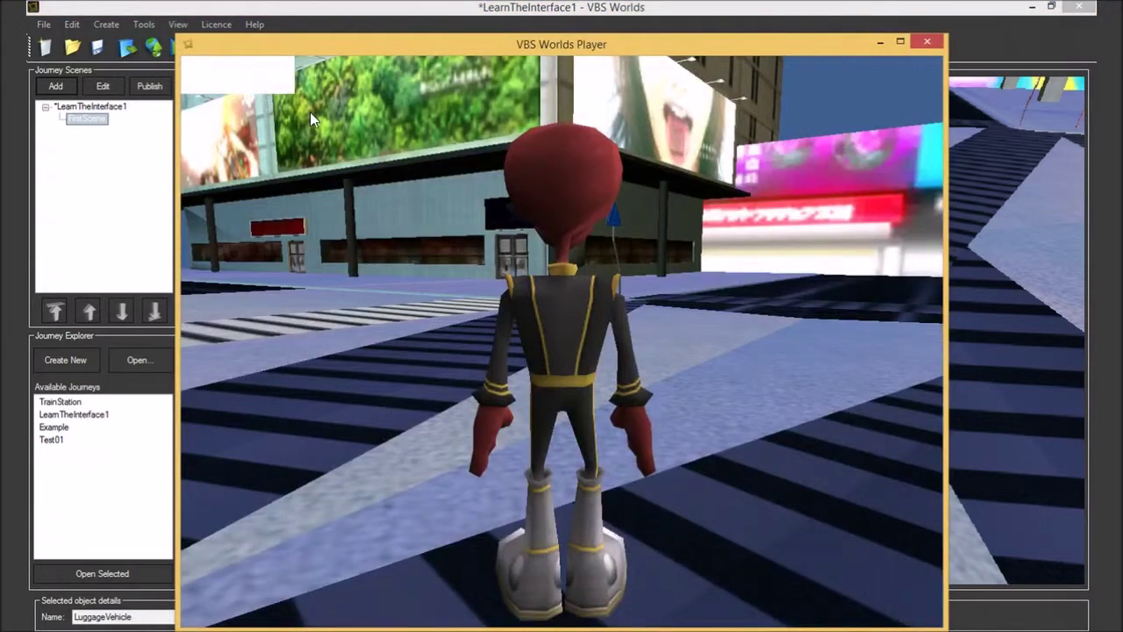
Walk the alien character around the street past the luggage vehicle to test the scene, and close the player.
key("Up")
key("Right")
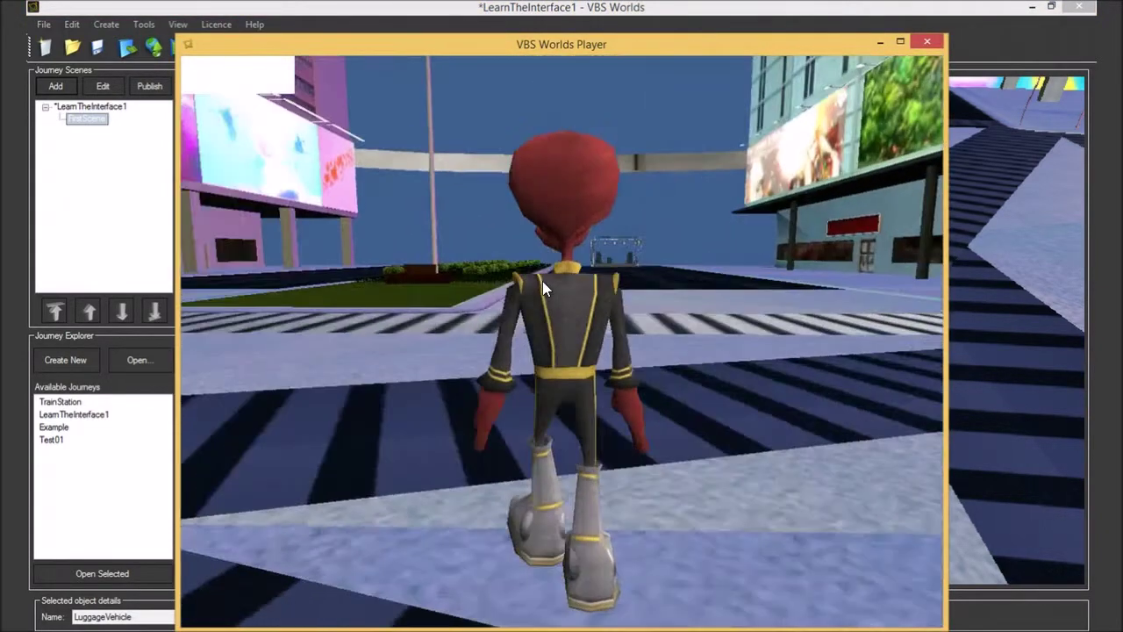
key("Up")
key("Left")
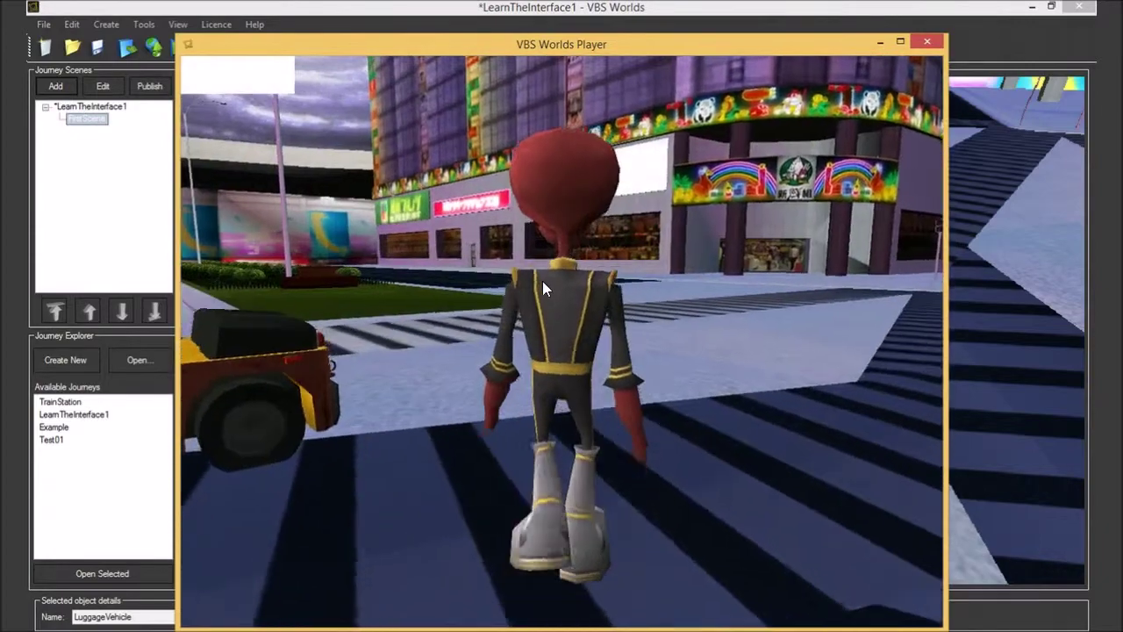
key("Right")
key("Up")
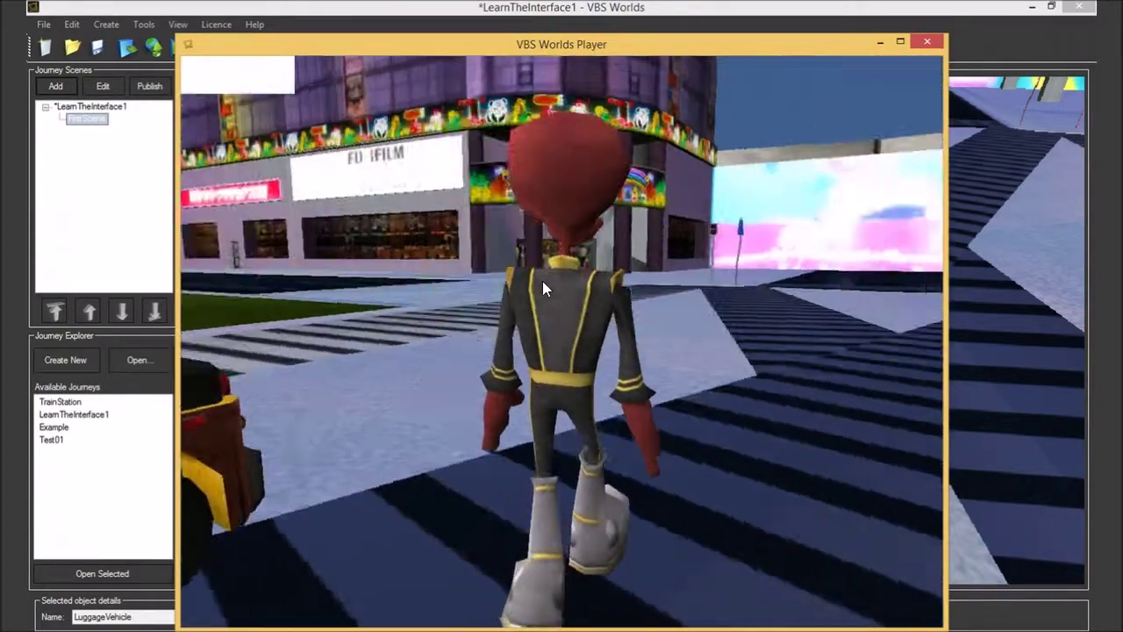
key("Right")
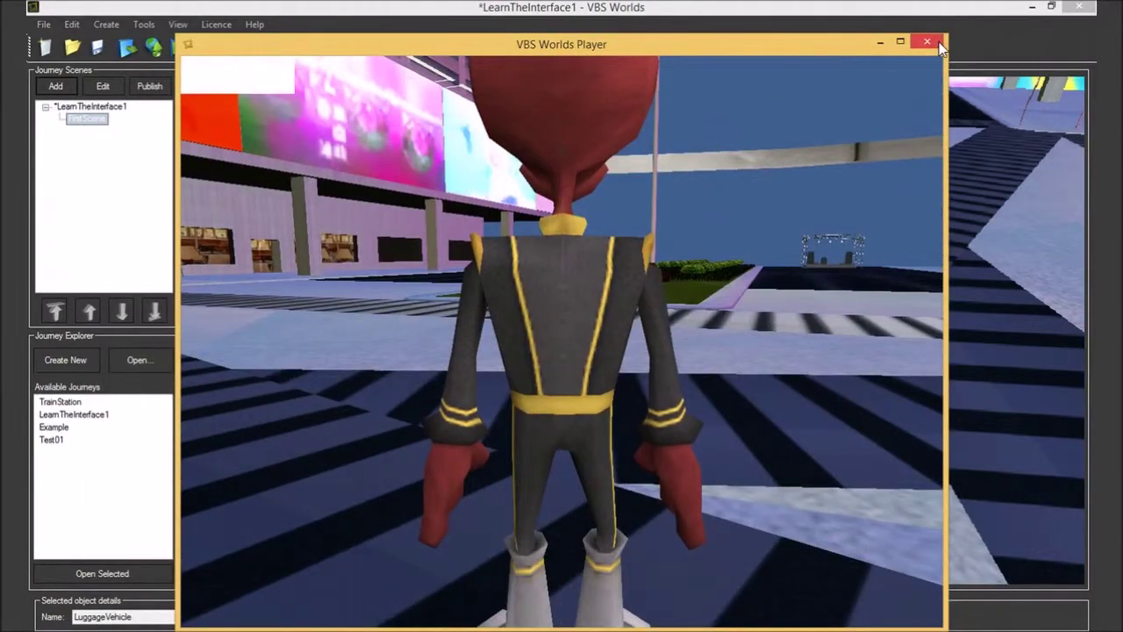
left_click(934, 41)
Remove the Square entity from the 2D entities and close the editor.
left_click(766, 52)
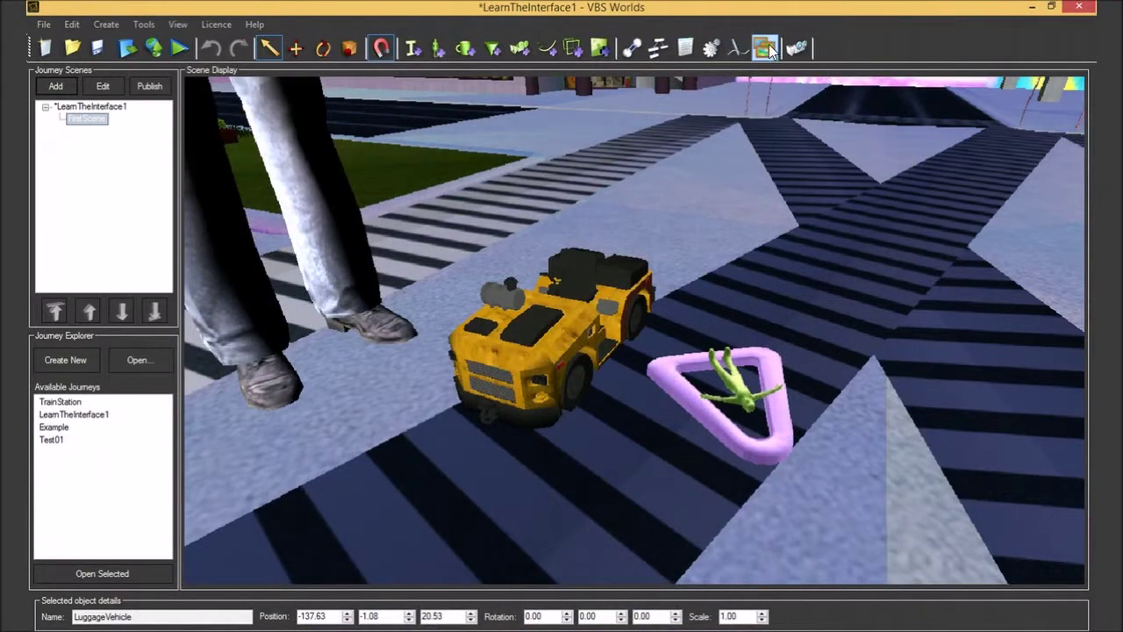
left_click(488, 178)
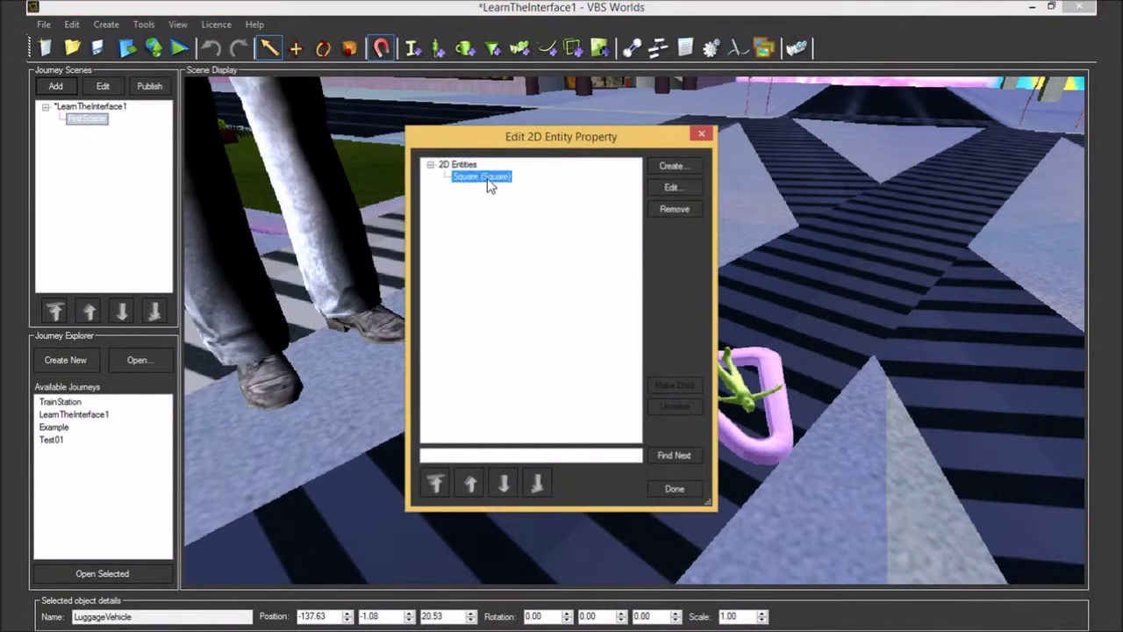
left_click(674, 209)
left_click(618, 378)
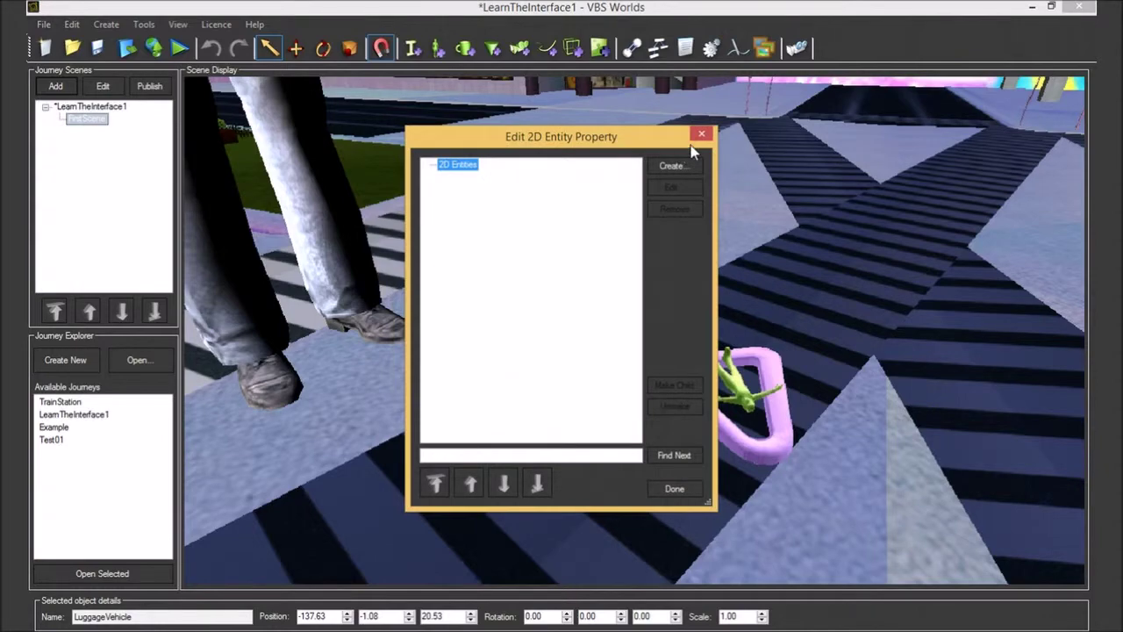
left_click(701, 133)
Look around the street, the character and the luggage vehicle in camera control mode, and leave that mode.
left_click(796, 49)
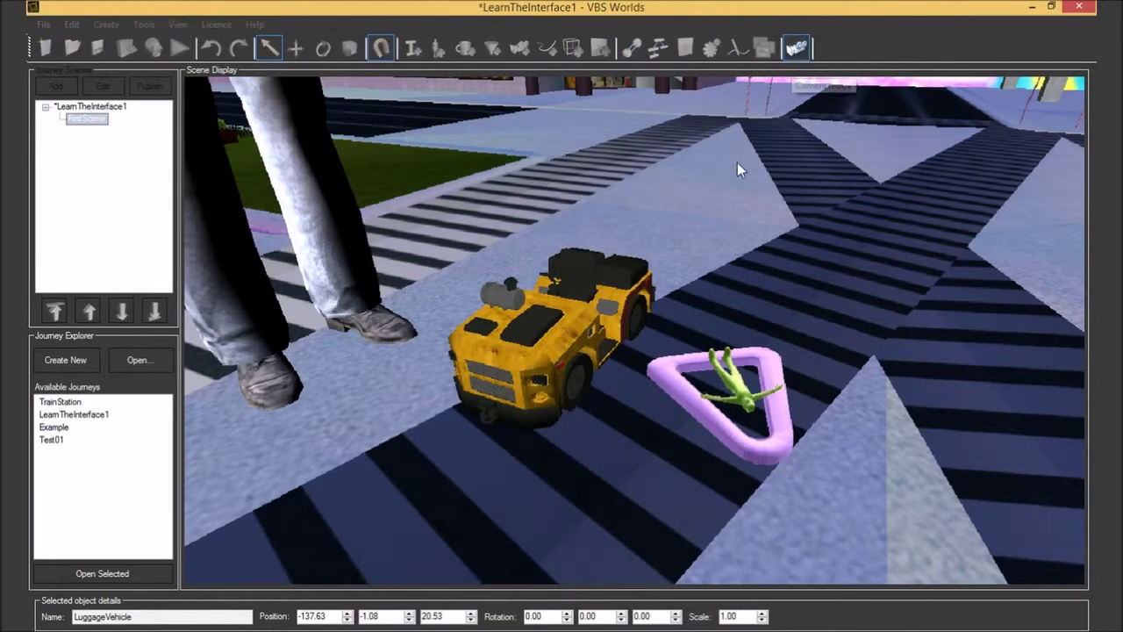
left_click_drag(640, 262, 701, 386)
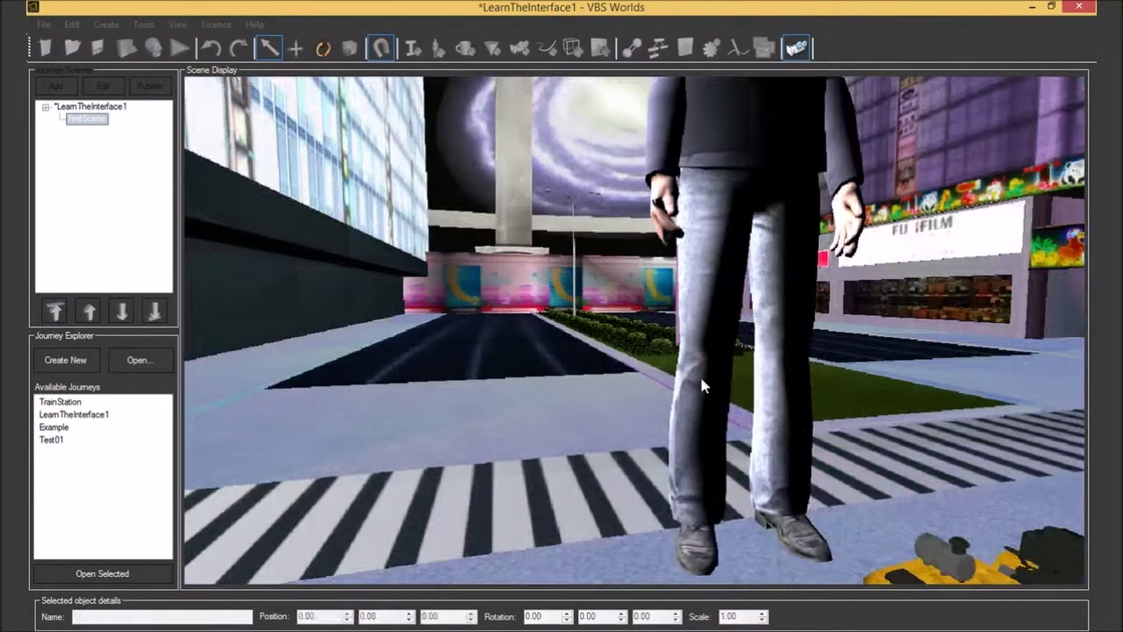
left_click_drag(620, 311, 351, 217)
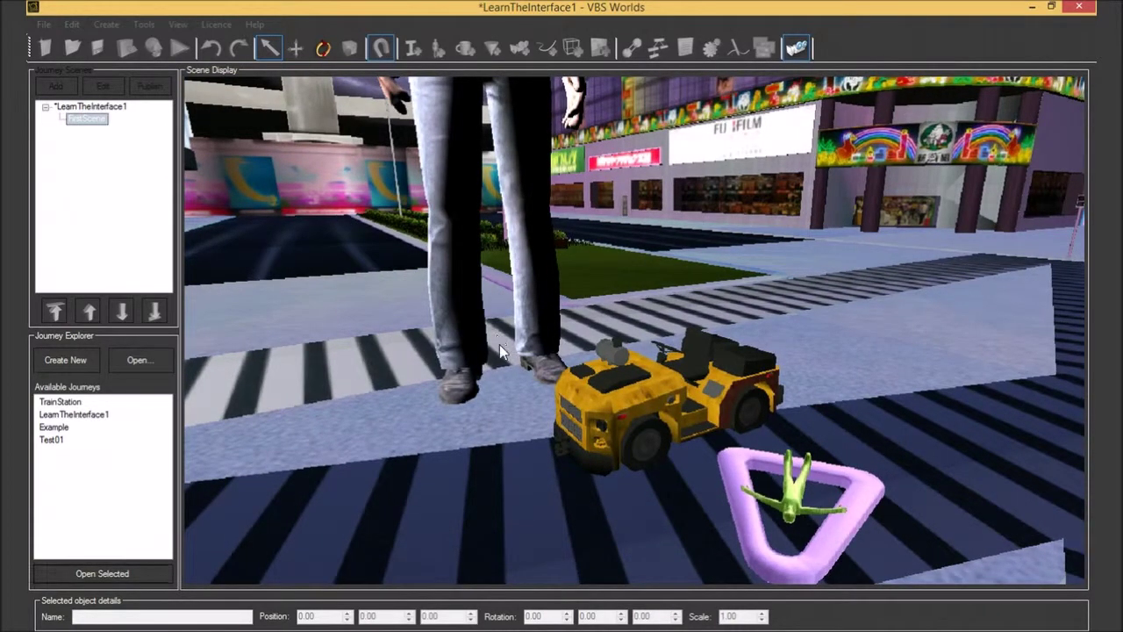
key("Tab")
key("Tab")
key("a")
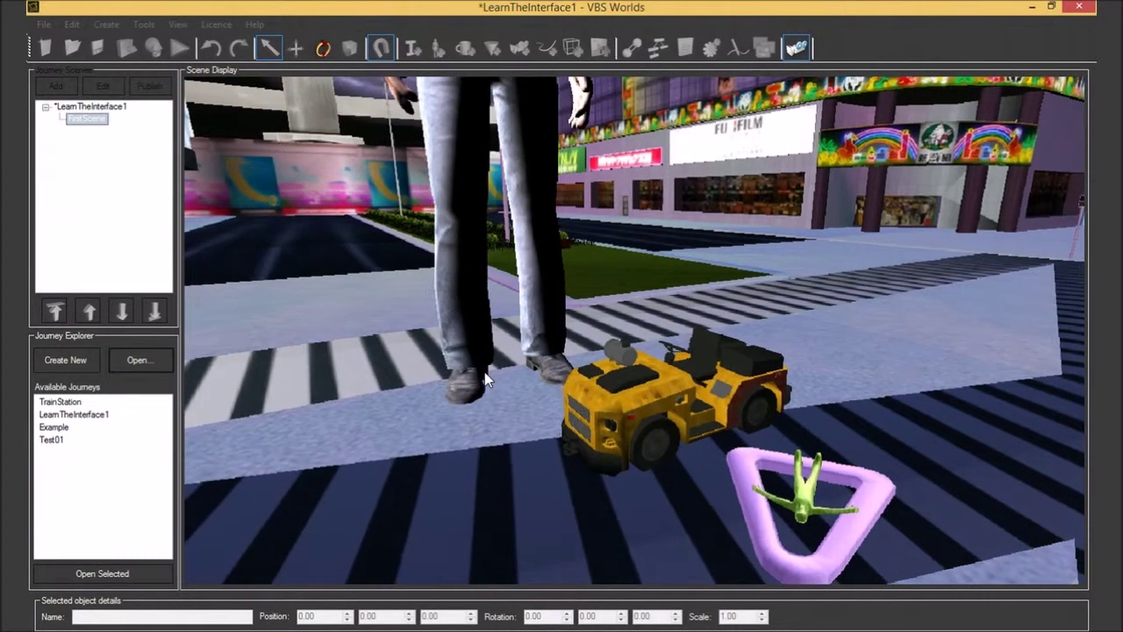
left_click_drag(486, 376, 883, 582)
left_click_drag(220, 359, 1011, 273)
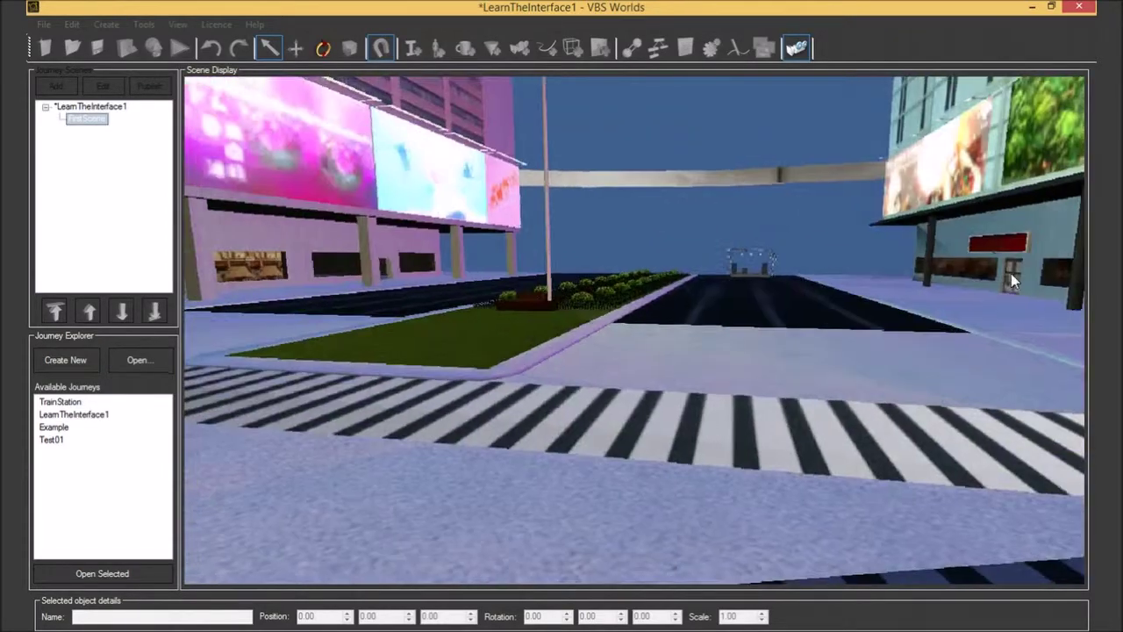
left_click_drag(480, 317, 406, 271)
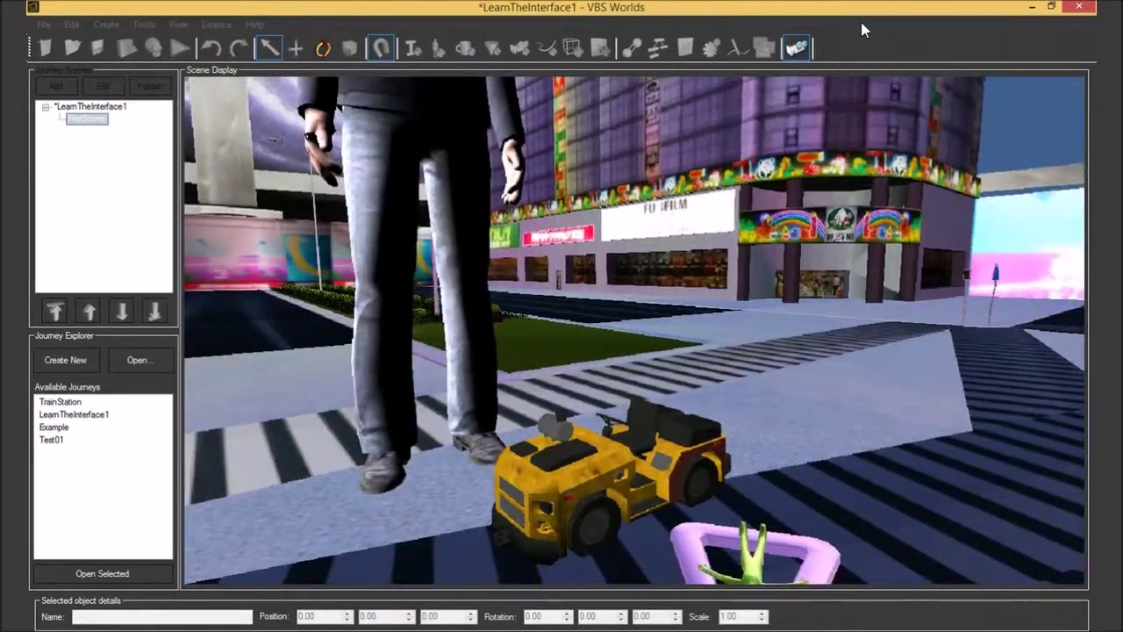
middle_click_drag(685, 322, 673, 342)
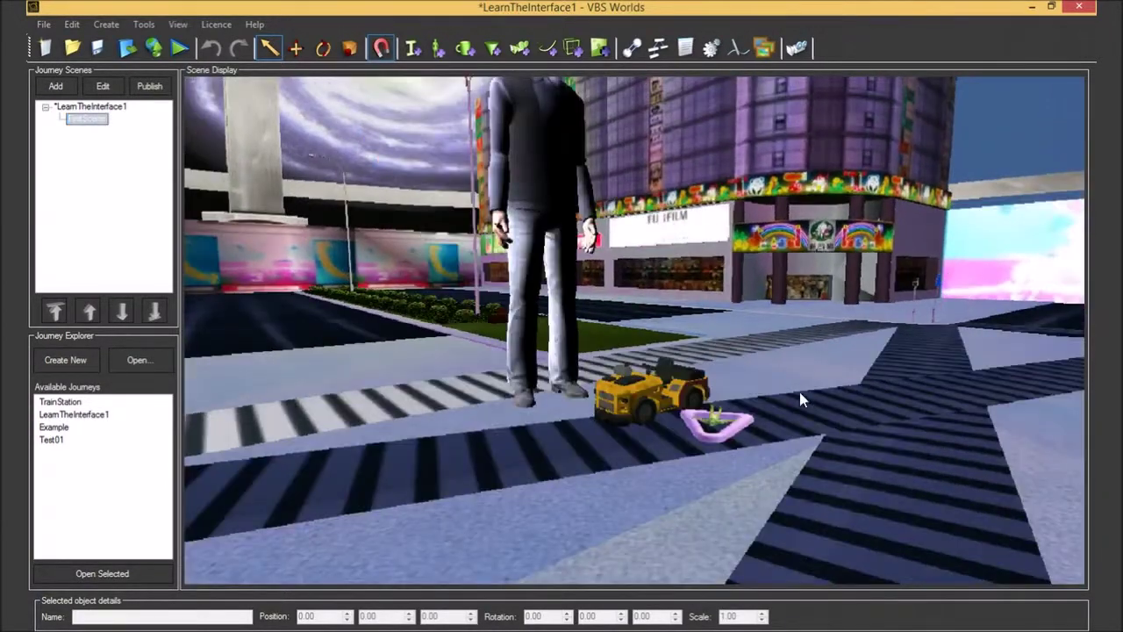
Inspect the object details of the luggage vehicle, the standing man and the player start point in turn.
left_click(647, 395)
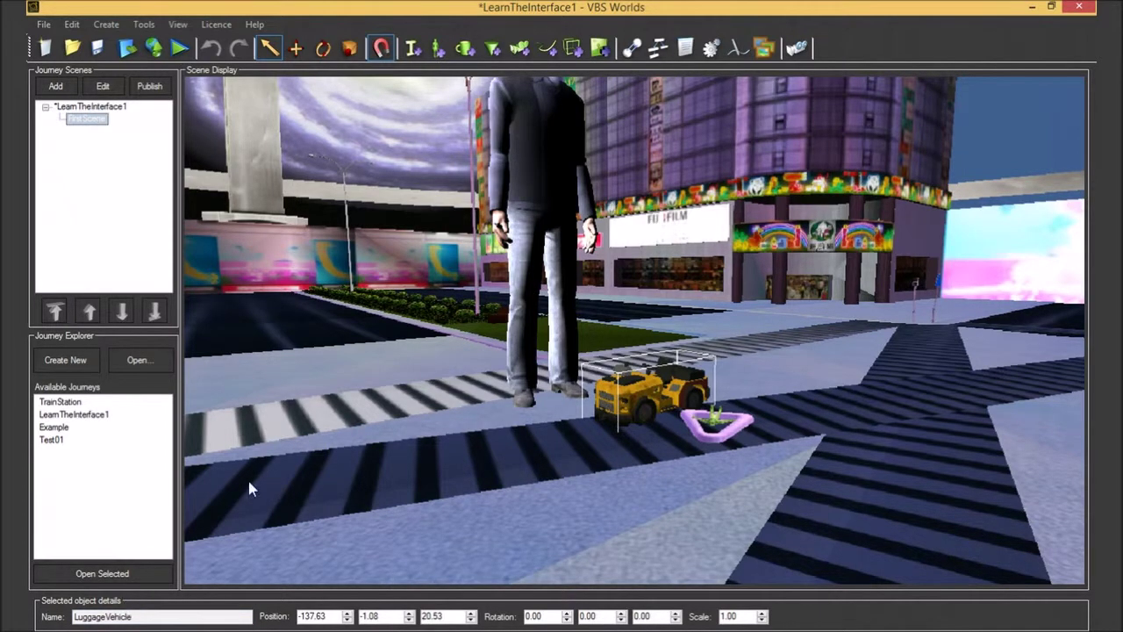
left_click(530, 209)
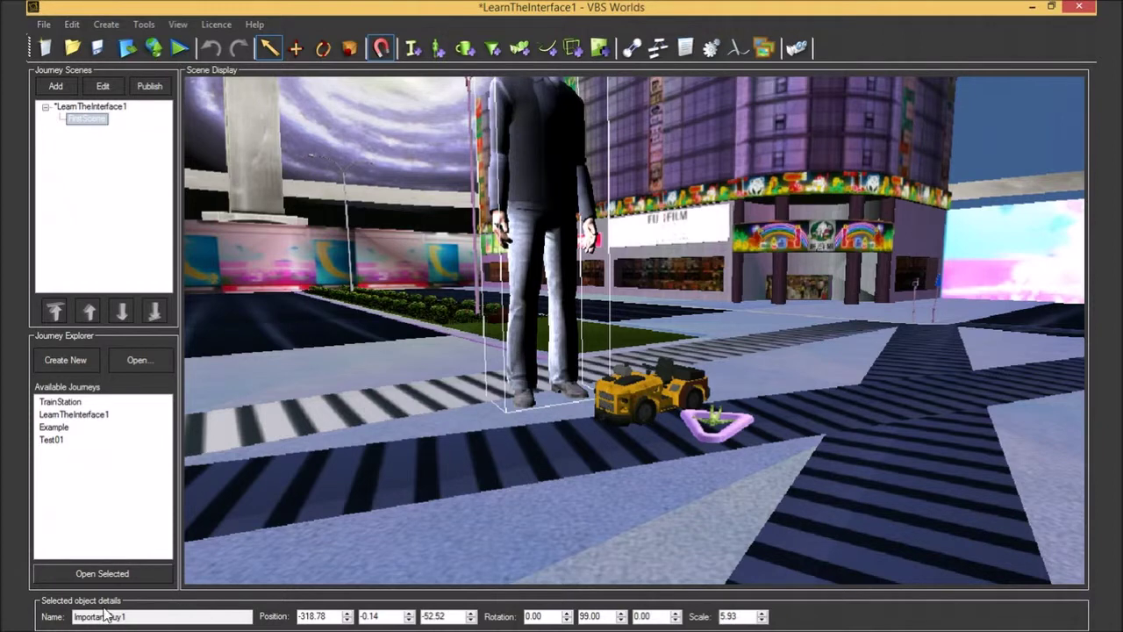
left_click_drag(149, 620, 79, 607)
left_click(640, 423)
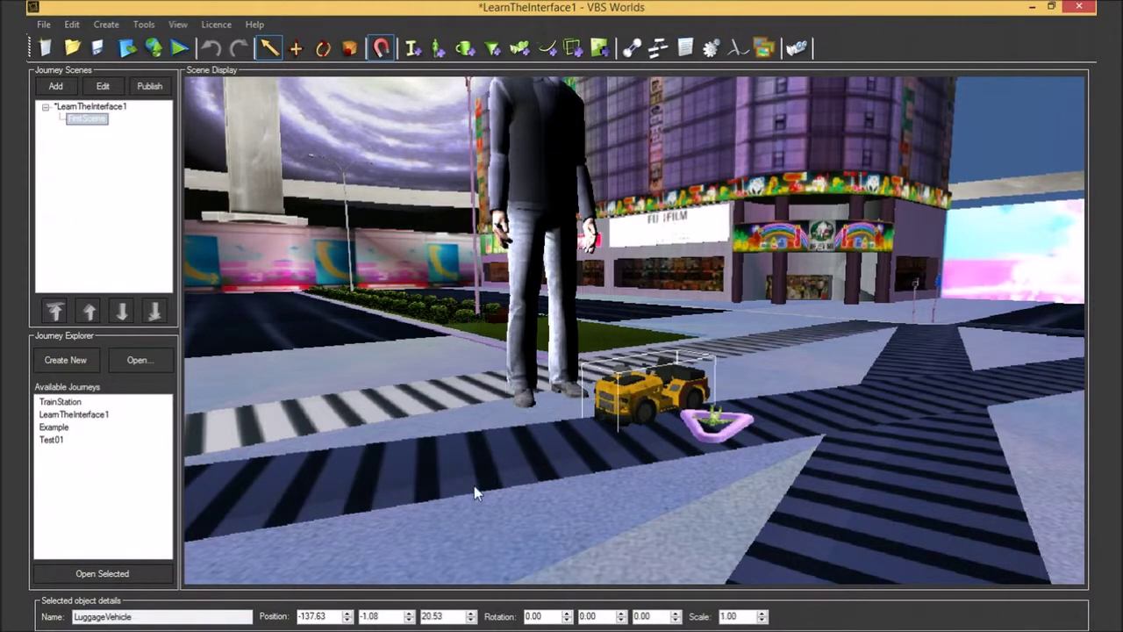
left_click(710, 437)
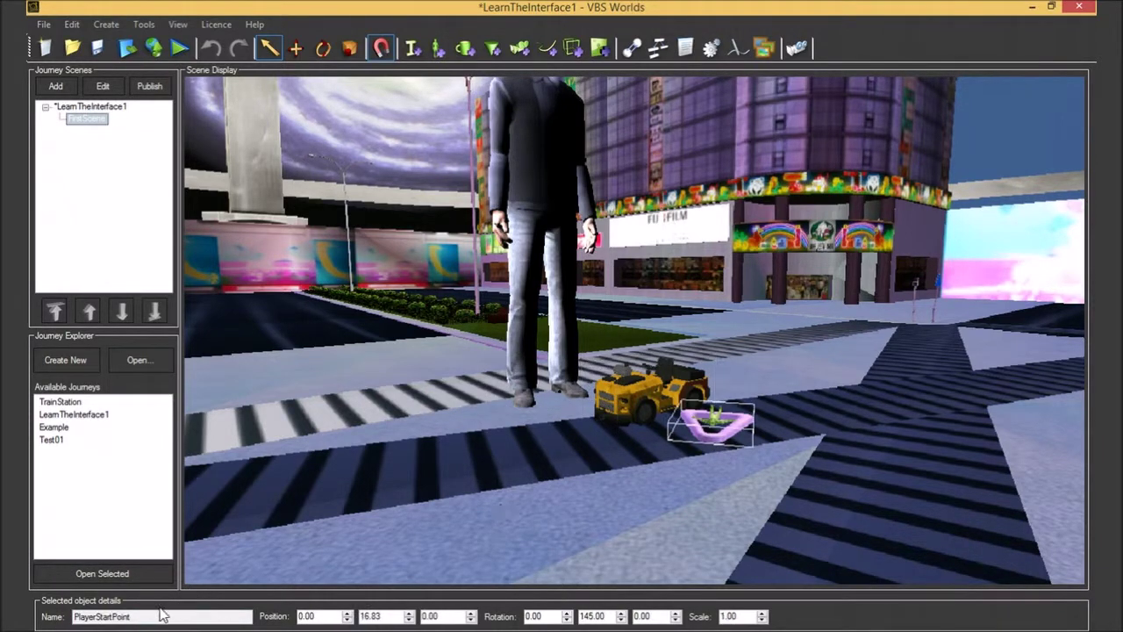
Move the LuggageVehicle across the ground with the Move tool to about -211, -1, 151, beside the crossing.
left_click(648, 390)
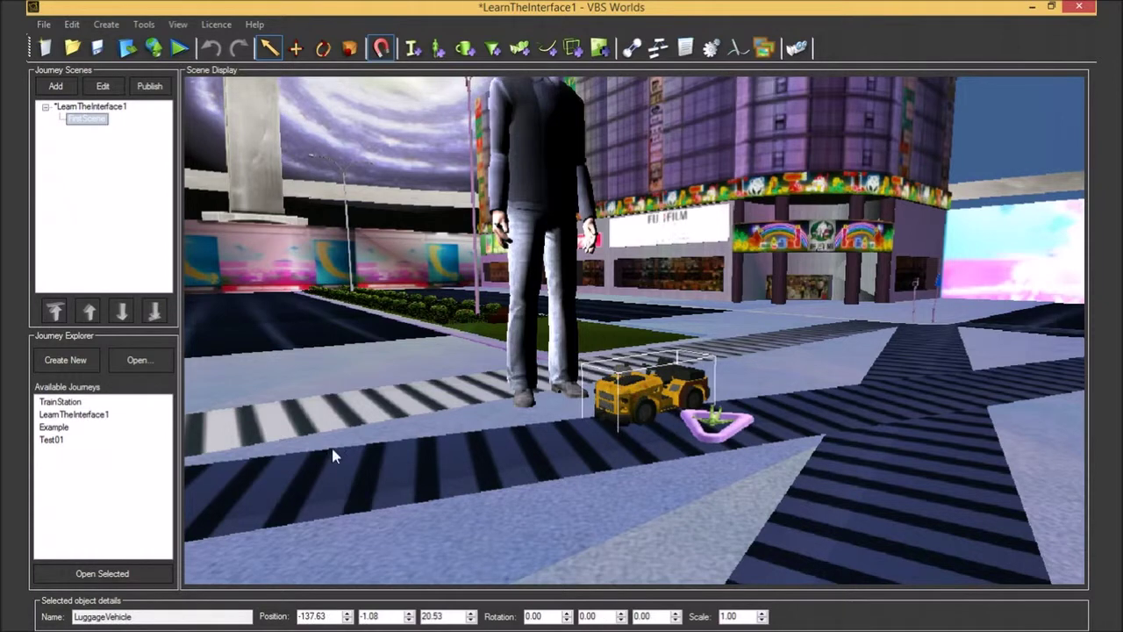
left_click(297, 50)
left_click_drag(649, 395, 729, 383)
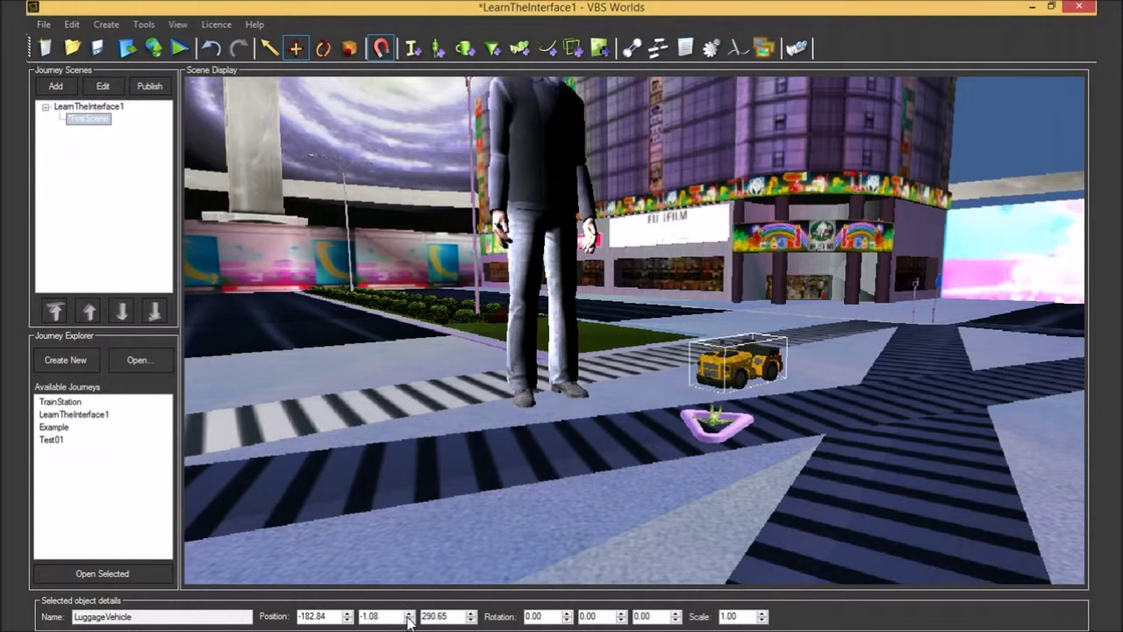
mouse_move(755, 399)
left_mouse_down()
mouse_move(733, 274)
mouse_move(751, 262)
mouse_move(786, 116)
mouse_move(754, 329)
mouse_move(695, 397)
mouse_move(676, 391)
left_mouse_up()
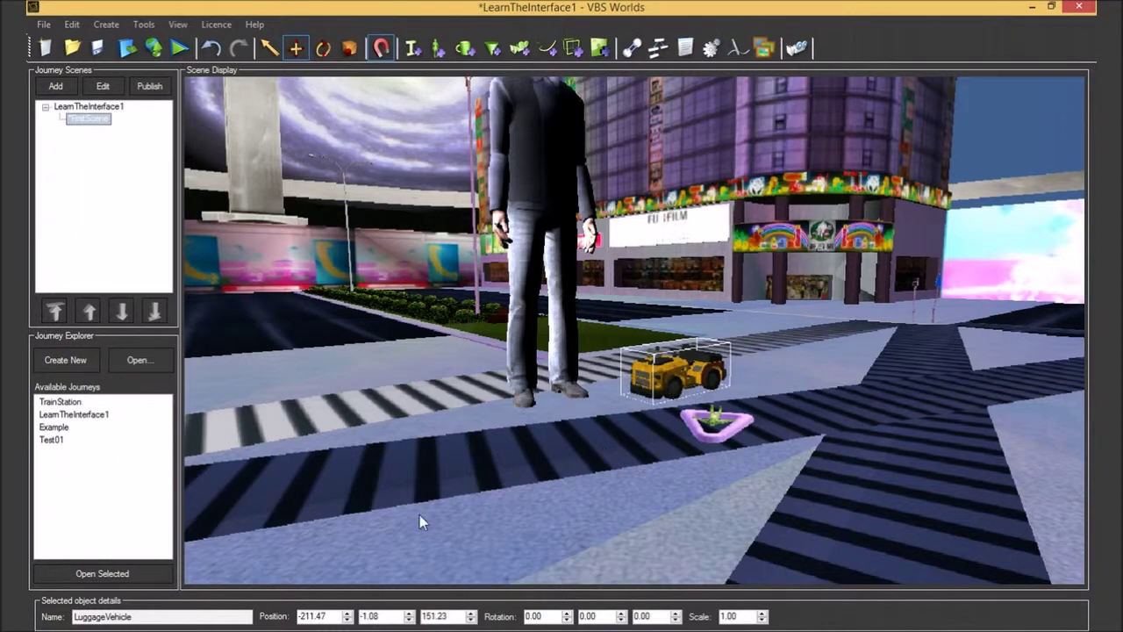
Set the LuggageVehicle's position to 188.53, 213.92, 306.23, raising it above the street.
left_click(349, 612)
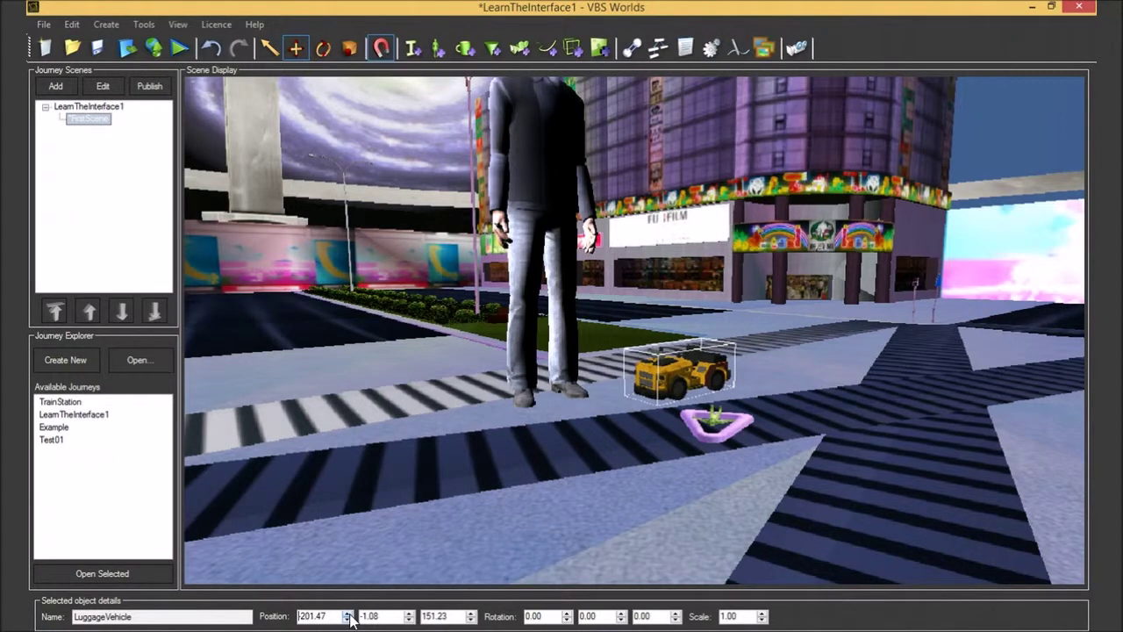
left_click_drag(348, 615, 349, 619)
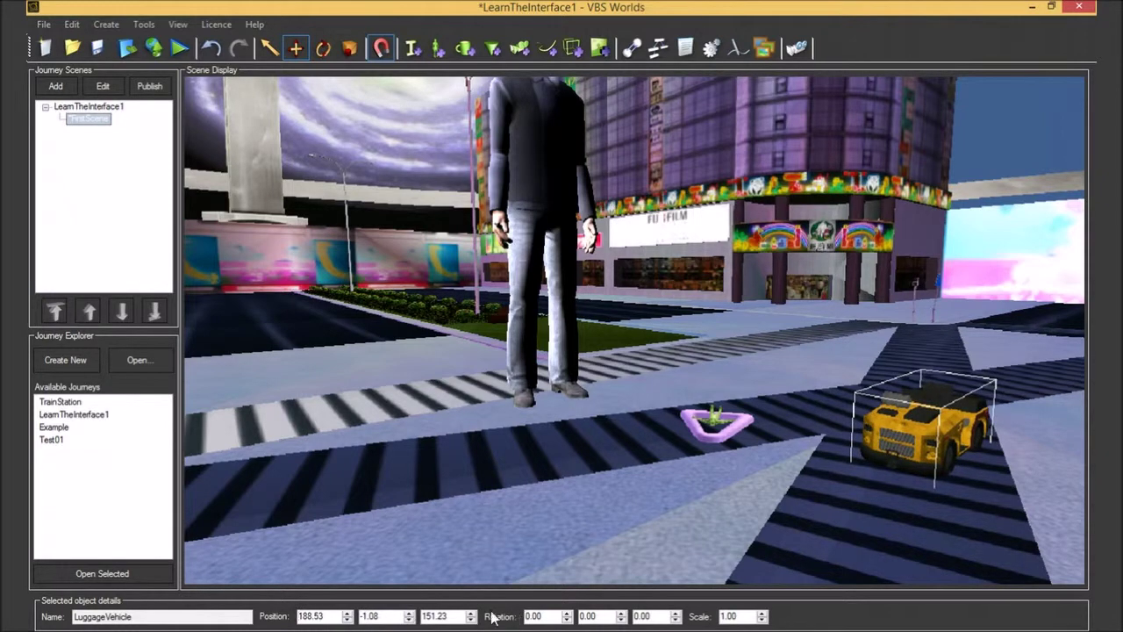
left_click_drag(474, 617, 413, 617)
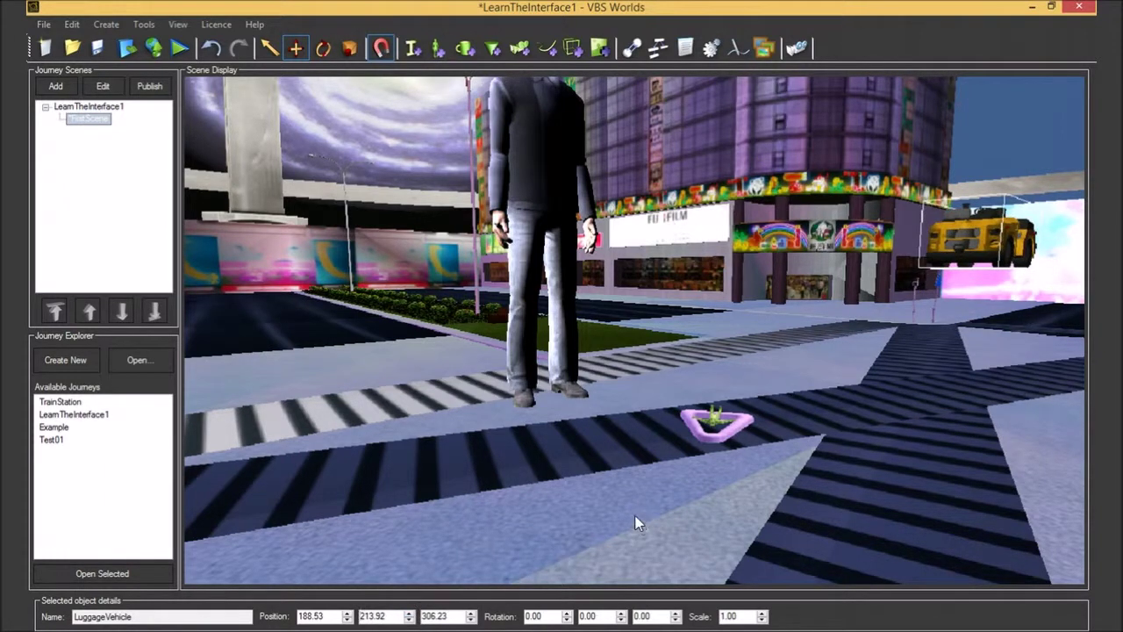
Set the LuggageVehicle's first rotation value to 4.00.
left_click(567, 614)
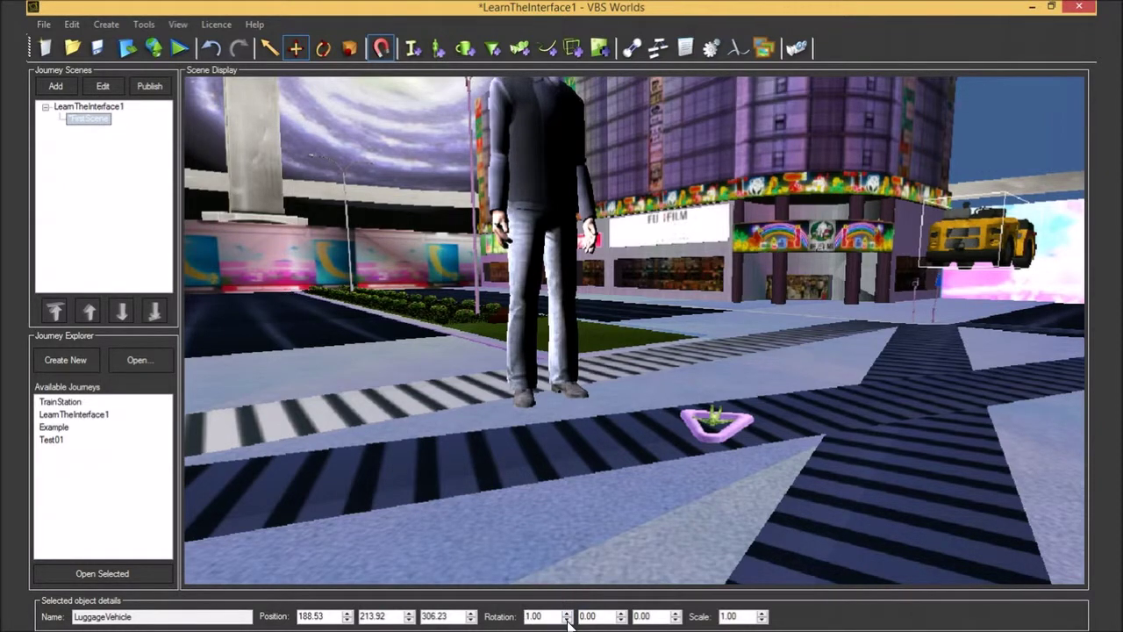
left_click(566, 620)
left_click(567, 613)
left_click(567, 613)
double_click(566, 613)
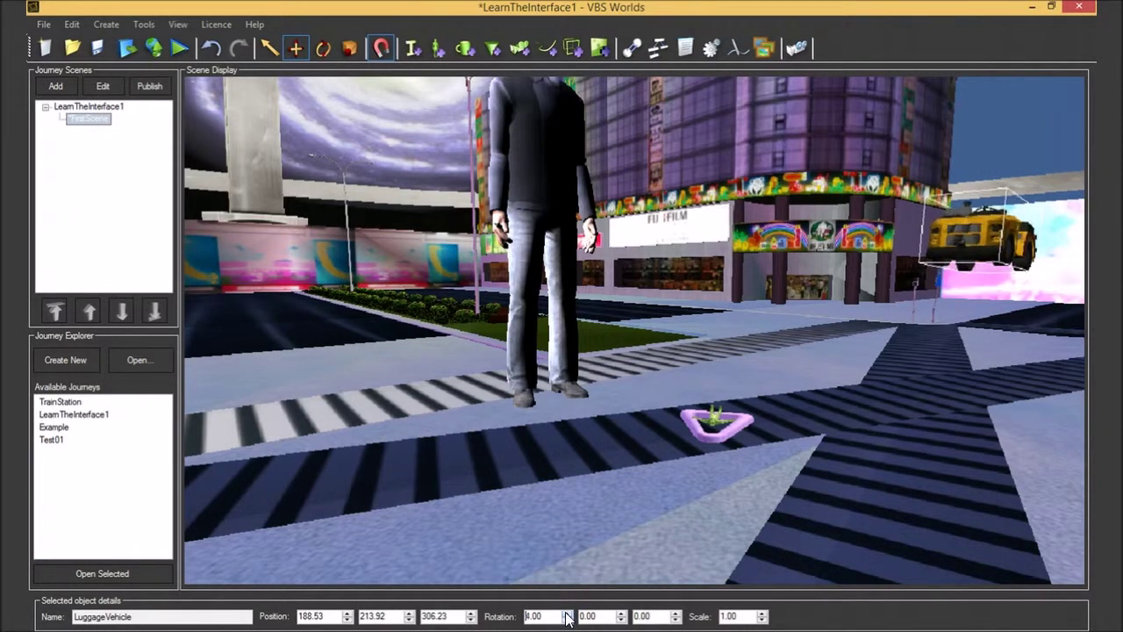
Rotate the LuggageVehicle to rotation values of 182.00, 104.00 and 100.00, using the Rotate tool for the second value.
left_click_drag(565, 614, 621, 614)
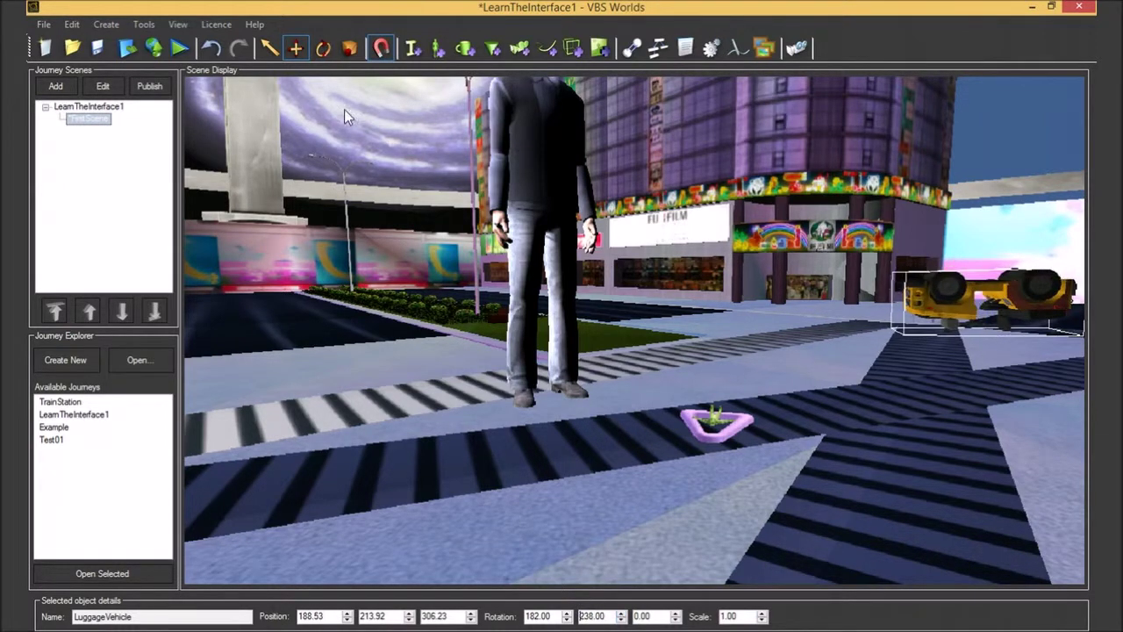
left_click(323, 47)
left_click_drag(1022, 293, 898, 369)
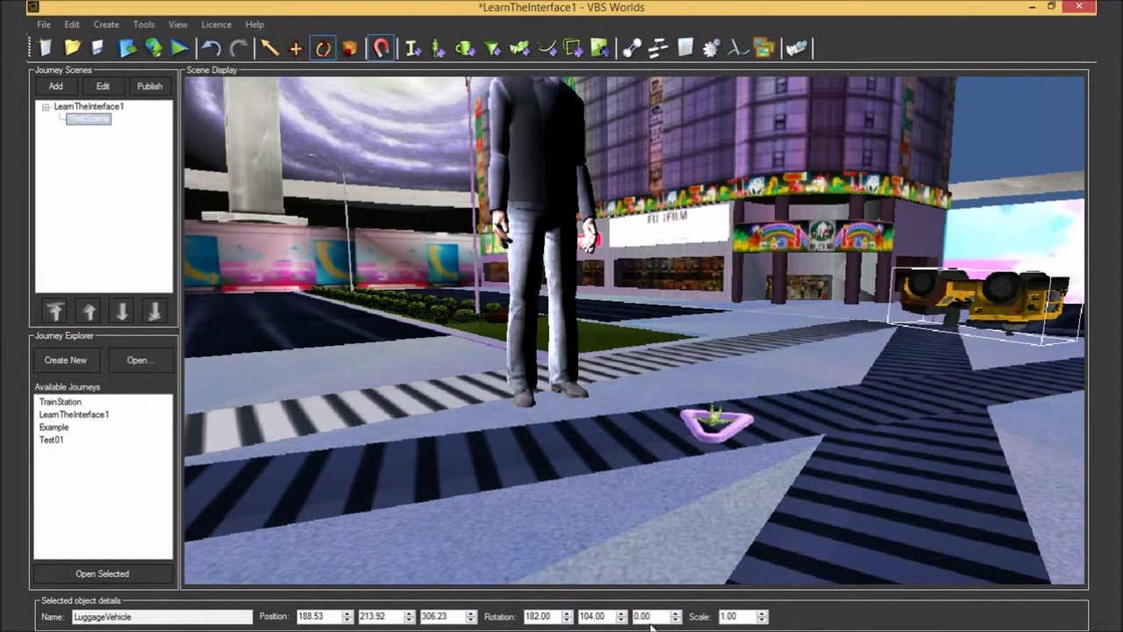
left_click_drag(675, 619, 675, 619)
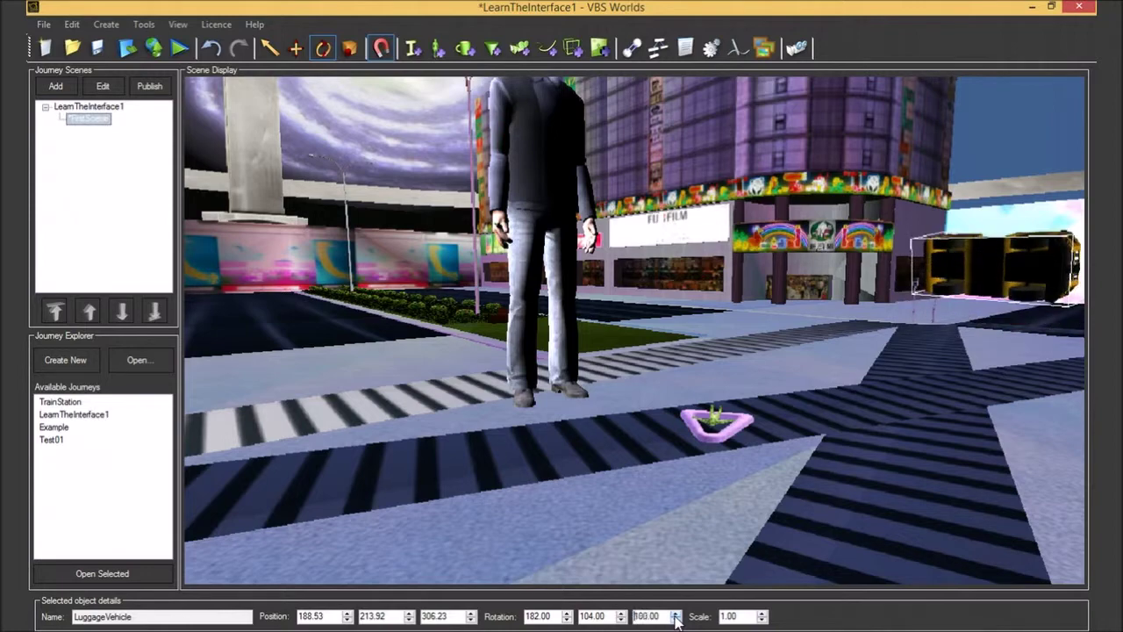
Reselect the LuggageVehicle beside the purple building, scale it up to 6.15 and reduce it to 1.21.
left_click(838, 393)
left_click_drag(839, 394, 465, 400)
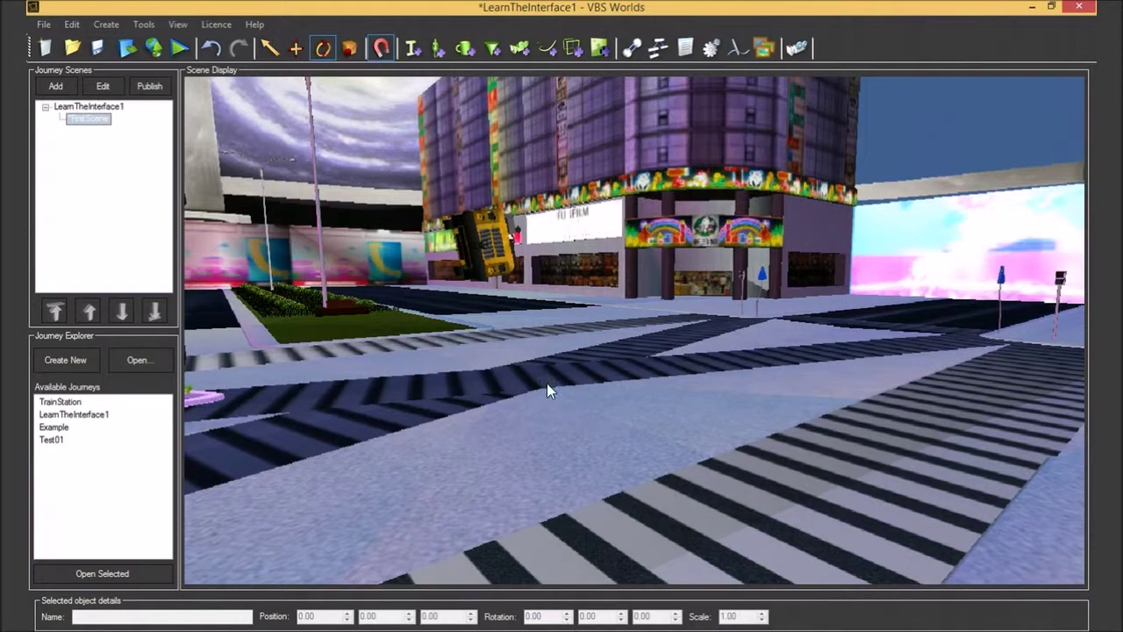
left_click(500, 260)
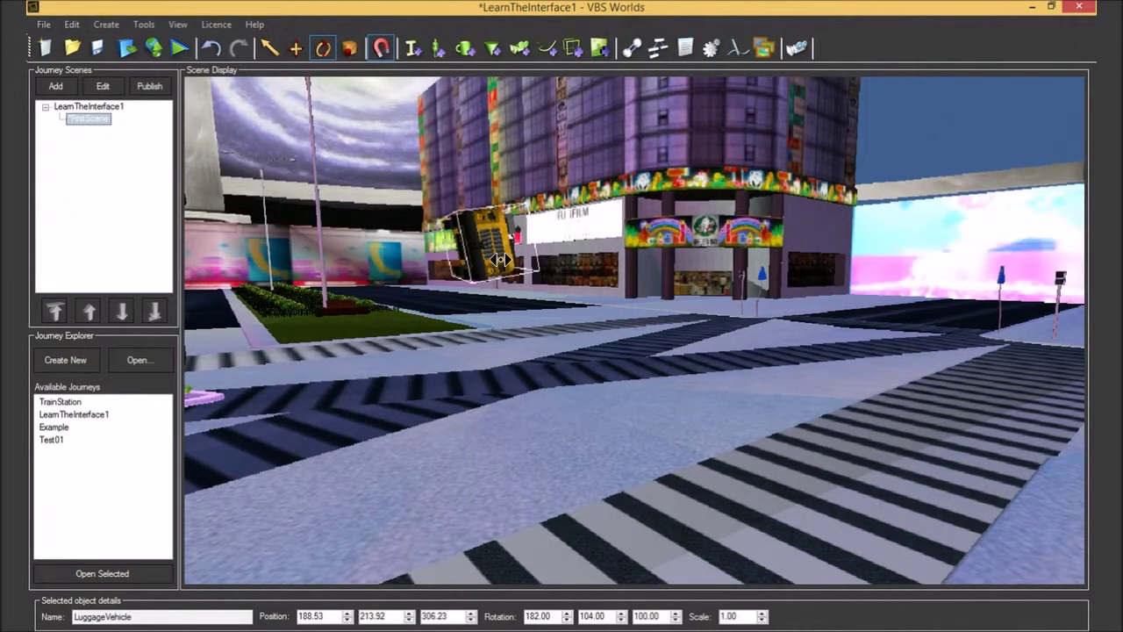
left_click(762, 613)
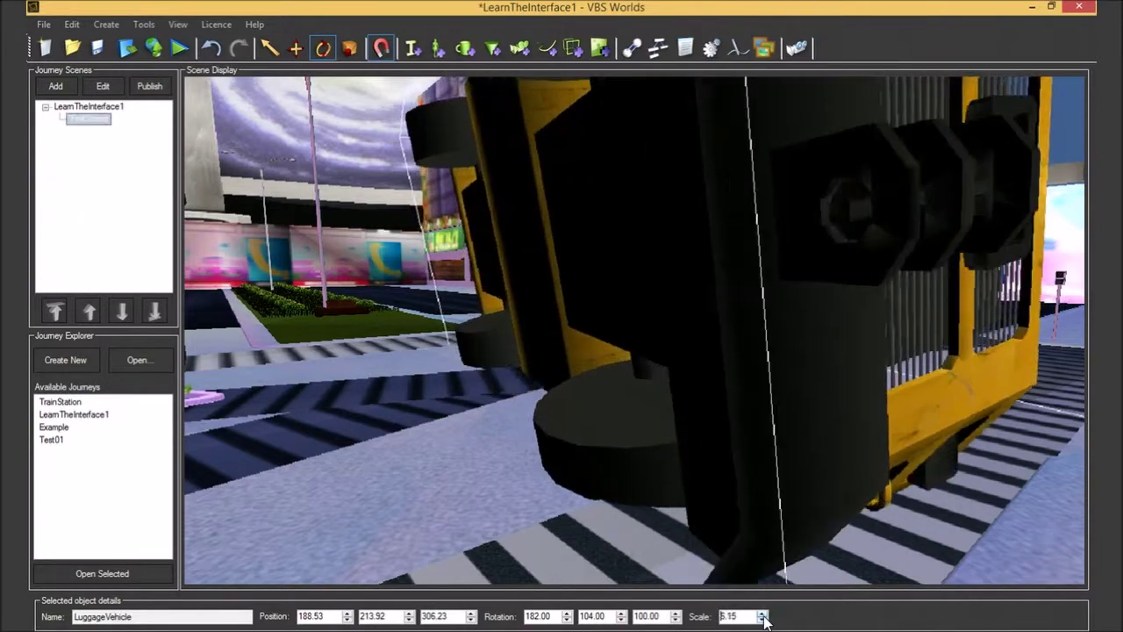
left_click_drag(763, 619, 763, 618)
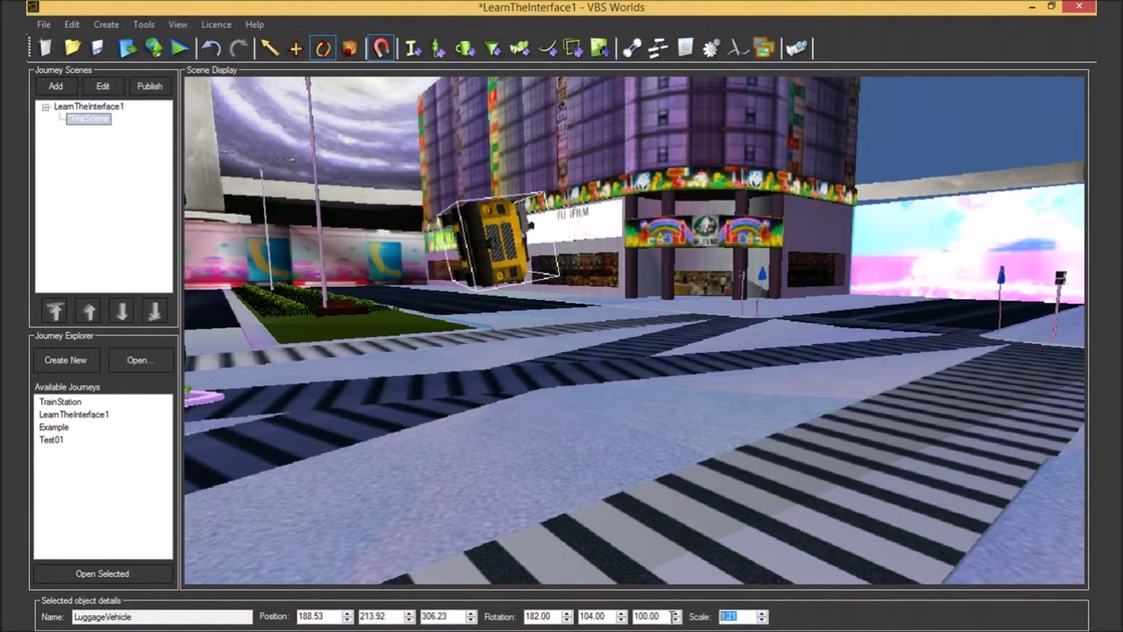
Set the LuggageVehicle's scale to 100.00 and examine its size against the whole city model.
type("1")
key("Return")
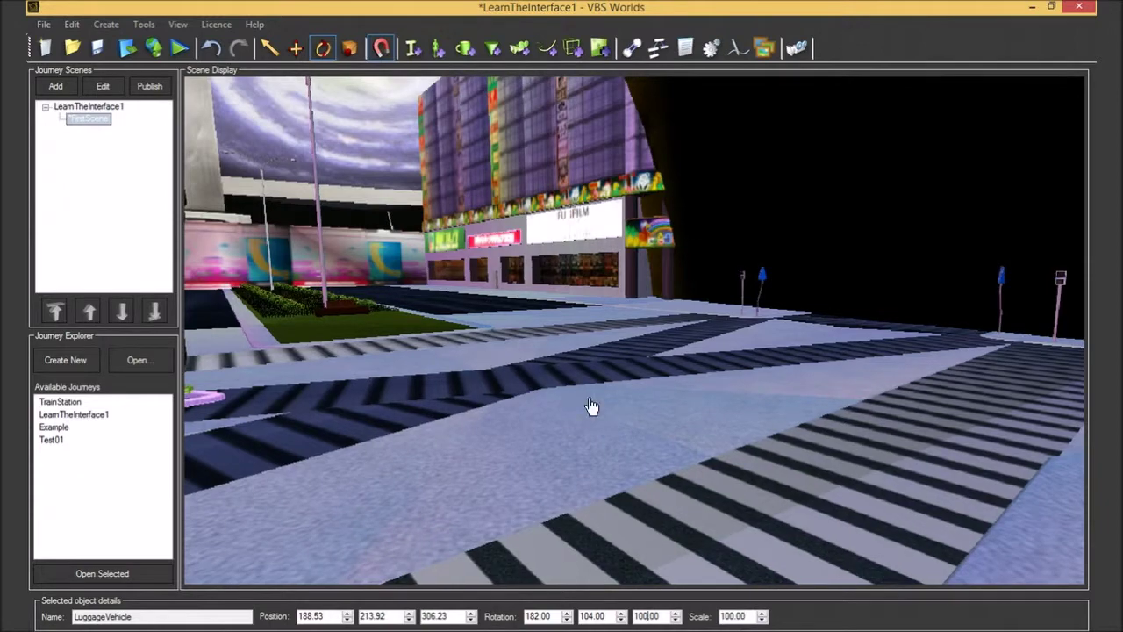
scroll(637, 374, "down", 10)
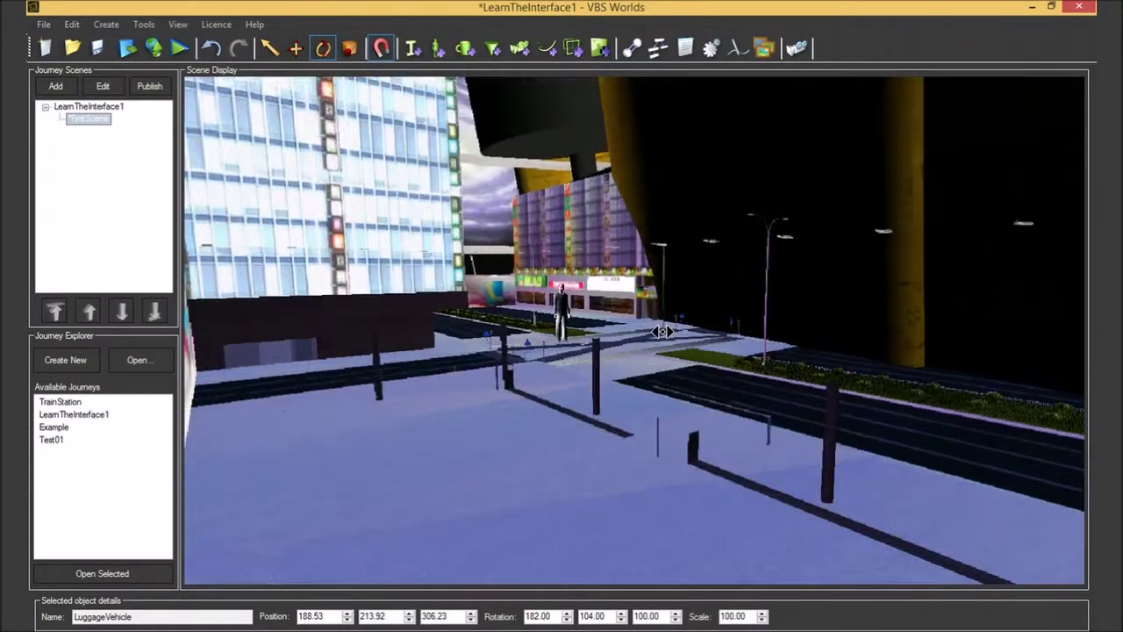
left_click_drag(662, 332, 942, 308)
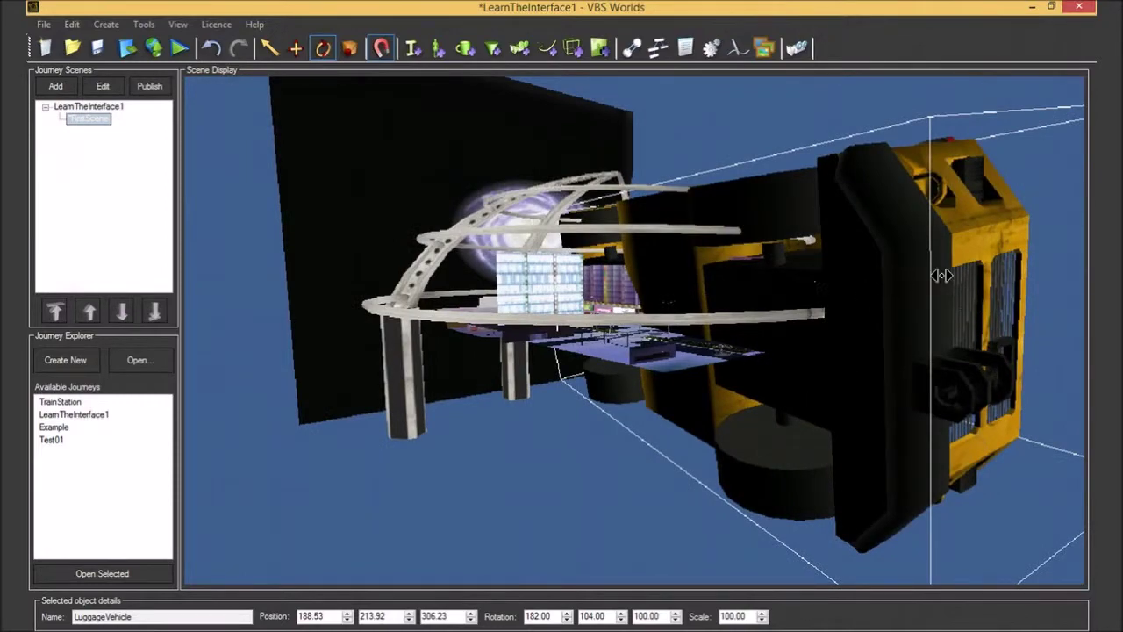
right_click_drag(942, 276, 468, 431)
left_click_drag(468, 430, 704, 426)
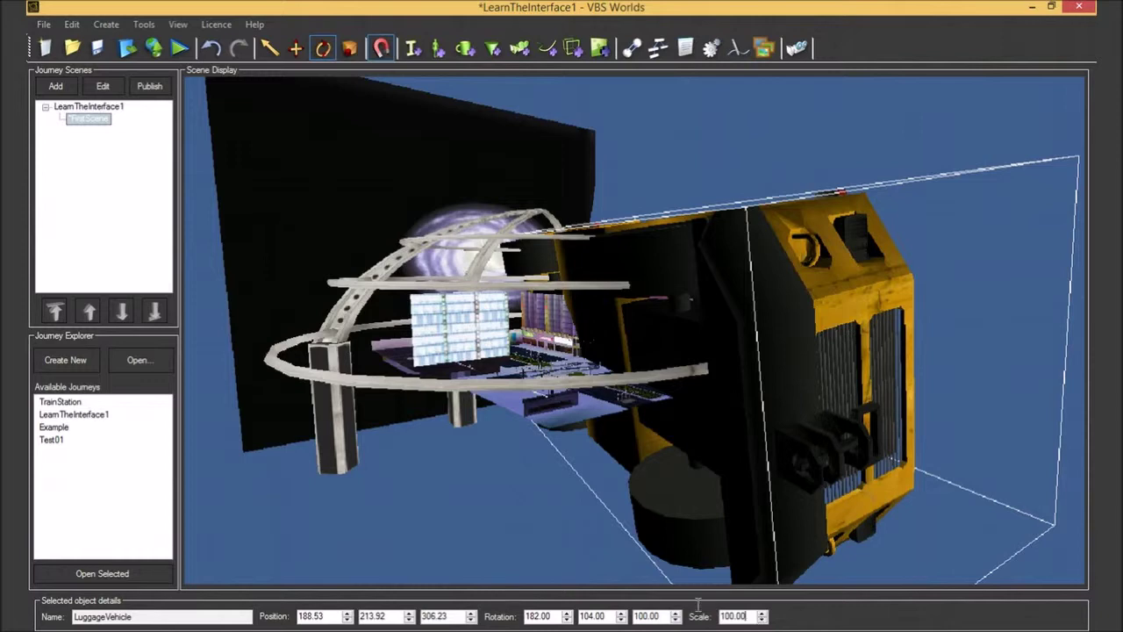
Reduce the LuggageVehicle's scale to 1.15.
left_click_drag(746, 616, 729, 603)
type("1")
left_click(550, 497)
left_click(711, 347)
left_click_drag(693, 612, 682, 619)
type("1.45")
key("Return")
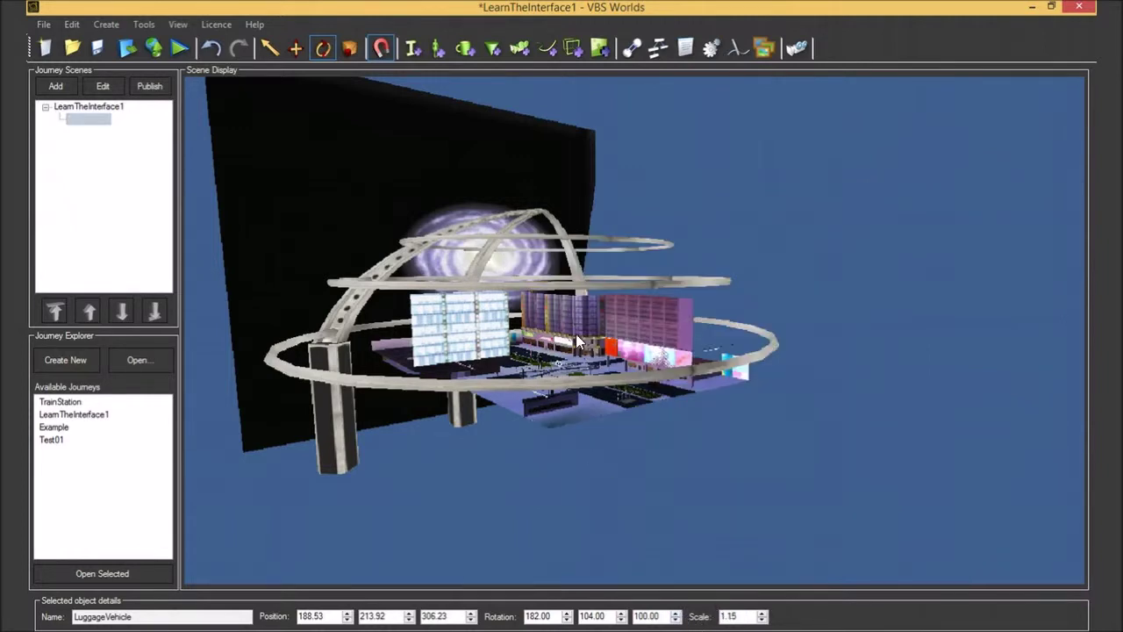
Set the LuggageVehicle's scale to 1.00.
scroll(552, 379, "down", 2)
type("1")
middle_click_drag(445, 395, 516, 462)
scroll(518, 465, "up", 5)
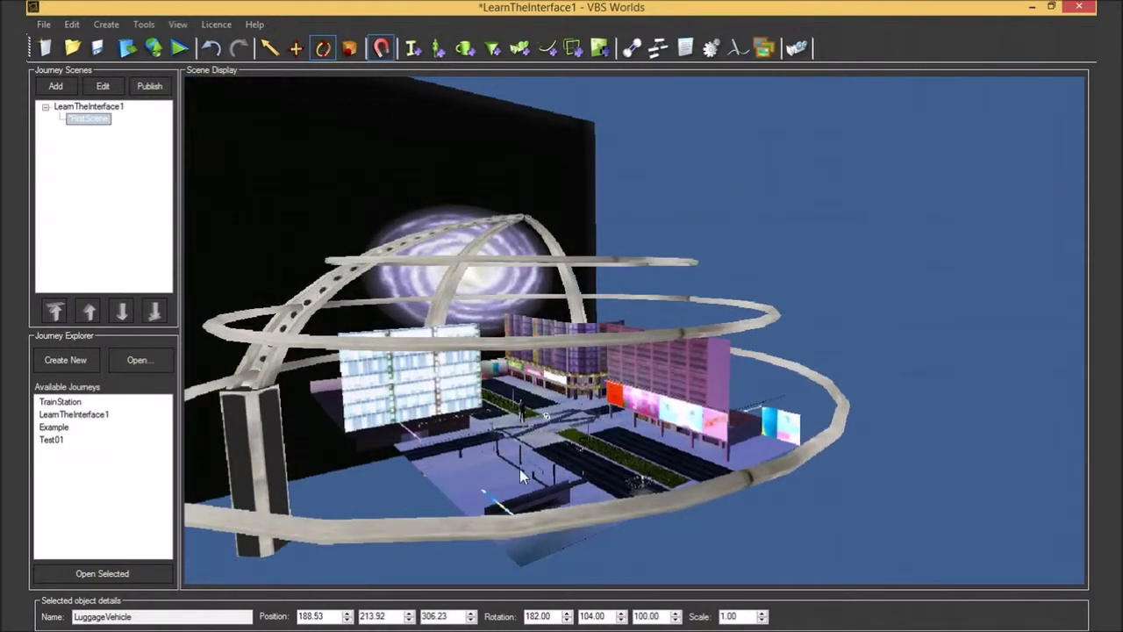
Locate the LuggageVehicle in the scene through the Entity List and switch to the Select tool.
left_click(687, 48)
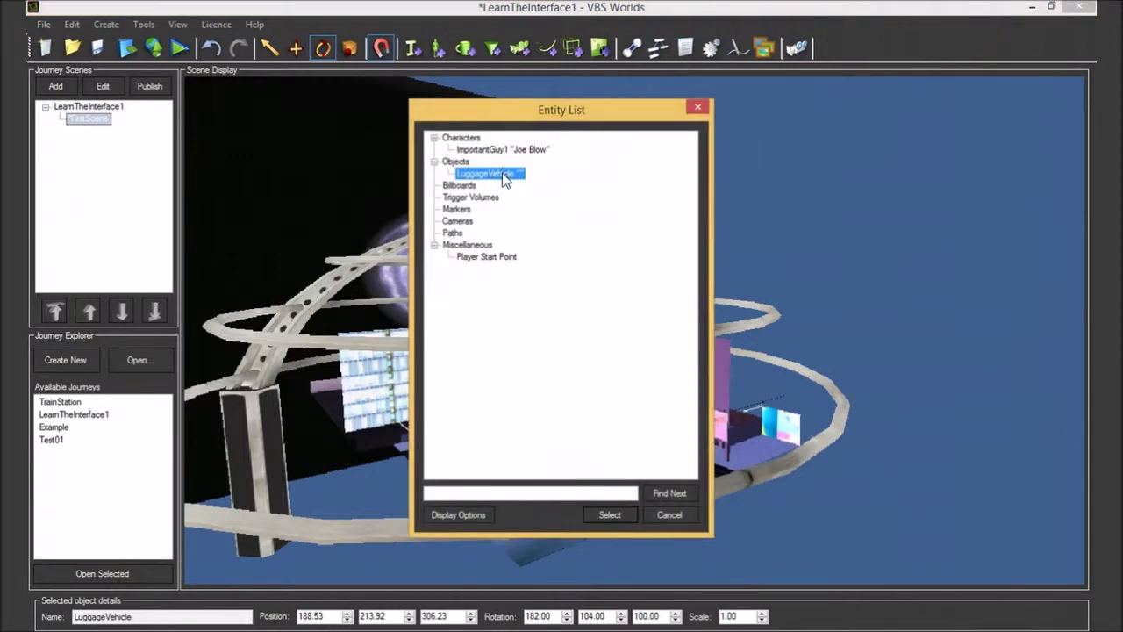
double_click(502, 174)
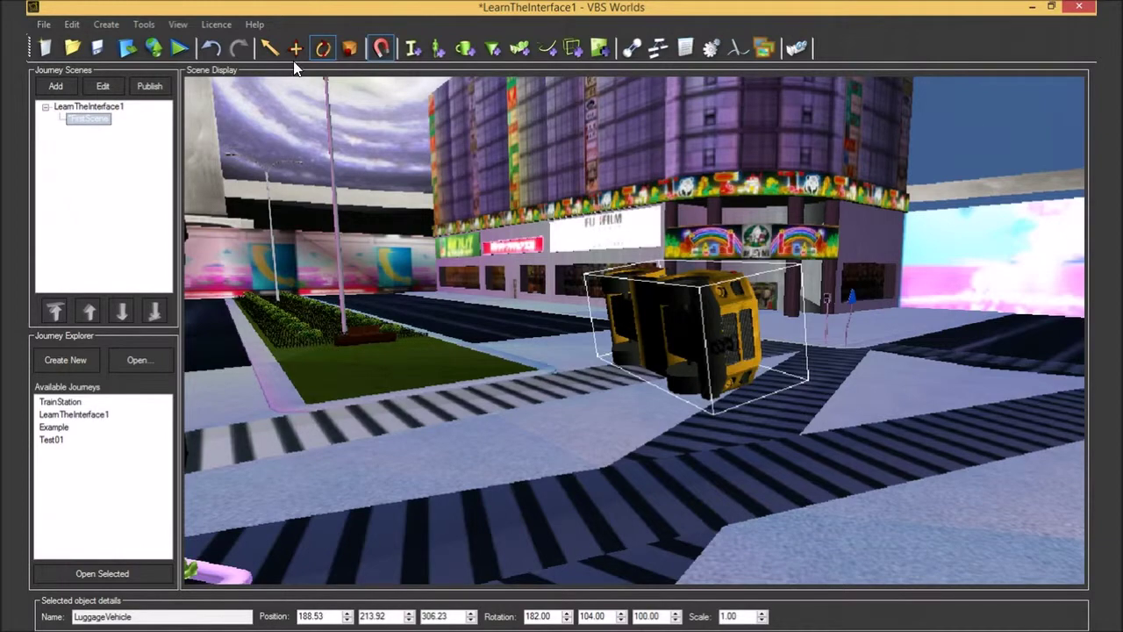
middle_click_drag(576, 355, 641, 363)
scroll(612, 394, "down", 5)
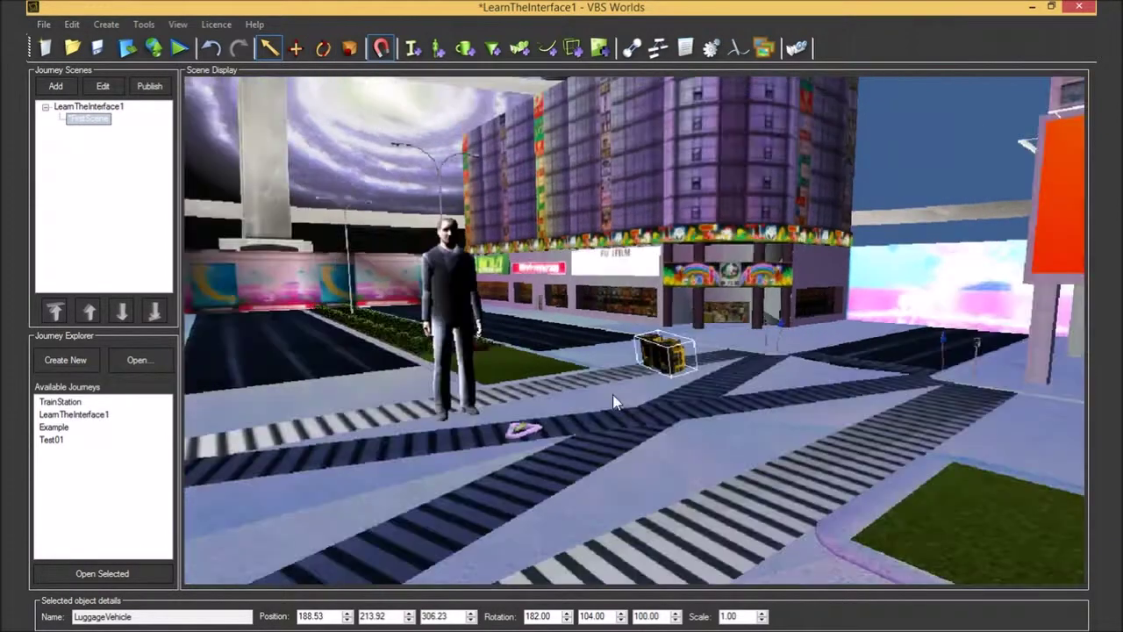
scroll(615, 410, "down", 3)
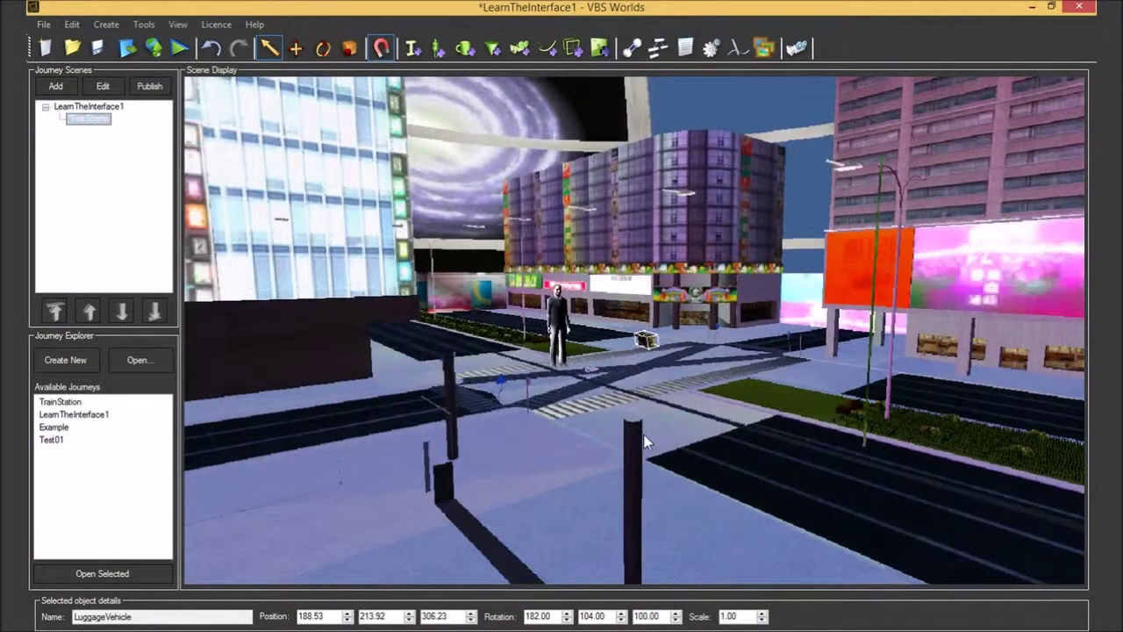
scroll(632, 448, "down", 3)
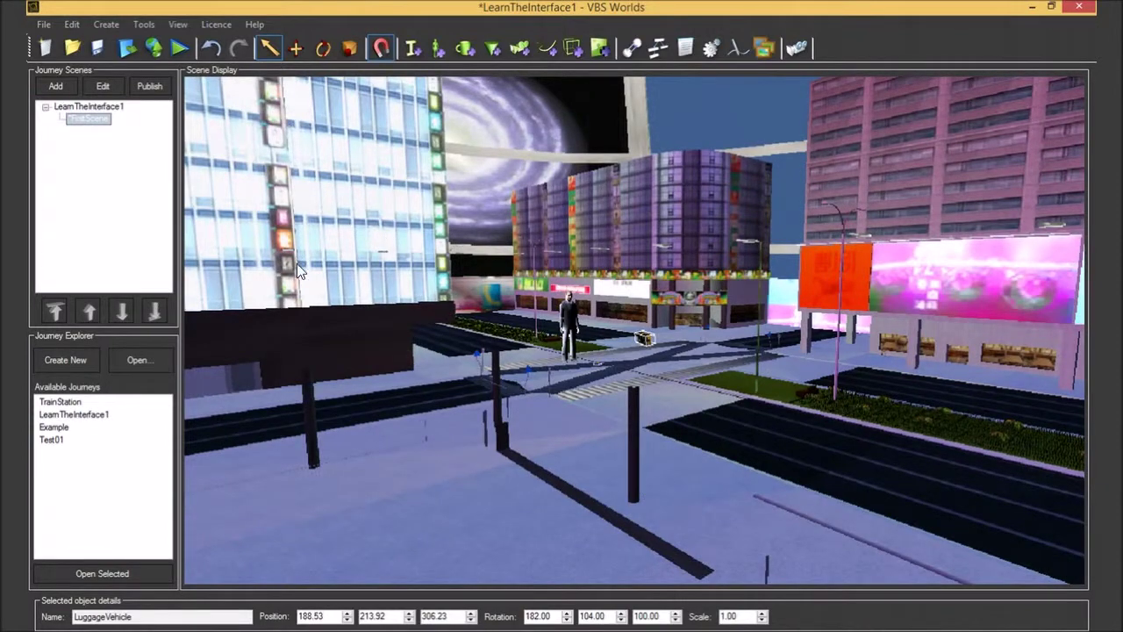